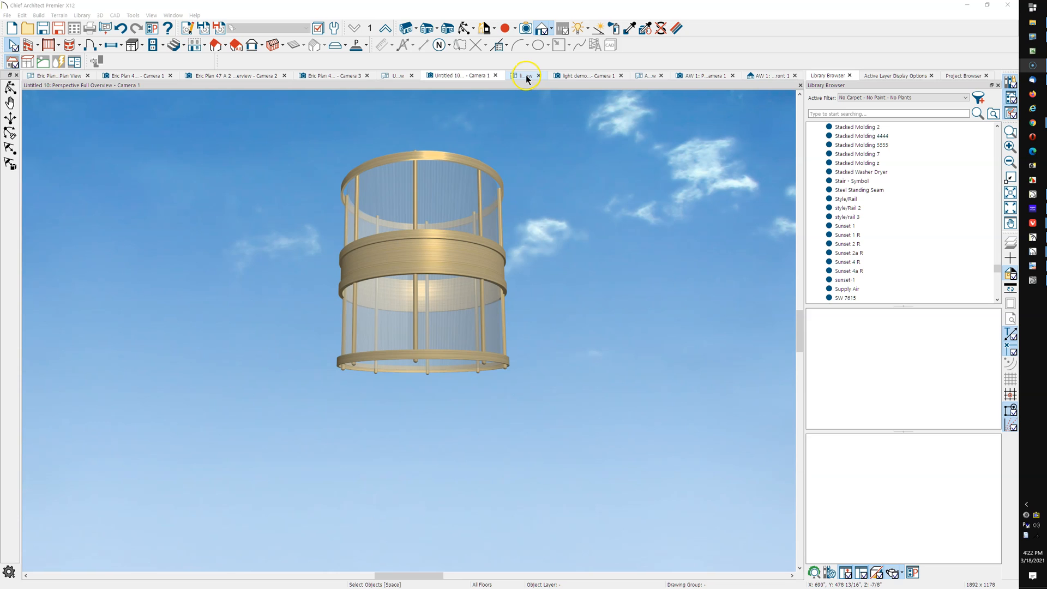
Examine the drum light fixture in the light demo's camera view, including its rings, rods and upper support arms
left_click(577, 74)
left_click(578, 76)
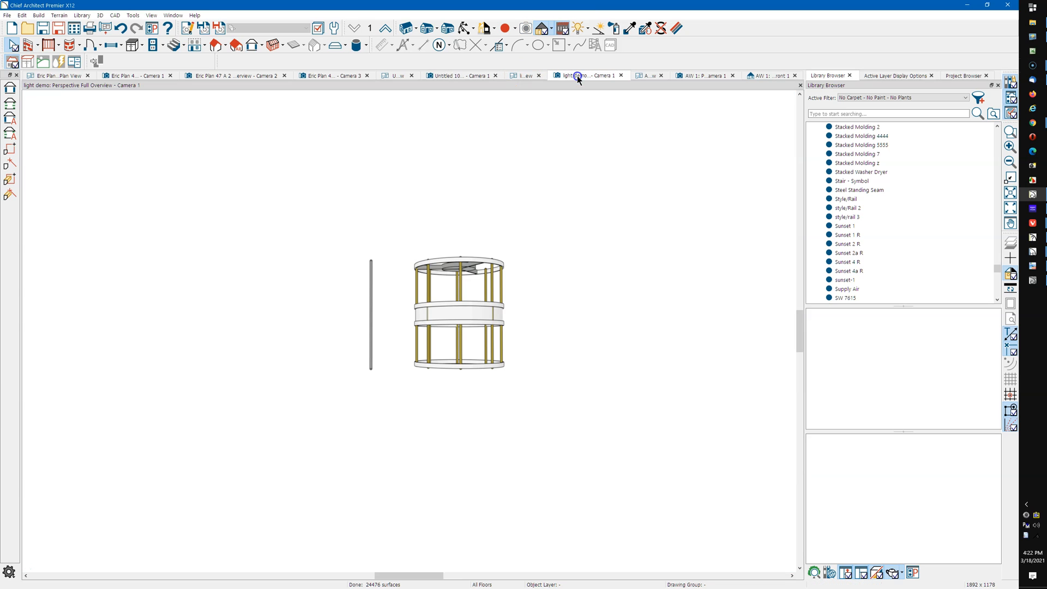
left_click(464, 28)
mouse_move(467, 220)
left_mouse_down()
mouse_move(472, 276)
mouse_move(472, 237)
left_mouse_up()
scroll(467, 330, "up", 2)
left_click_drag(468, 330, 469, 299)
left_click_drag(446, 233, 456, 278)
scroll(450, 246, "up", 2)
scroll(443, 290, "down", 2)
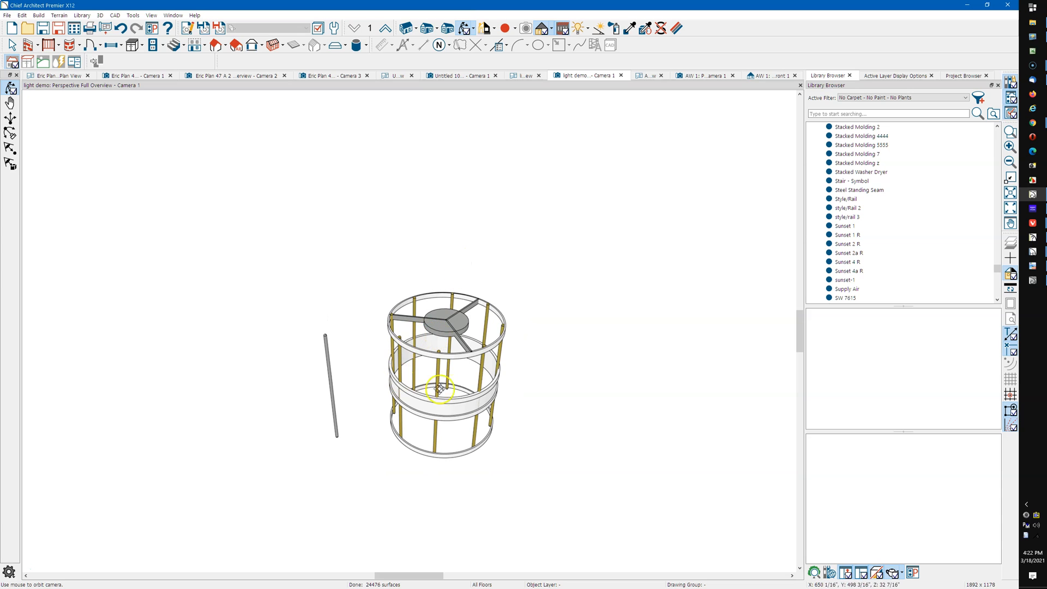
scroll(417, 329, "up", 2)
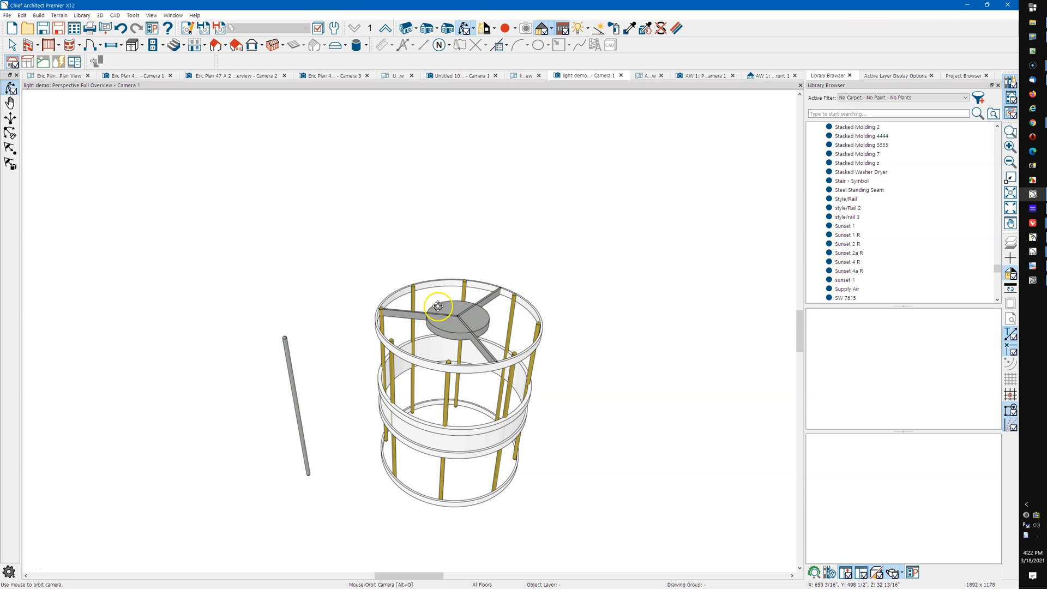
scroll(451, 308, "down", 3)
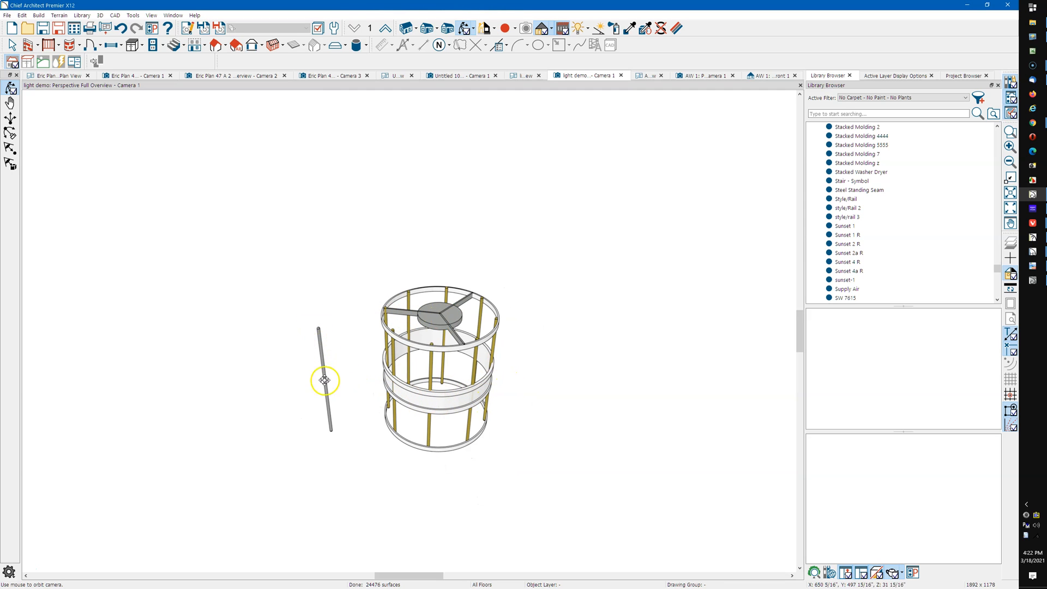
Inspect both ends of the separate vertical rod standing beside the light fixture
scroll(324, 327, "down", 2)
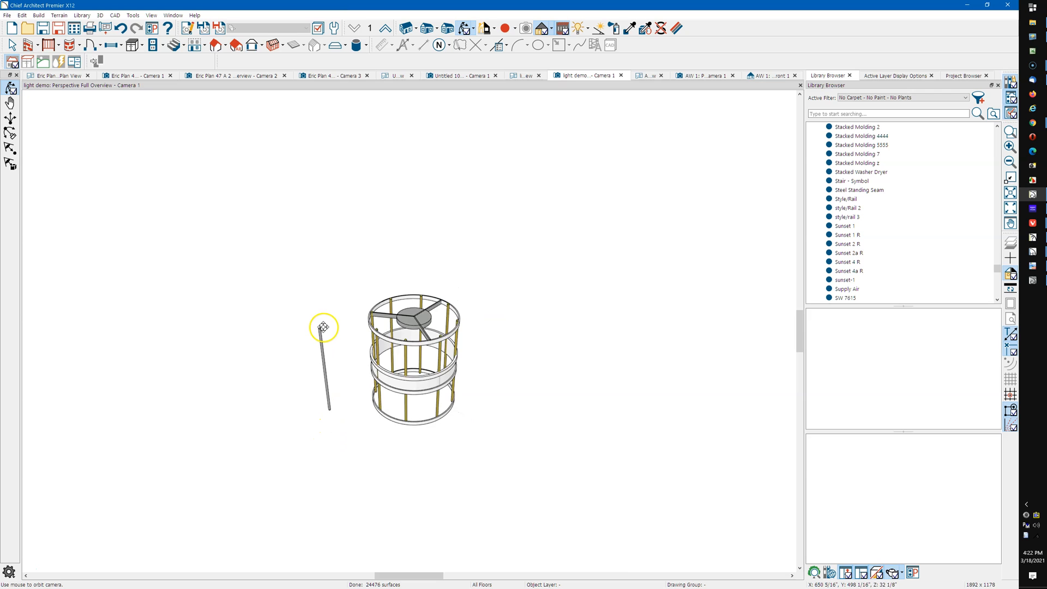
scroll(314, 344, "up", 5)
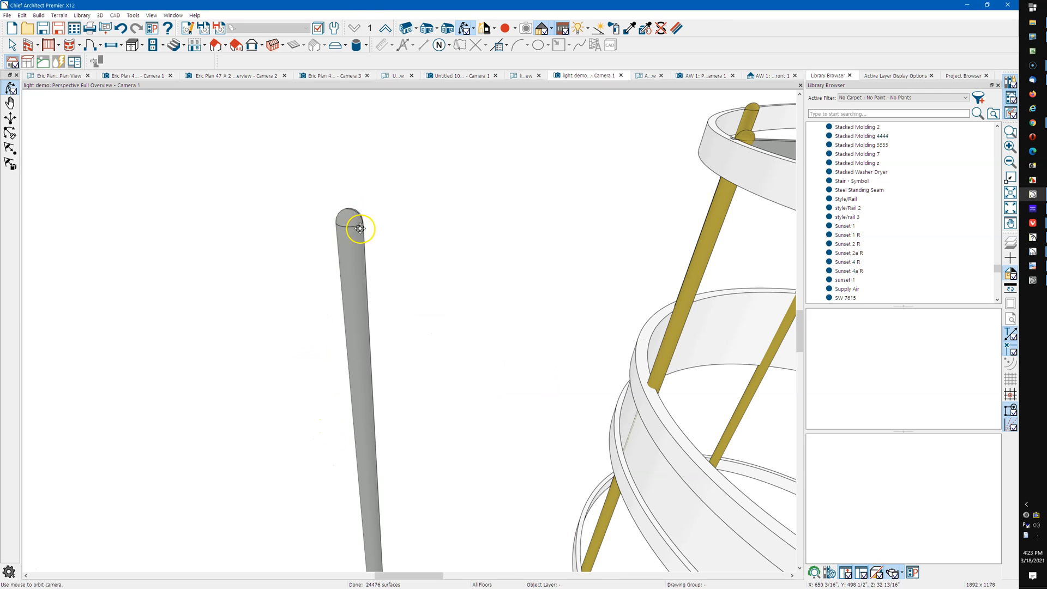
scroll(362, 197, "down", 3)
scroll(371, 322, "up", 4)
scroll(357, 314, "up", 1)
scroll(356, 327, "down", 2)
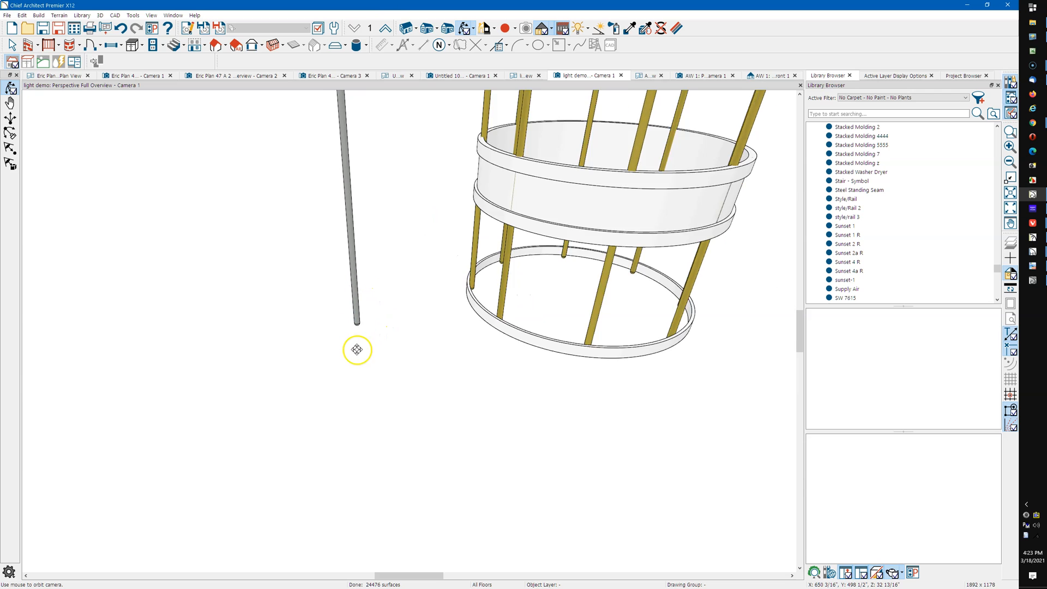
scroll(356, 349, "down", 3)
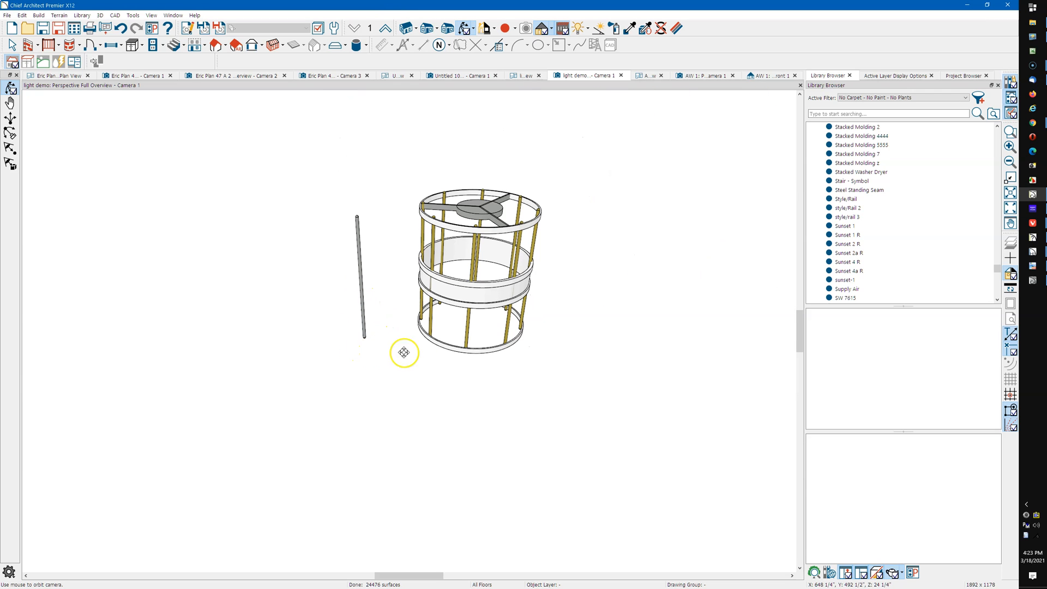
Examine the ring profile layout in the light demo's plan view and the locked CAD layer holding its guide lines
left_click(522, 76)
scroll(346, 257, "down", 4)
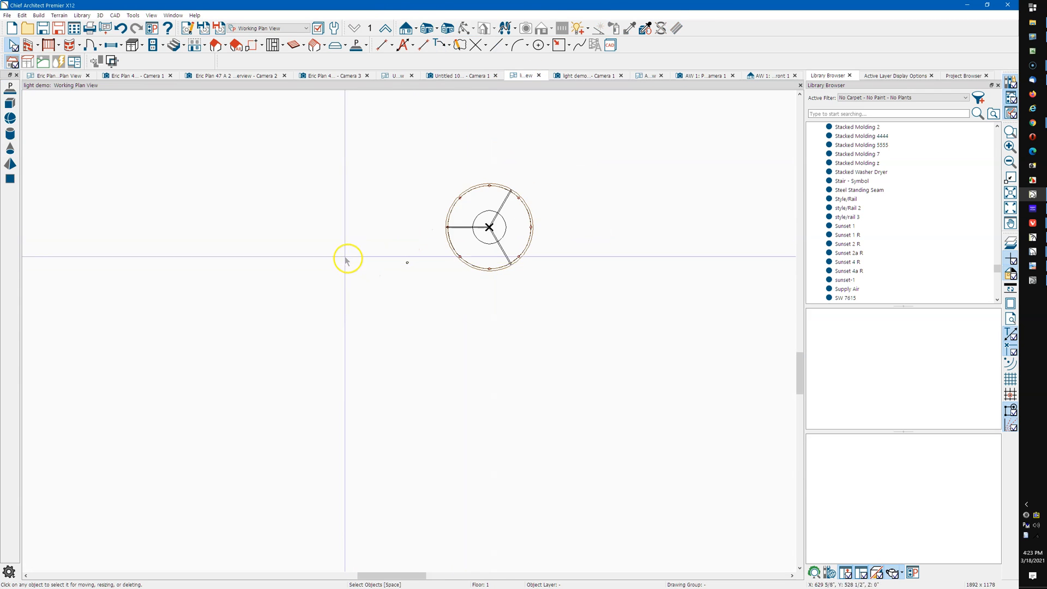
scroll(283, 235, "down", 1)
scroll(490, 338, "up", 4)
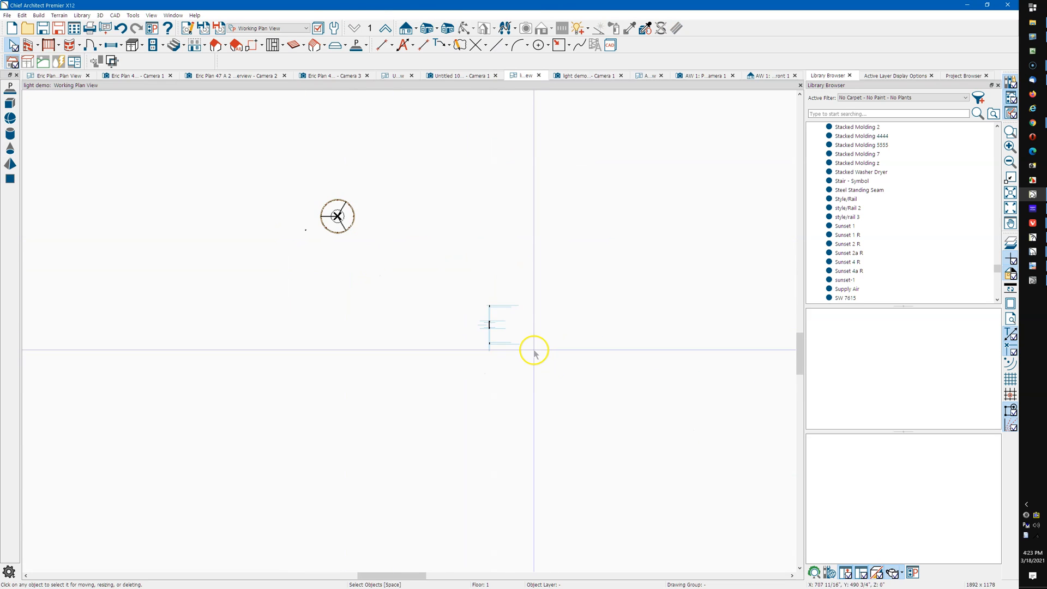
scroll(476, 327, "up", 5)
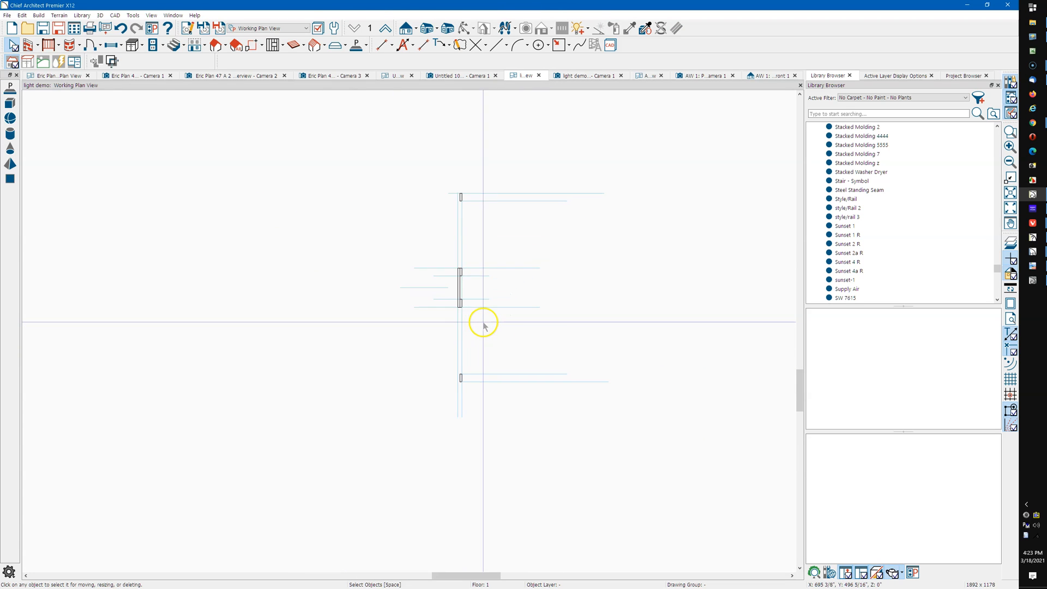
middle_click_drag(481, 315, 467, 348)
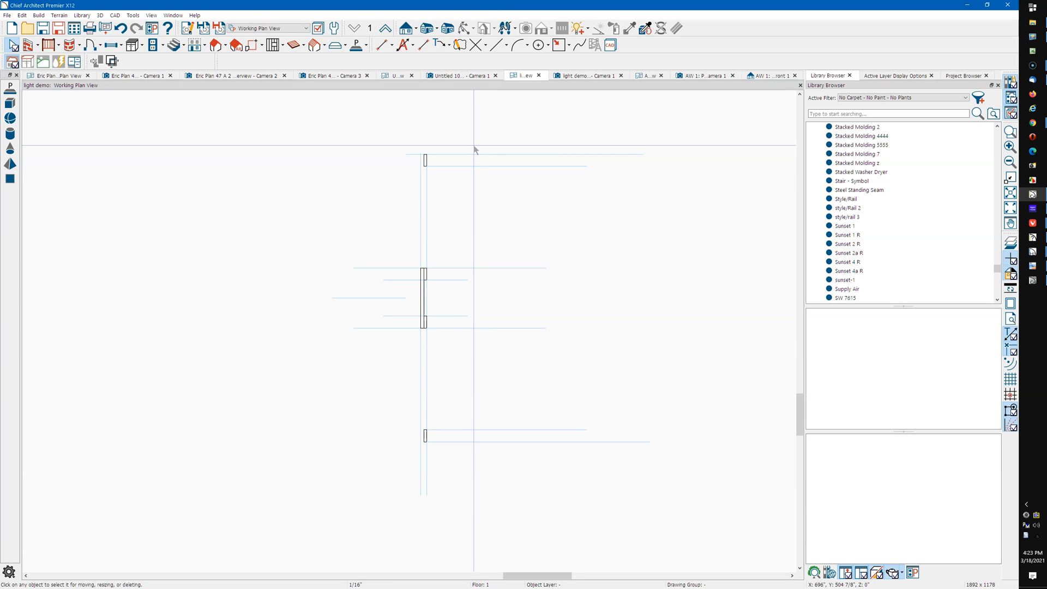
left_click(876, 78)
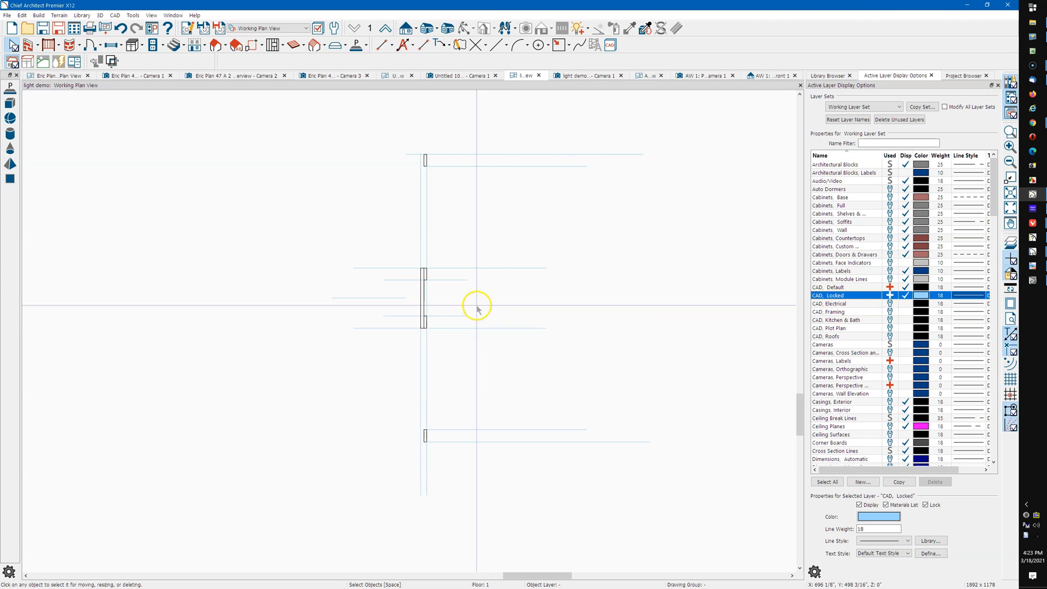
left_click(487, 165)
left_click_drag(500, 149, 556, 191)
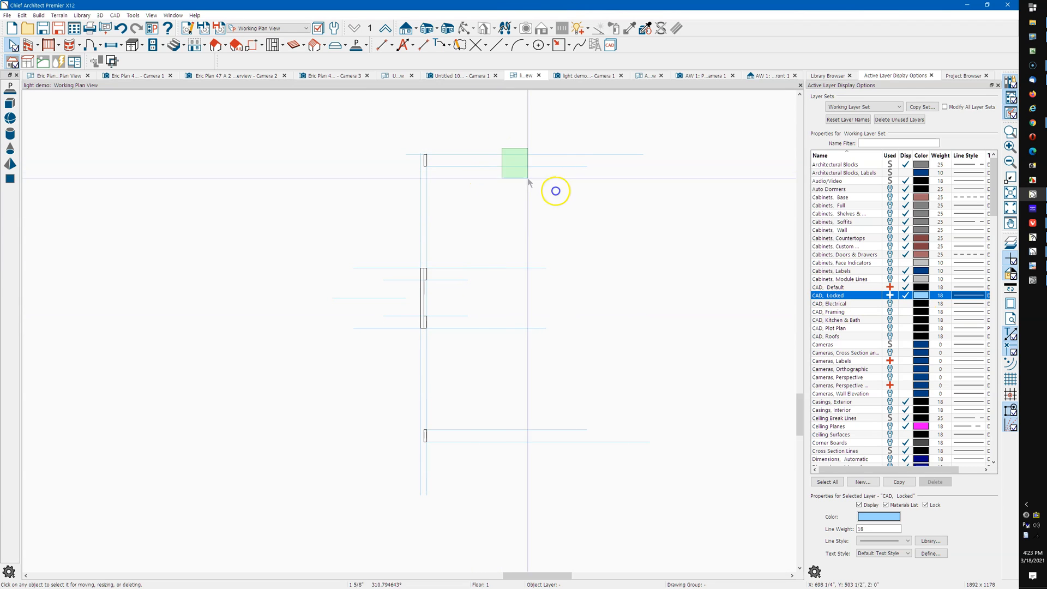
left_click(517, 276)
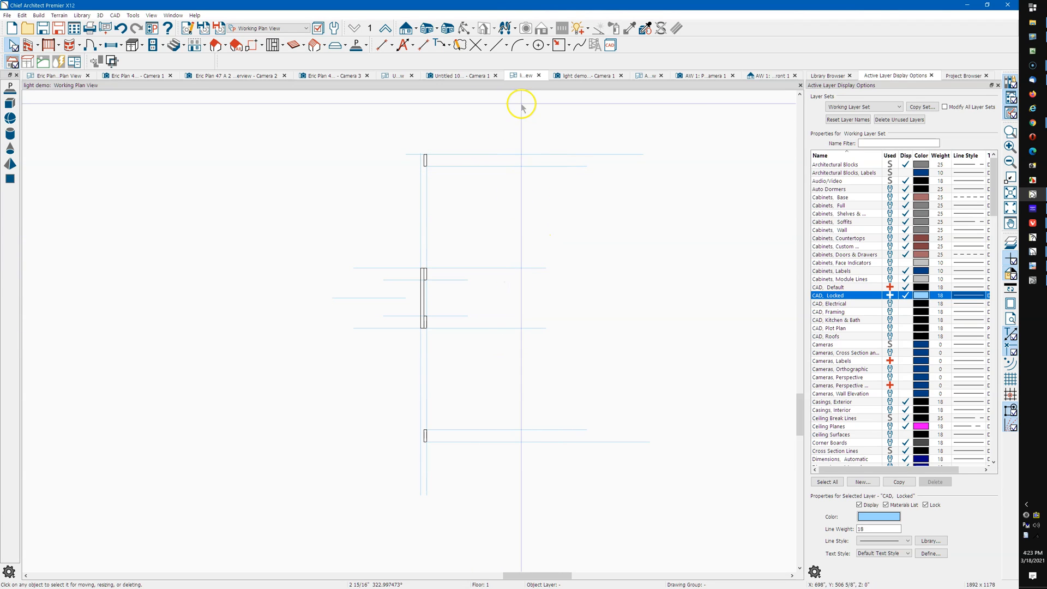
Draw a trial rectangle about 1 5/8" wide between the upper horizontal guide lines and delete it
left_click(562, 46)
left_click_drag(500, 154, 540, 266)
key("space")
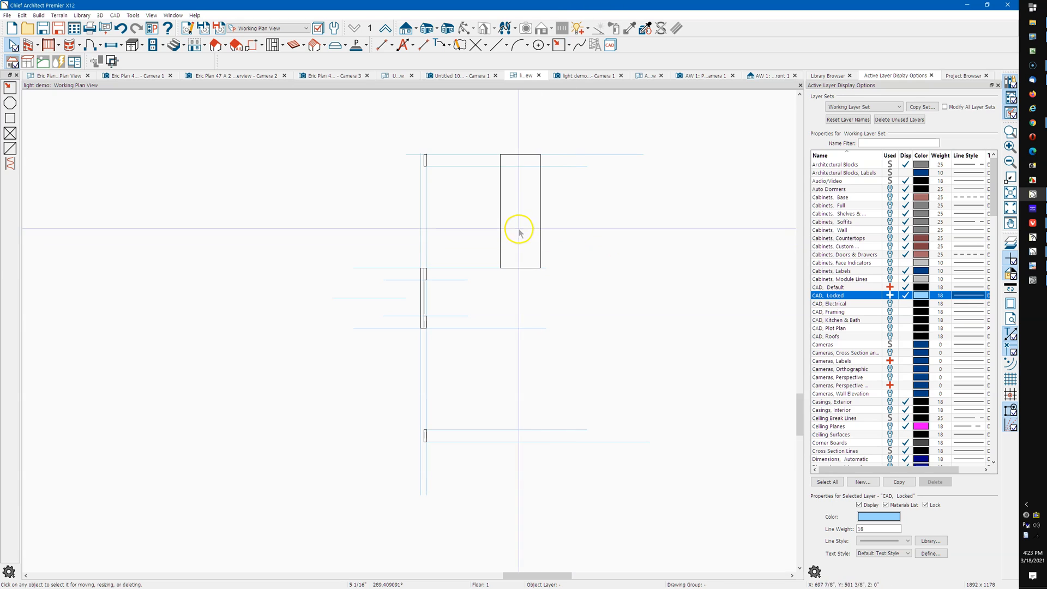
left_click(501, 233)
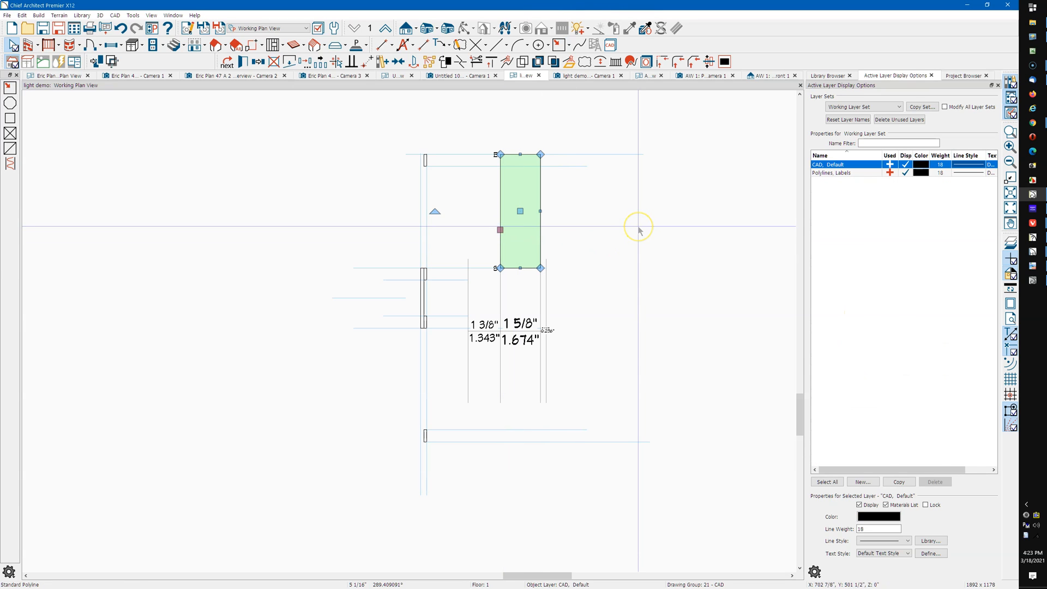
key("Delete")
left_click(424, 279)
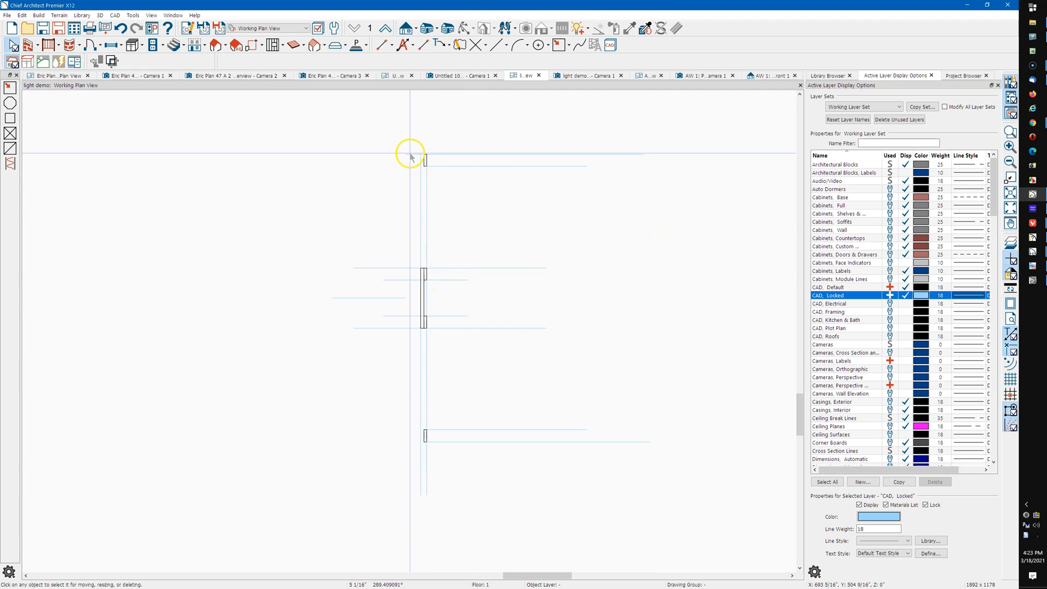
Add all five profile rectangles along the vertical guide lines to the library as one stacked molding
mouse_move(457, 294)
middle_mouse_down()
mouse_move(444, 264)
mouse_move(443, 273)
middle_mouse_up()
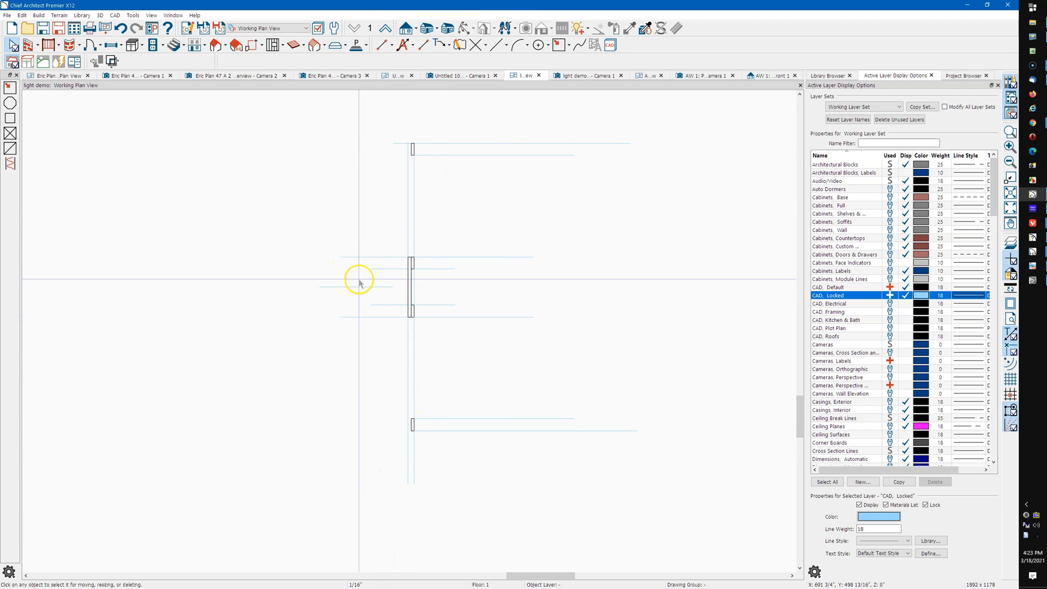
scroll(424, 143, "up", 1)
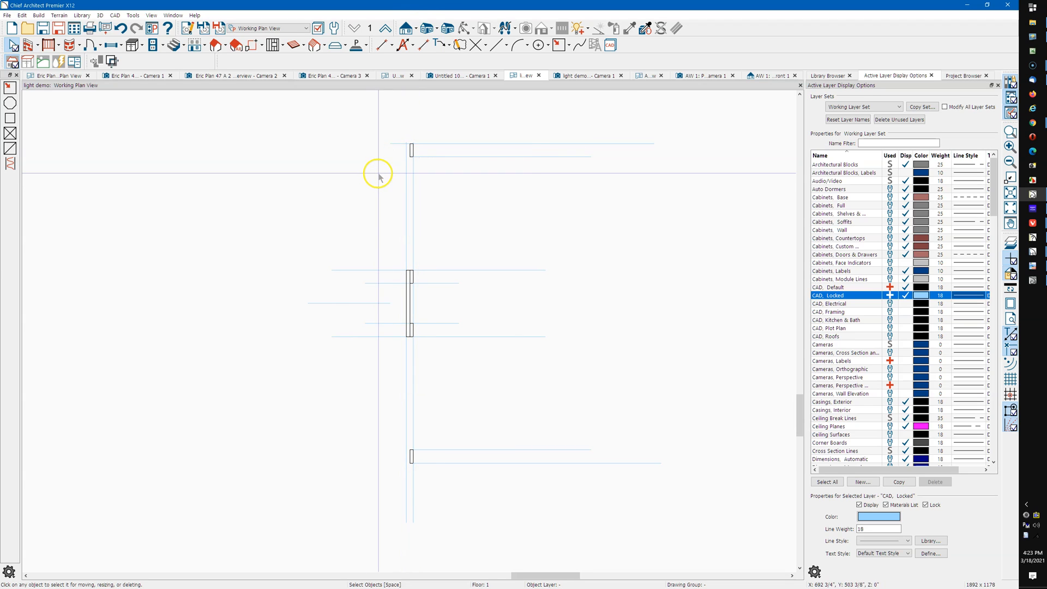
scroll(379, 175, "up", 1)
scroll(479, 203, "down", 1)
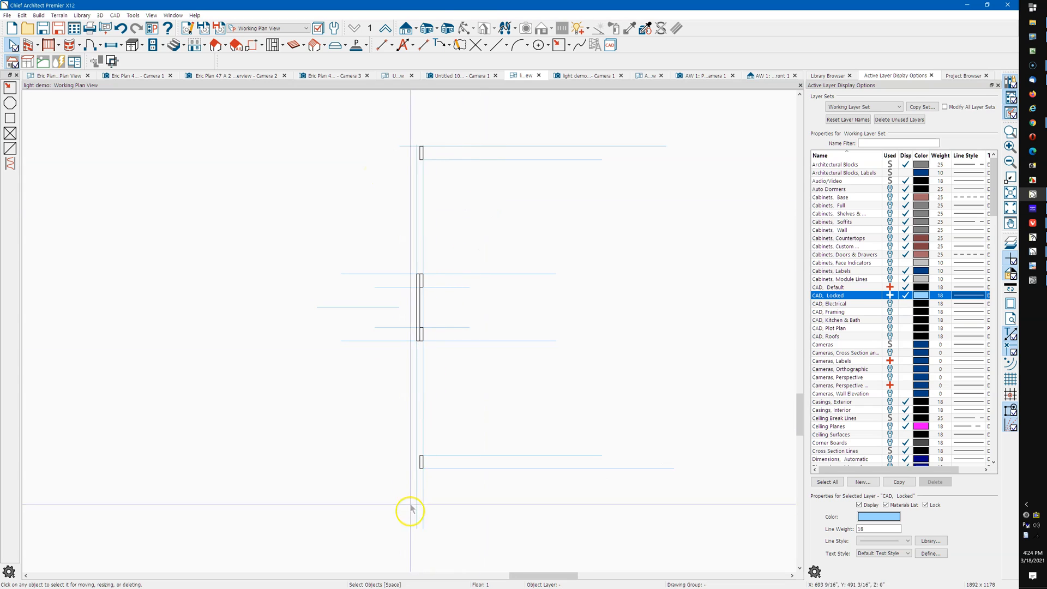
left_click_drag(405, 126, 451, 500)
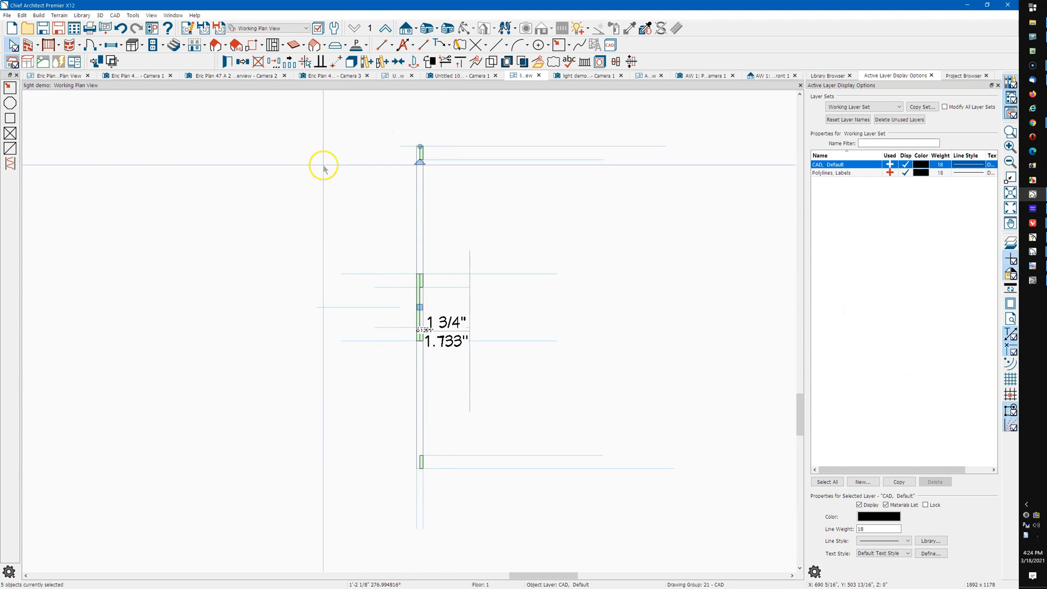
left_click(381, 62)
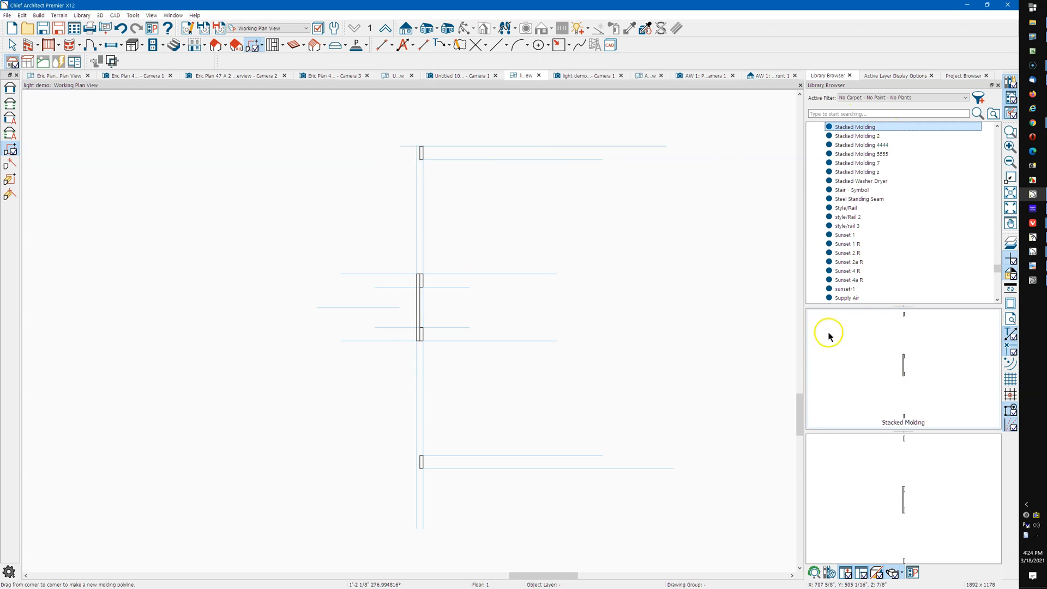
Draw a circle about 15 1/4" in diameter above the profile layout and convert it to a molding polyline
scroll(416, 404, "down", 5)
scroll(426, 438, "down", 2)
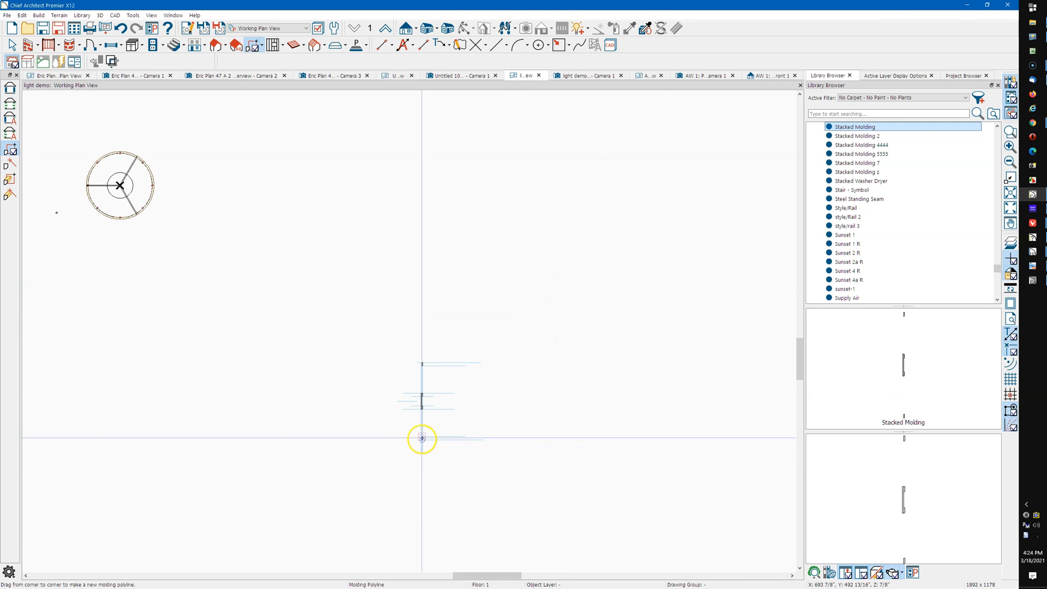
left_click(538, 49)
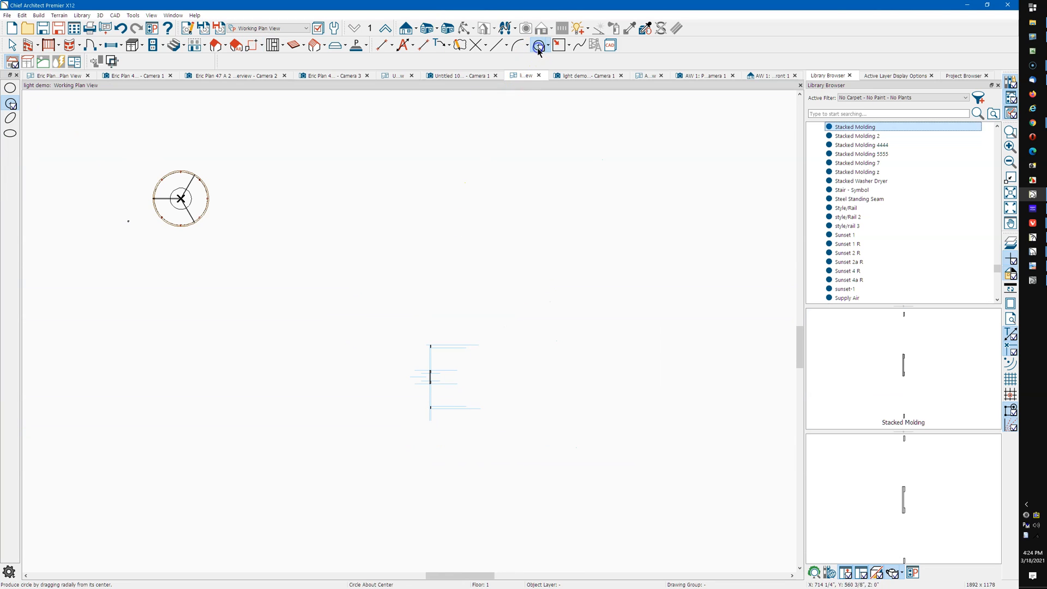
left_click_drag(462, 189, 501, 202)
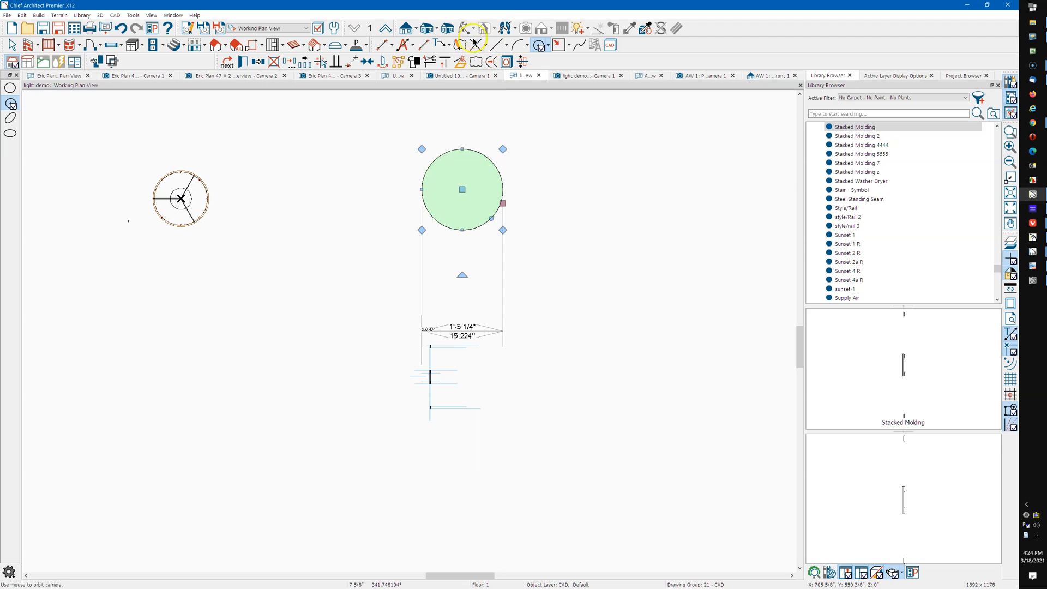
left_click(458, 63)
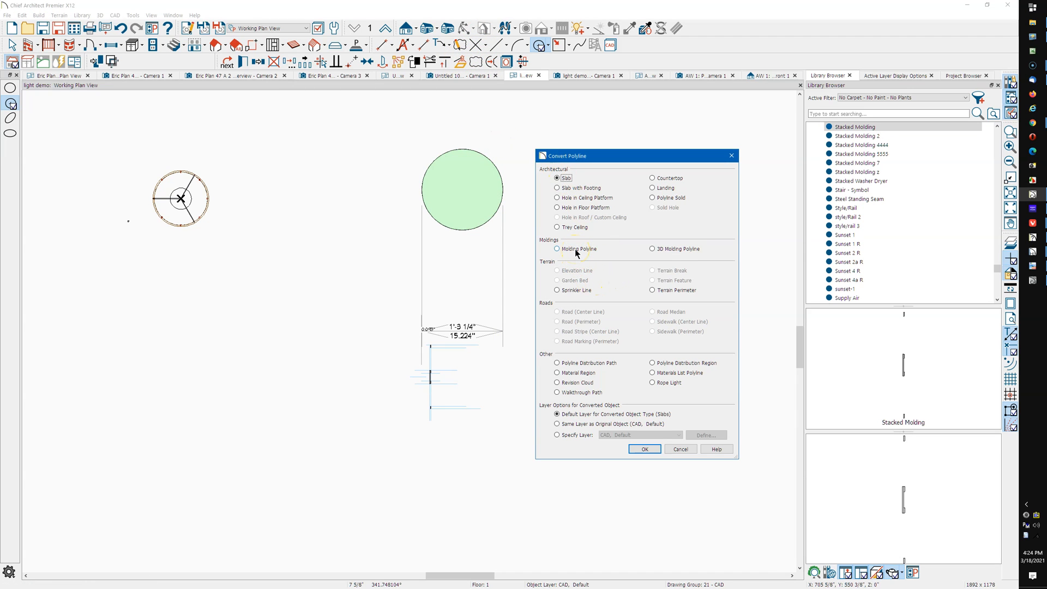
left_click(645, 449)
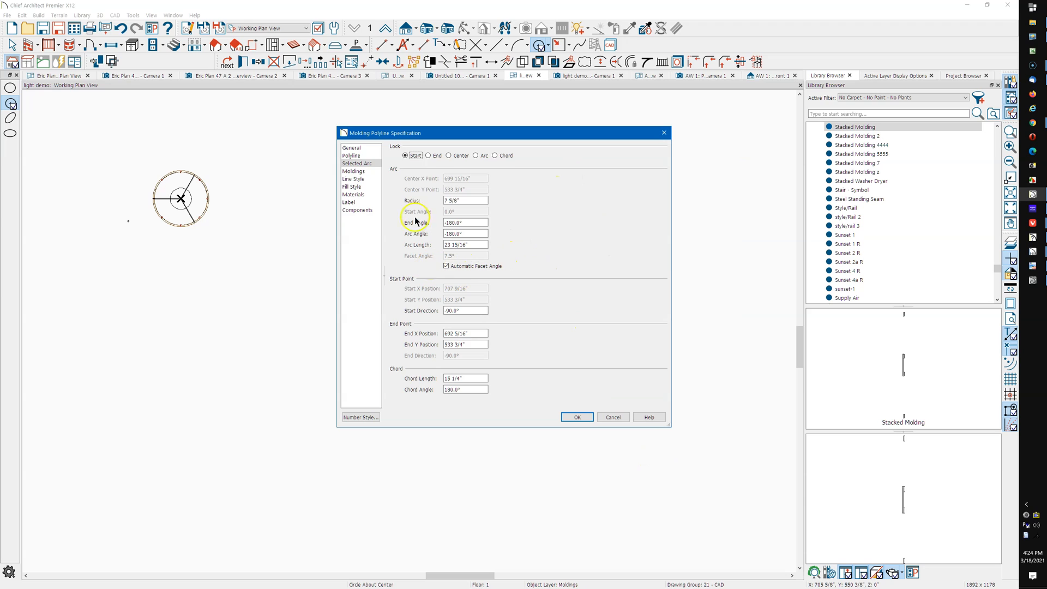
Turn off the automatic facet angle for the selected arc and set its facet angle to 1°
left_click(447, 266)
double_click(461, 256)
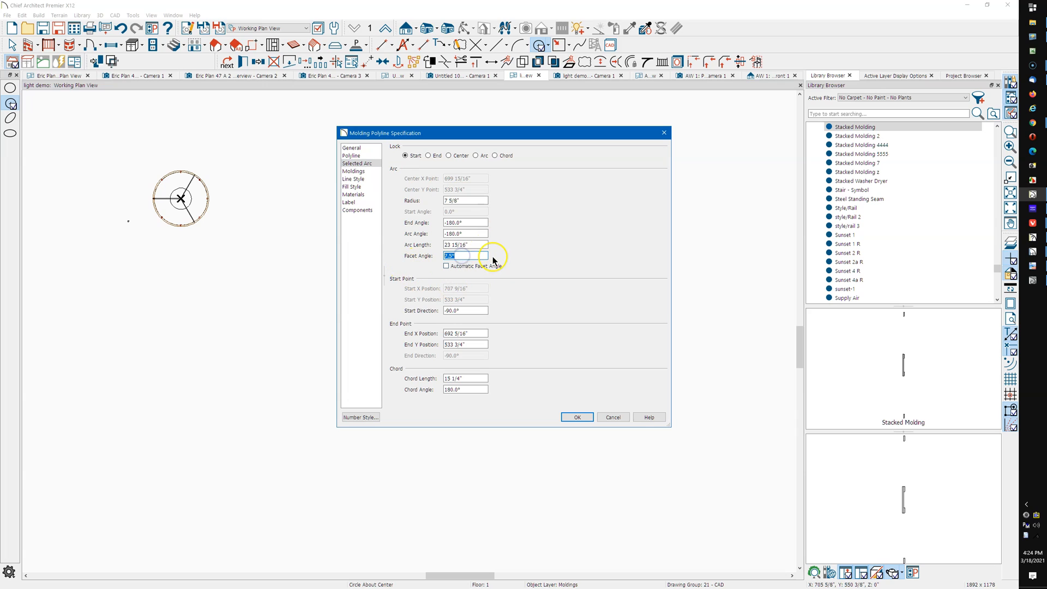
type("1")
Add the new Stacked Molding from the User Catalog as the molding polyline's profile
left_click(360, 171)
left_click(648, 157)
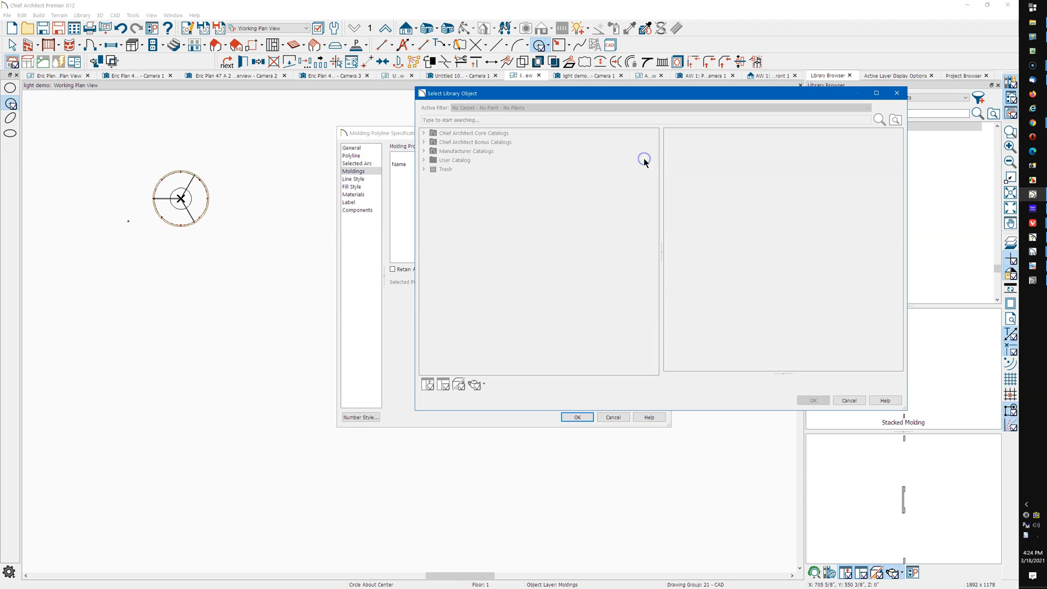
double_click(462, 160)
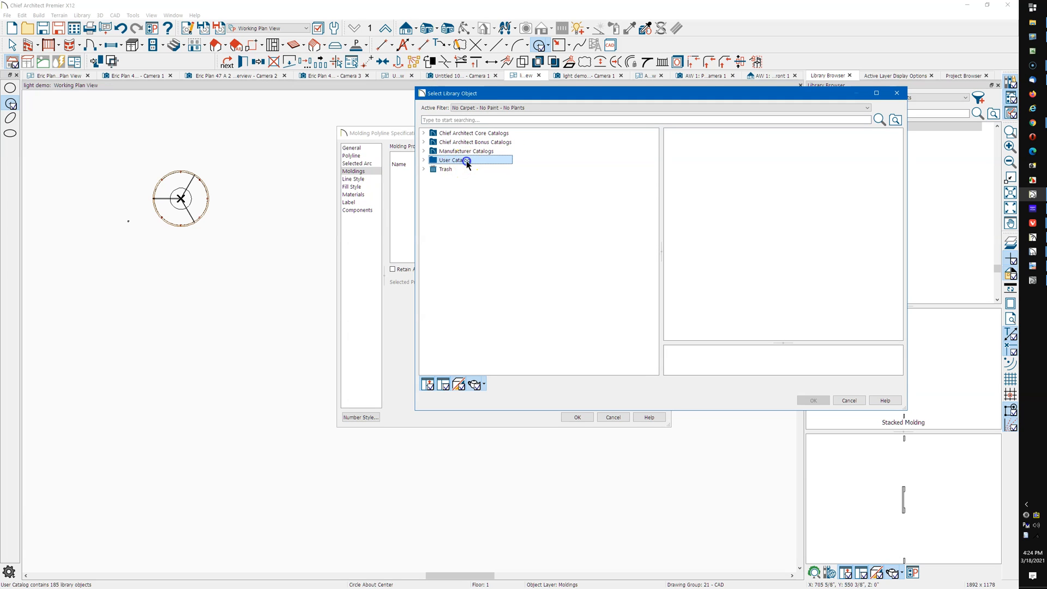
left_click_drag(654, 180, 653, 325)
left_click(485, 261)
left_click(479, 268)
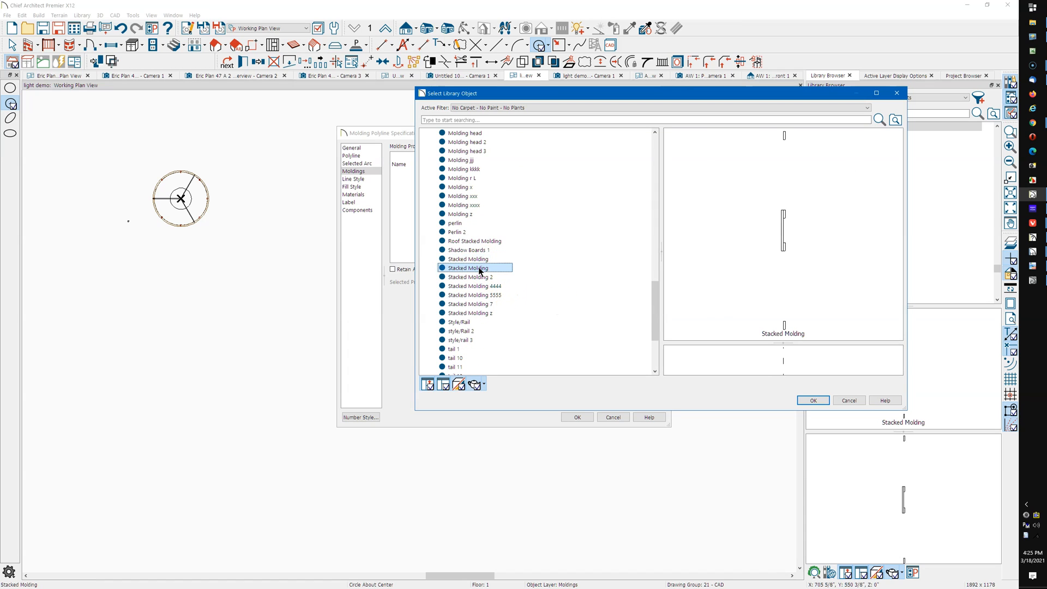
left_click(811, 400)
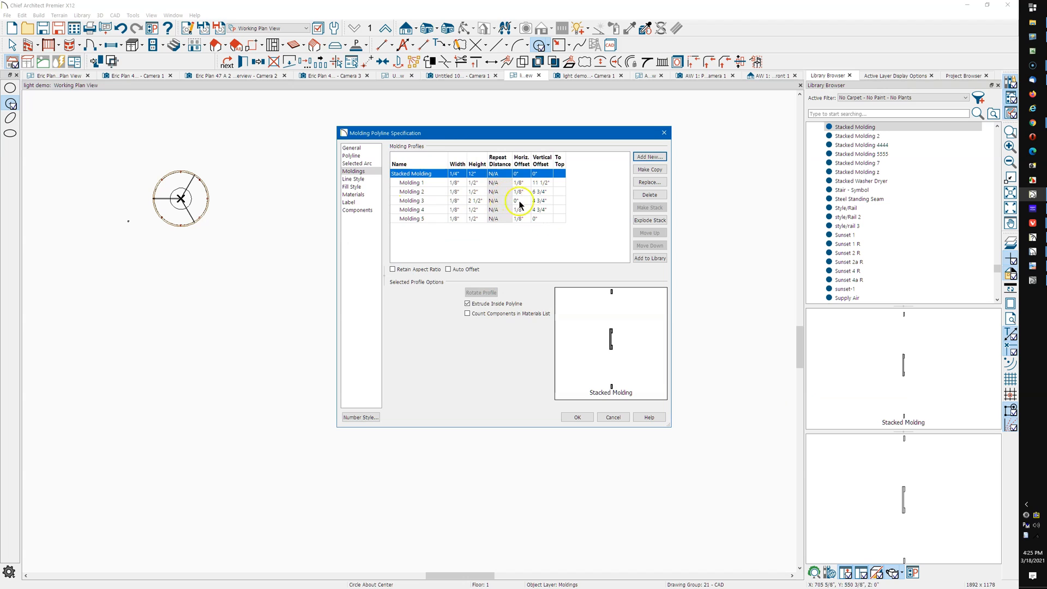
Review the offsets of Moldings 2 through 5 in the stacked profile and accept the molding polyline specification
left_click(544, 192)
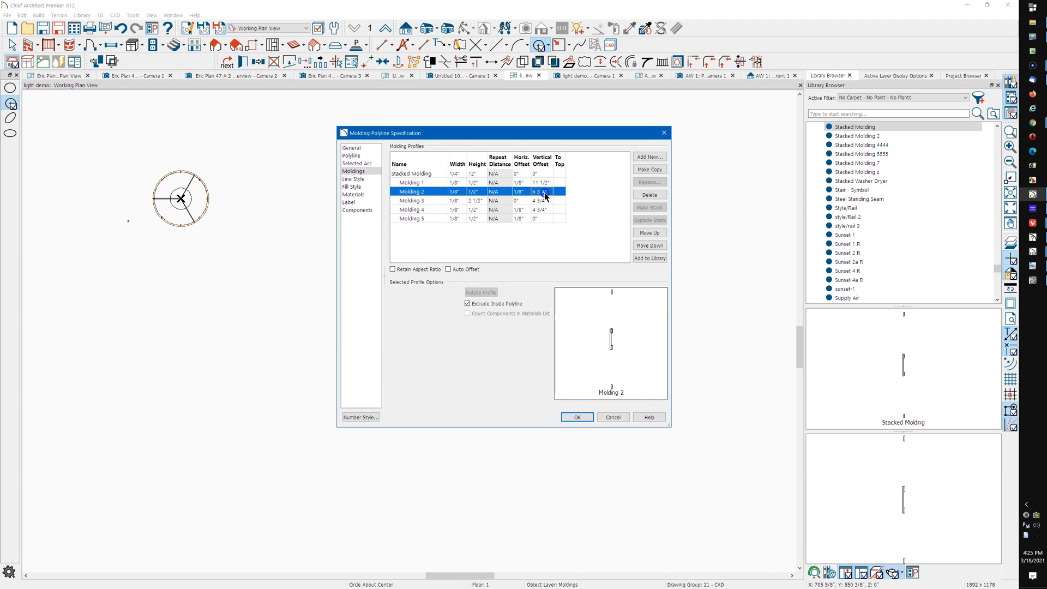
left_click(543, 201)
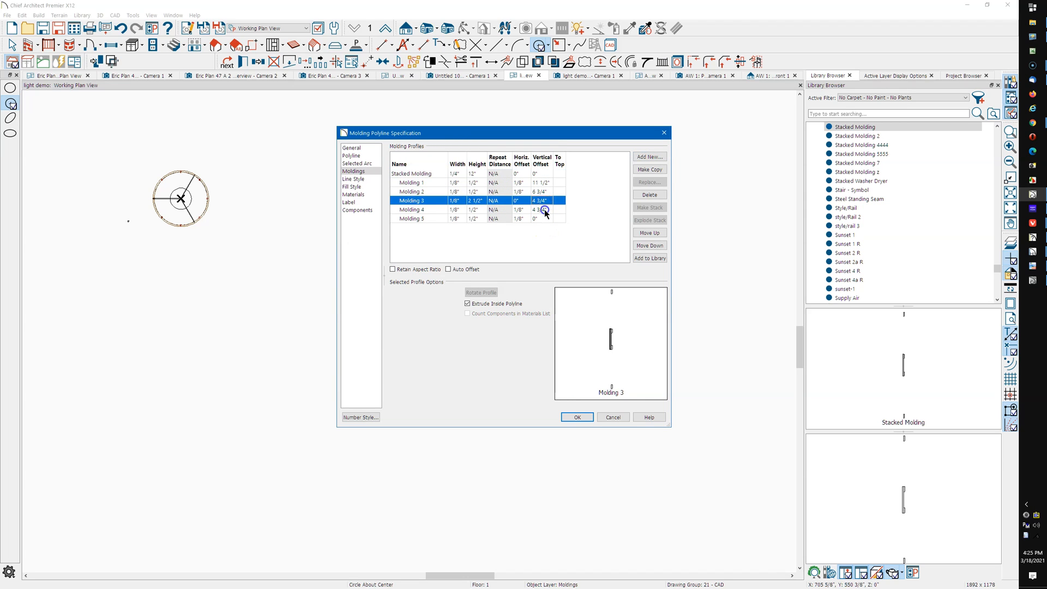
left_click(545, 211)
left_click(539, 219)
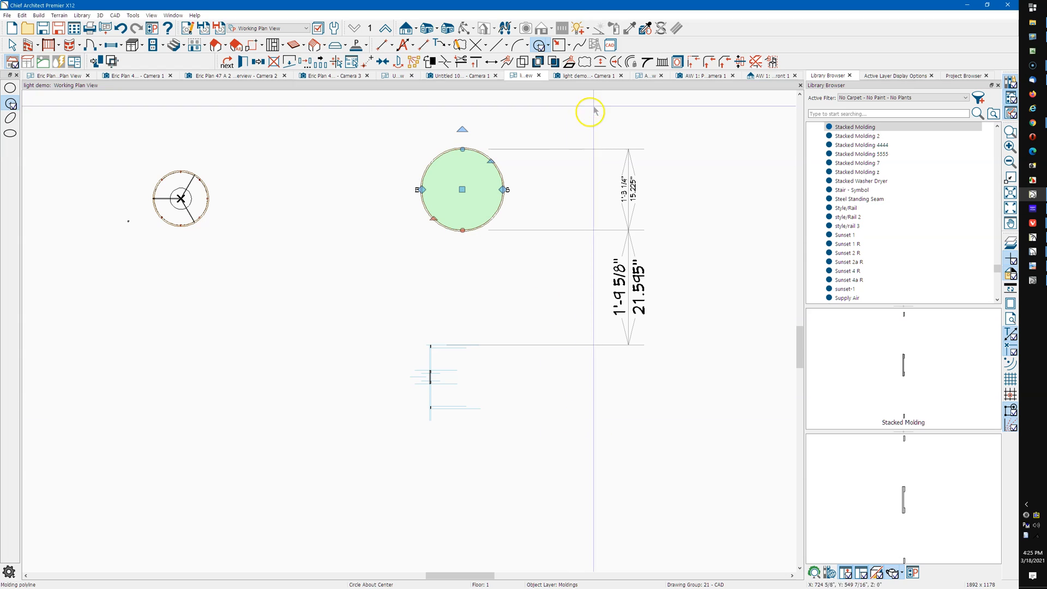
Examine the new molding rings beside the finished fixture in the perspective overview from several angles
left_click(578, 76)
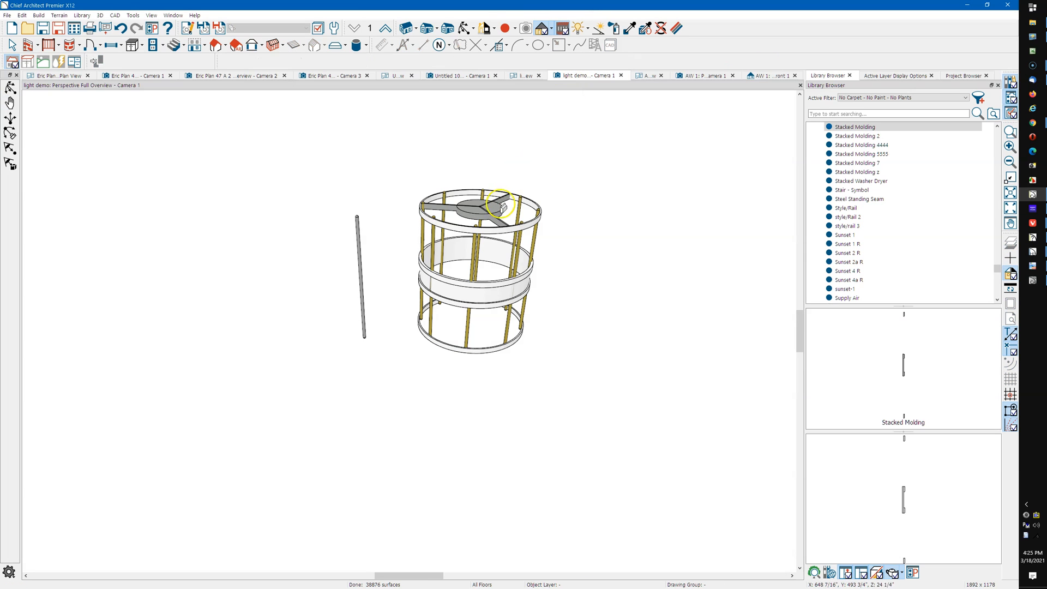
scroll(267, 275, "down", 2)
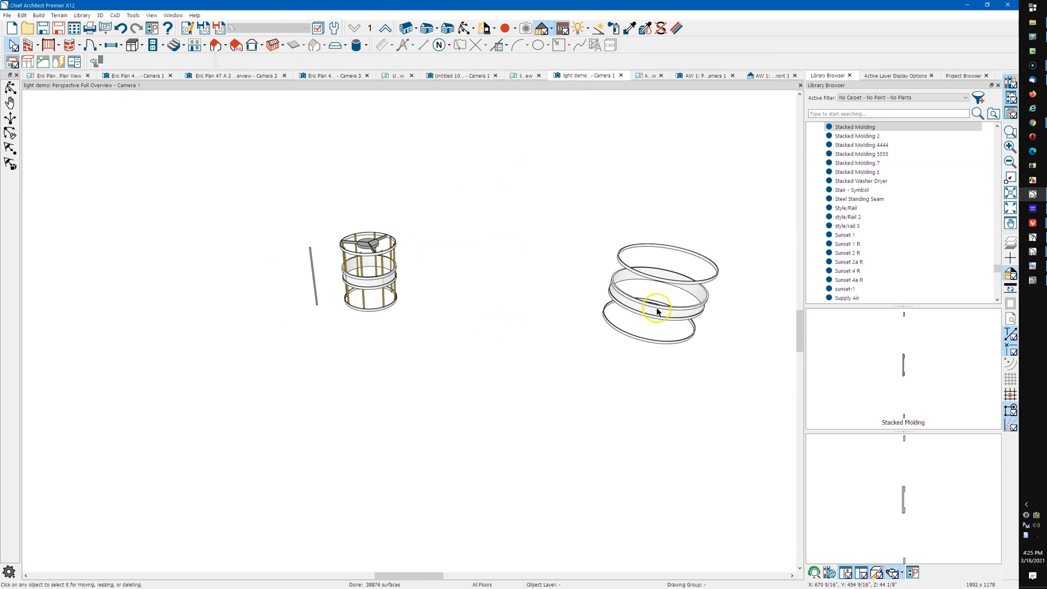
middle_click_drag(663, 310, 513, 297)
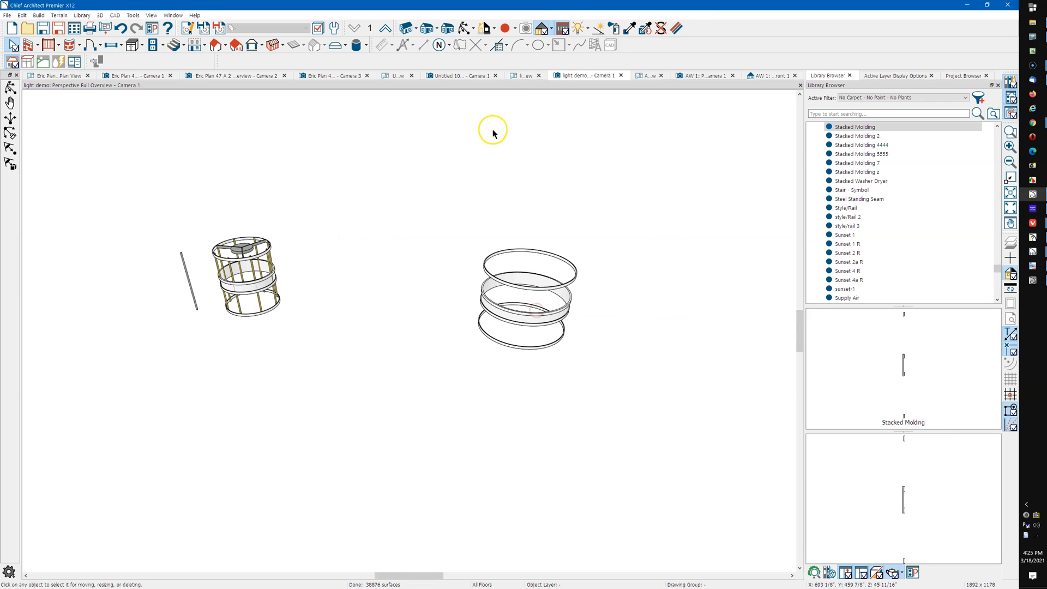
left_click(466, 28)
left_click_drag(544, 236, 542, 199)
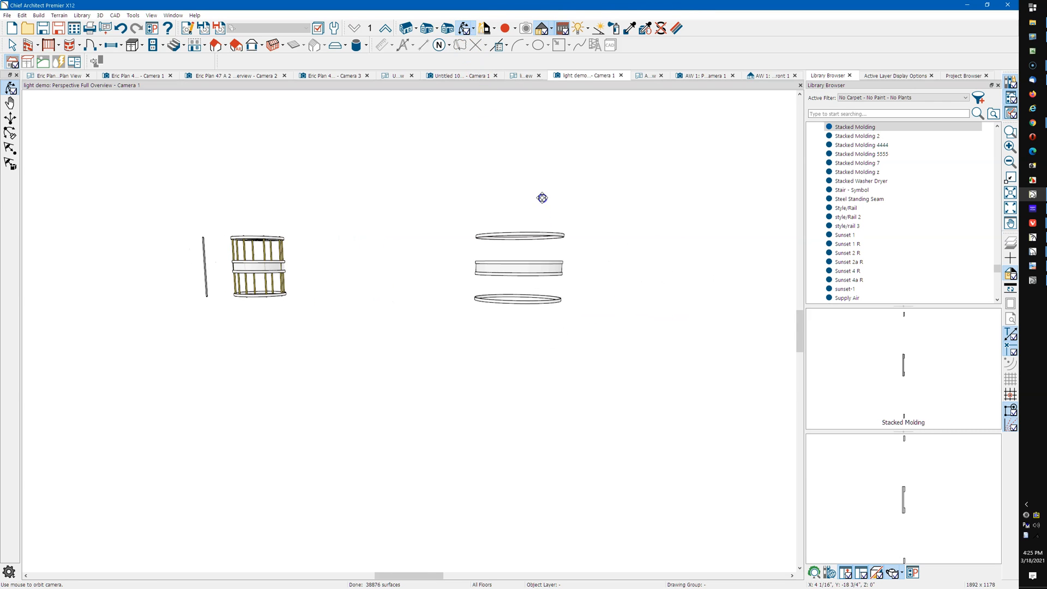
left_click_drag(546, 243, 510, 301)
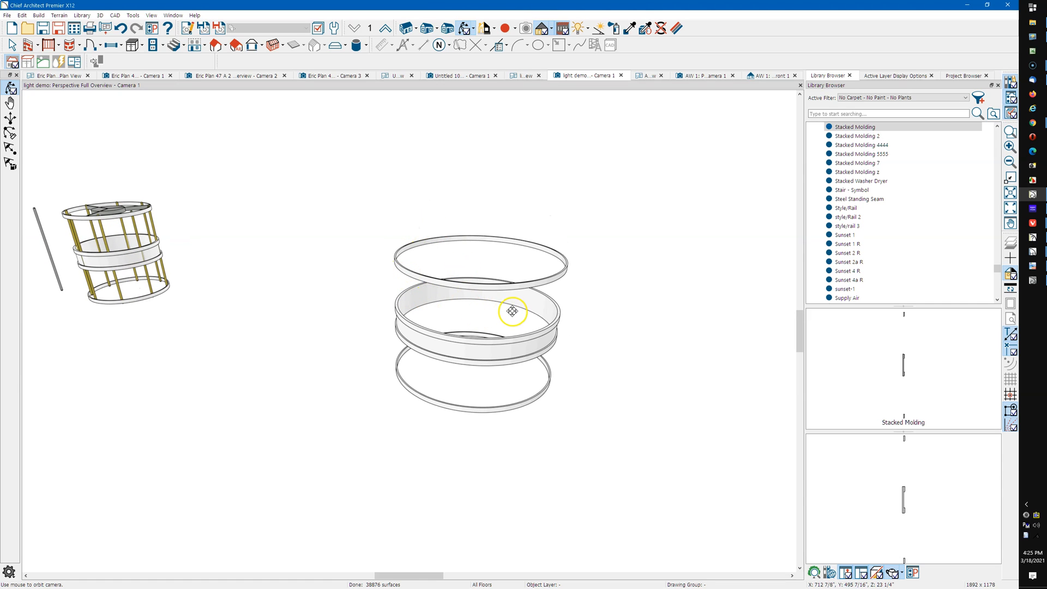
left_click_drag(411, 347, 528, 355)
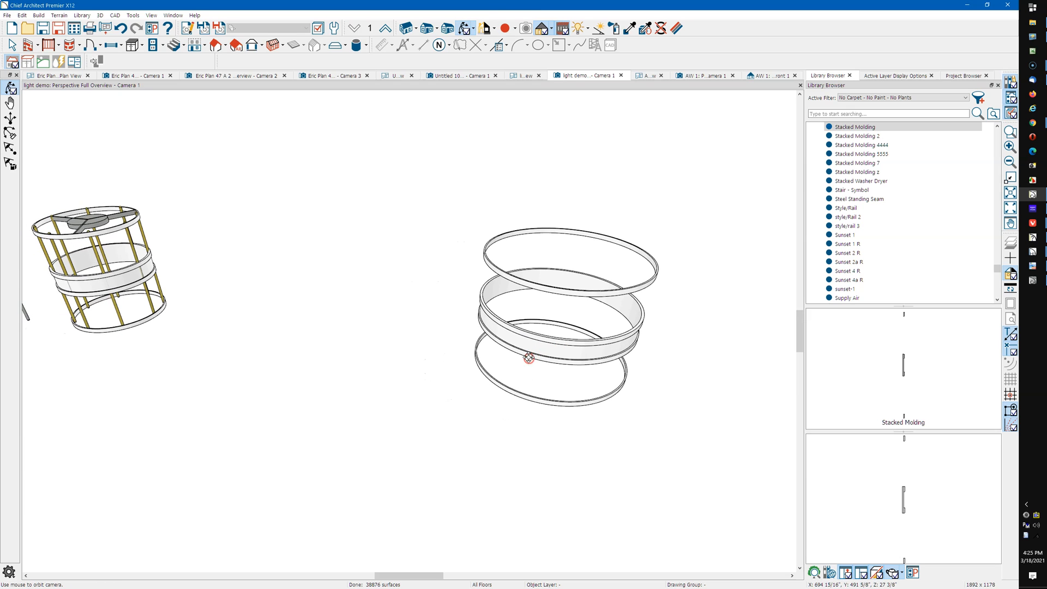
Delete the new molding polyline with its stacked rings in the perspective overview
key("space")
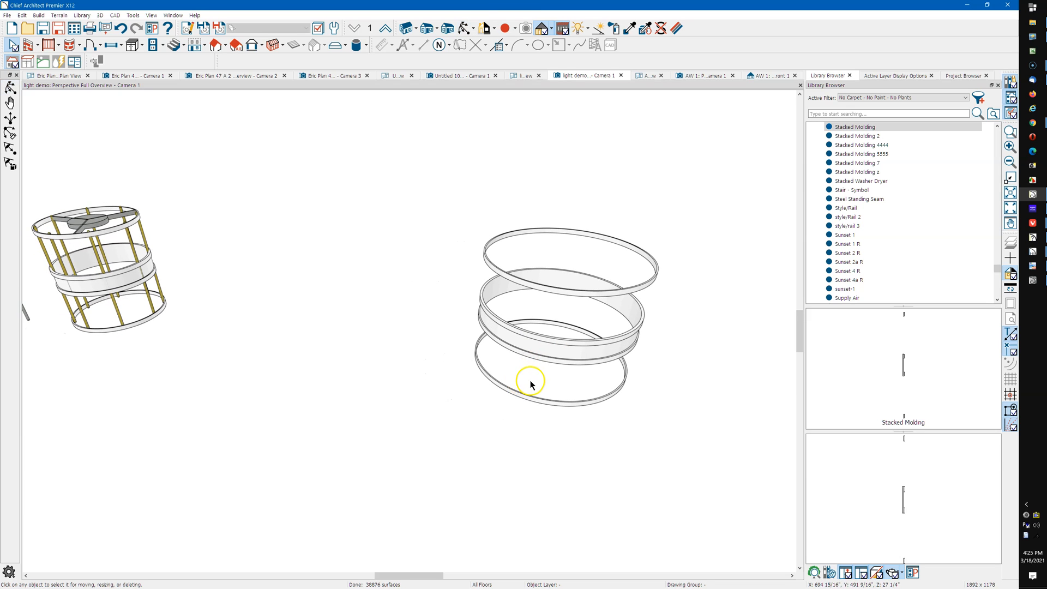
left_click(561, 361)
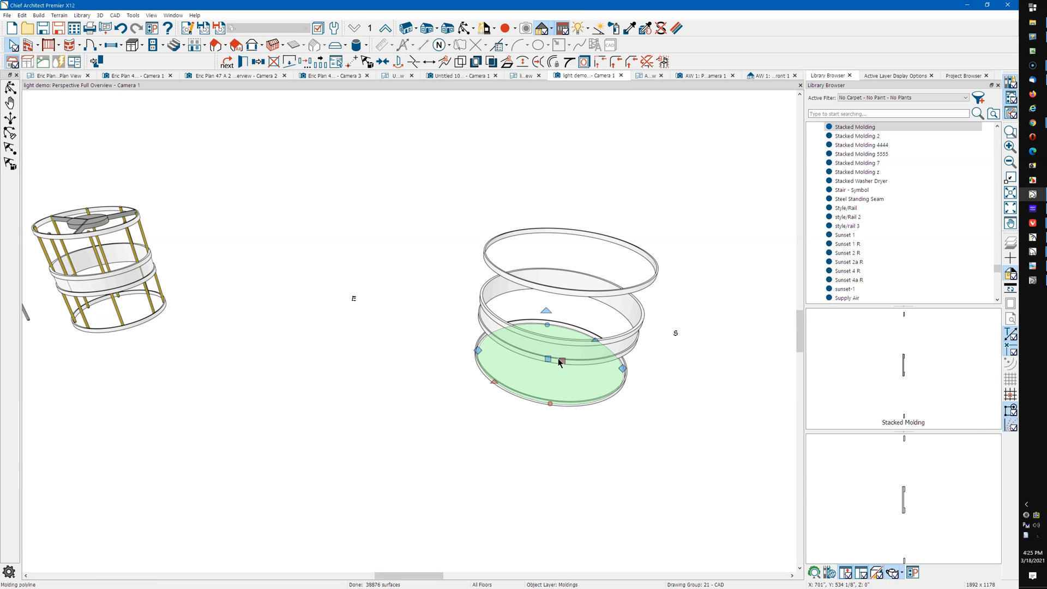
key("Delete")
scroll(654, 357, "down", 3)
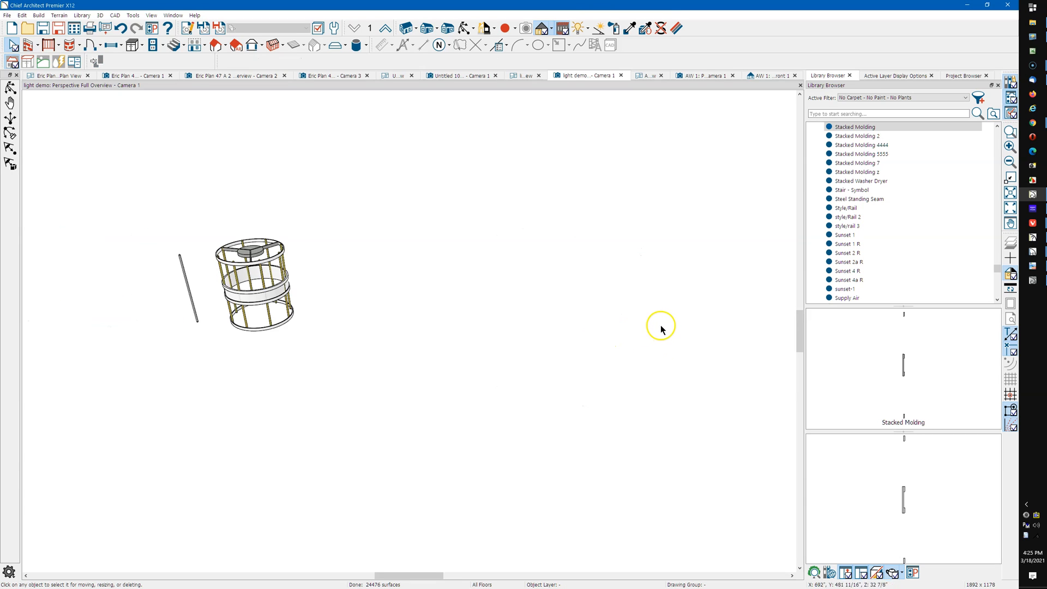
scroll(236, 286, "up", 2)
scroll(235, 287, "up", 2)
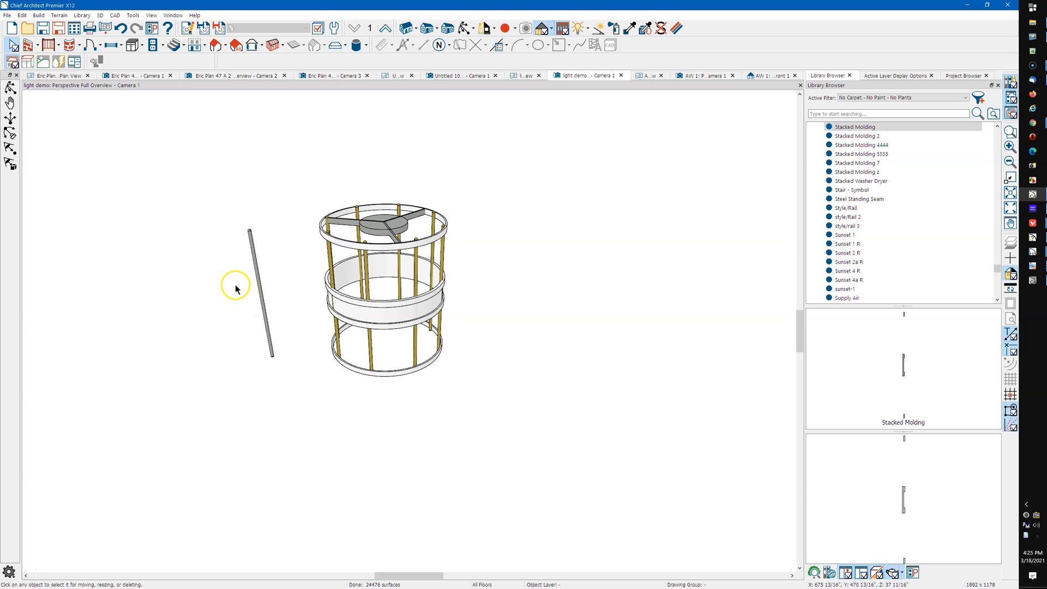
Draw a cylinder about 8 1/16" in diameter below the finished fixture in the working plan view
left_click(524, 77)
scroll(600, 253, "down", 3)
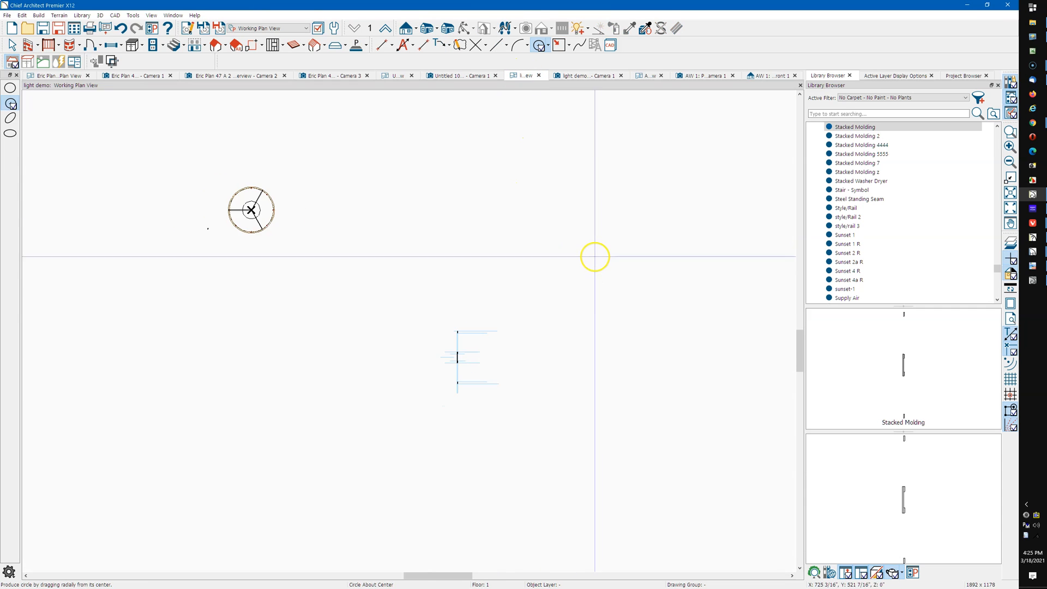
scroll(610, 252, "down", 1)
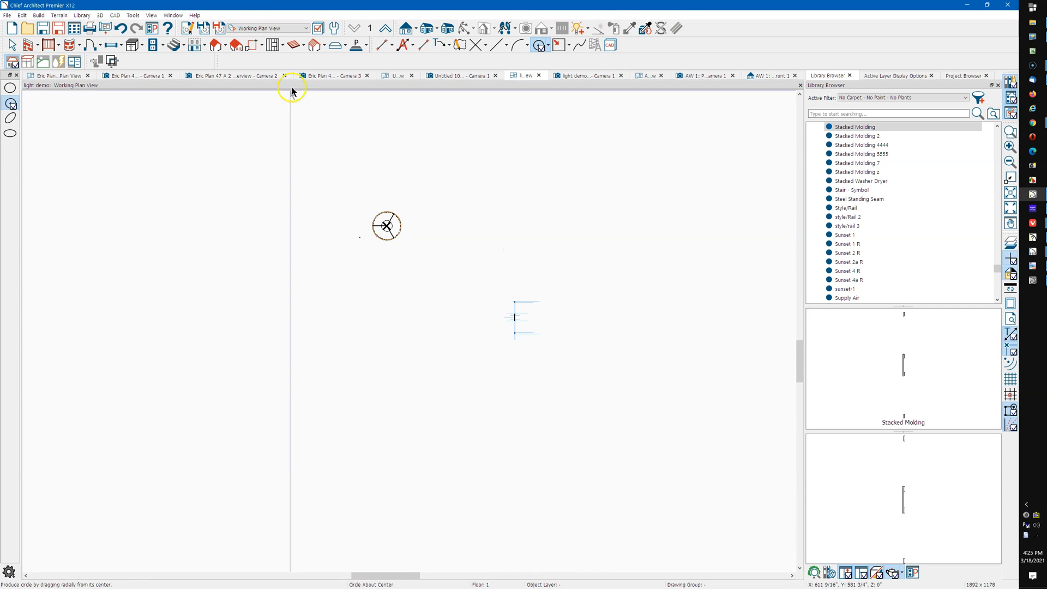
left_click(366, 48)
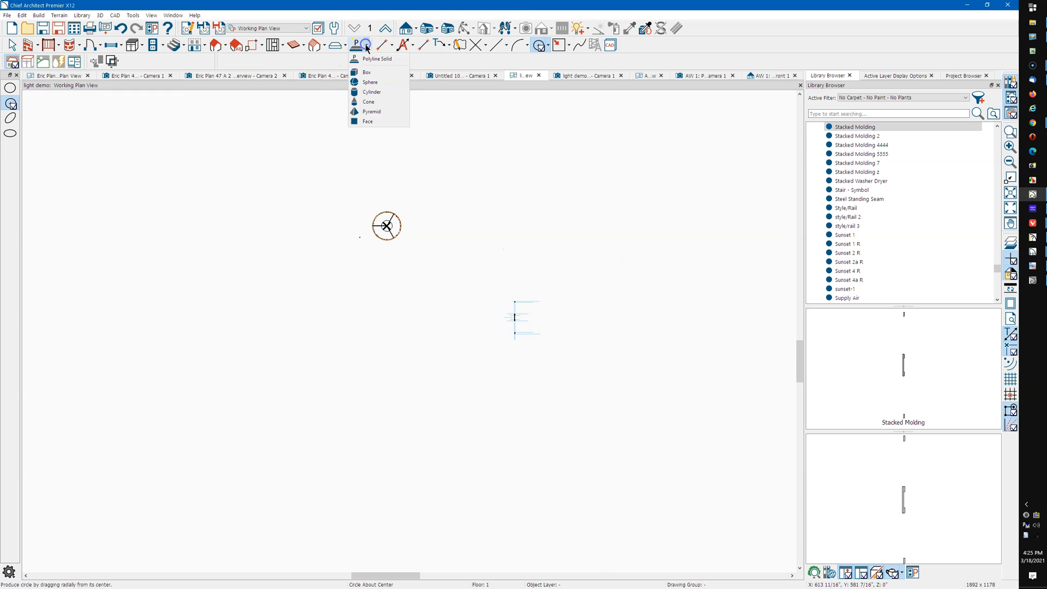
left_click(371, 93)
left_click_drag(315, 309, 319, 320)
scroll(313, 321, "up", 3)
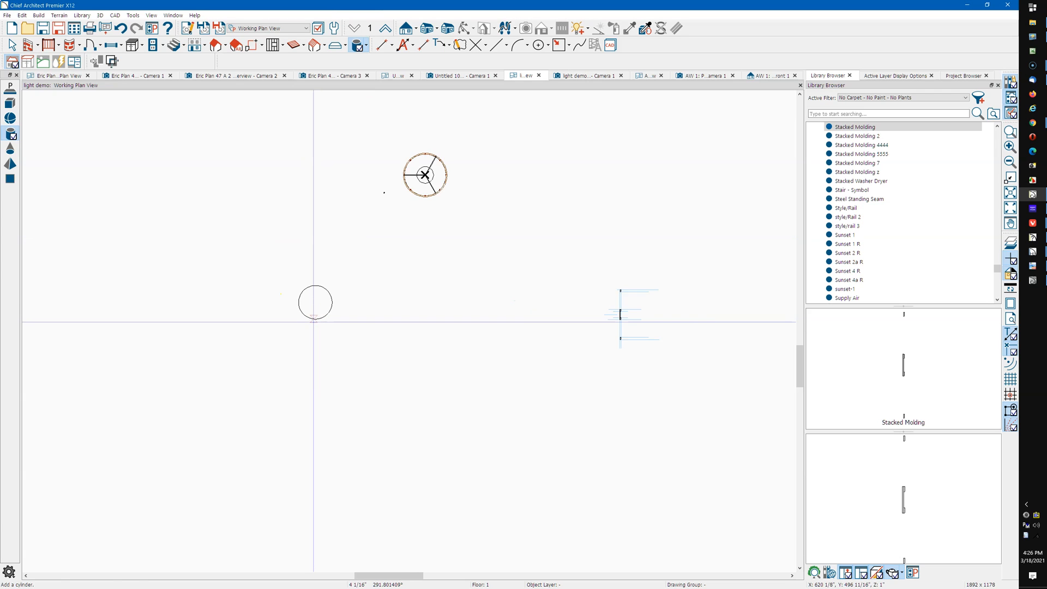
Set the cylinder's radius to .125" and its height to 12"
key("space")
double_click(313, 318)
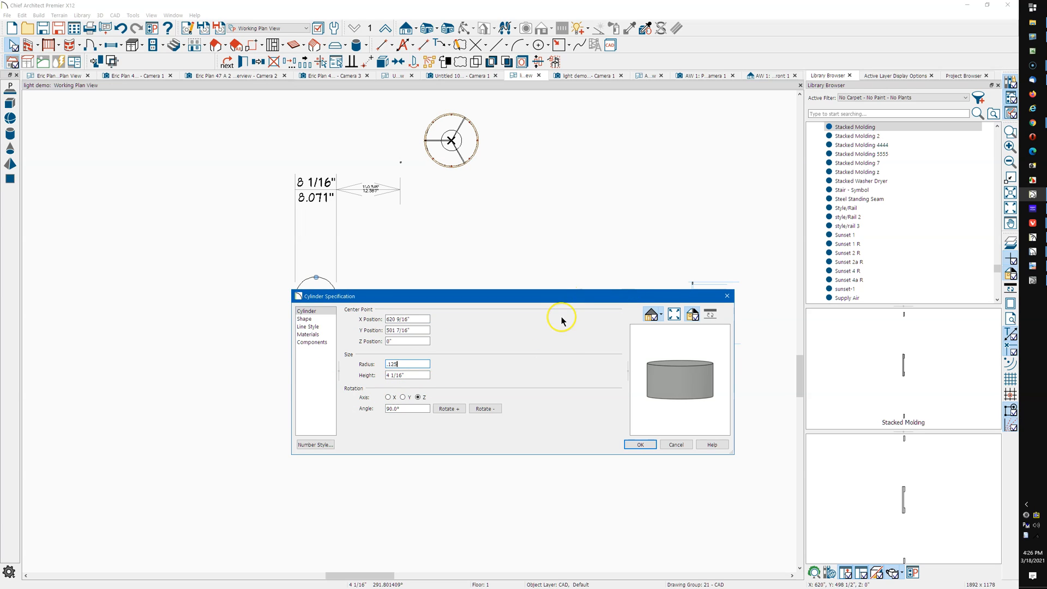
left_click(410, 375)
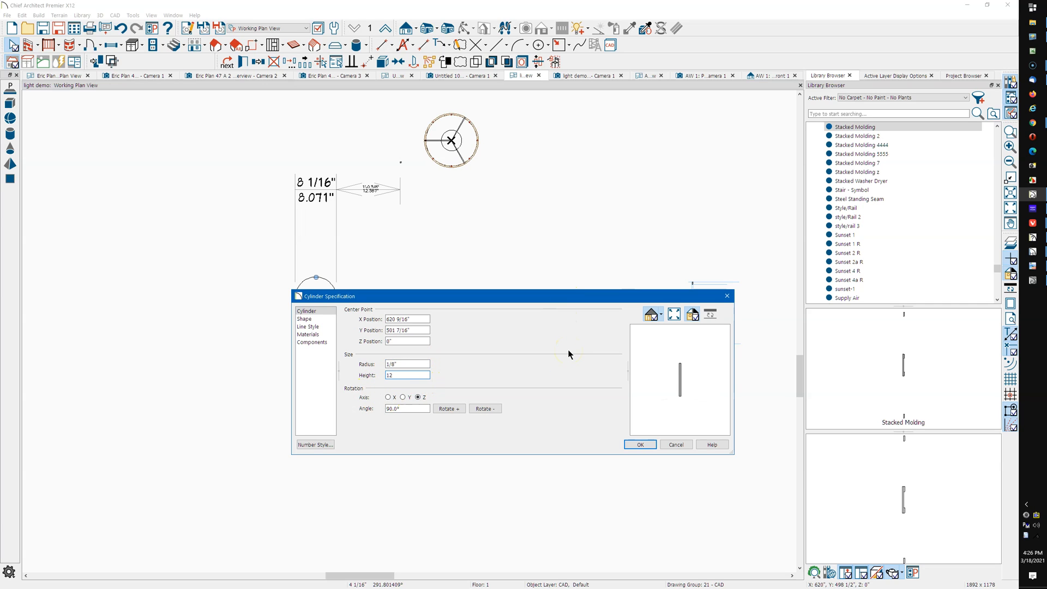
left_click(640, 444)
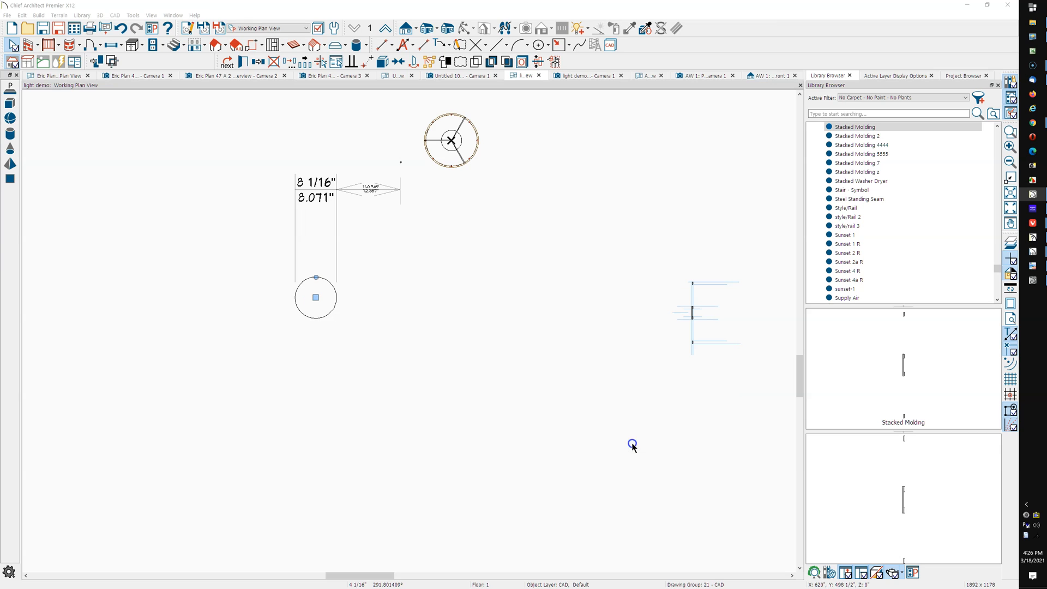
Draw a sphere with a radius of about 1/16" beside the resized cylinder
scroll(292, 268, "up", 5)
scroll(343, 269, "up", 6)
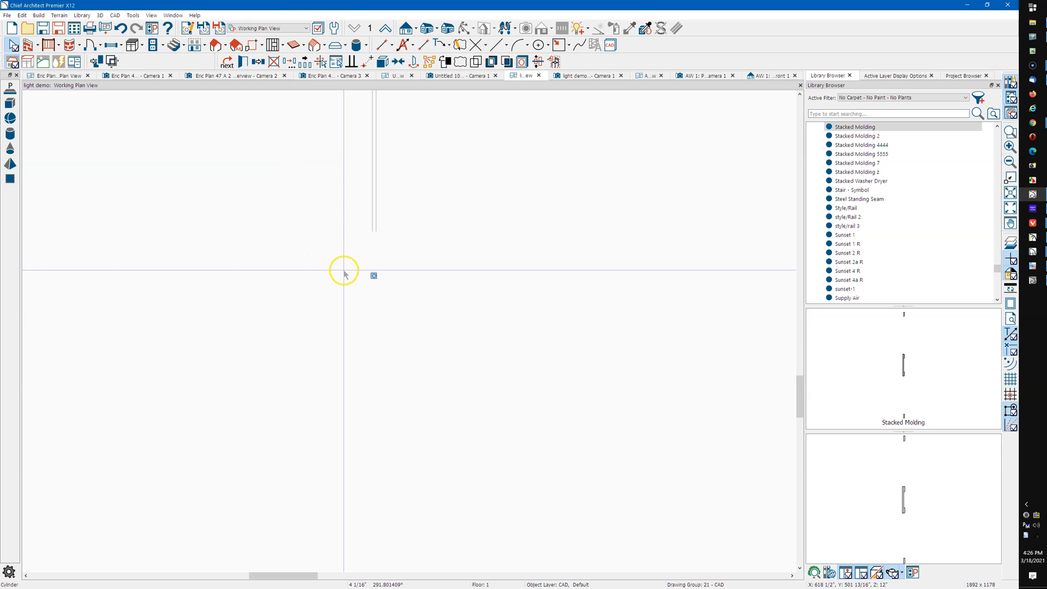
scroll(436, 280, "up", 4)
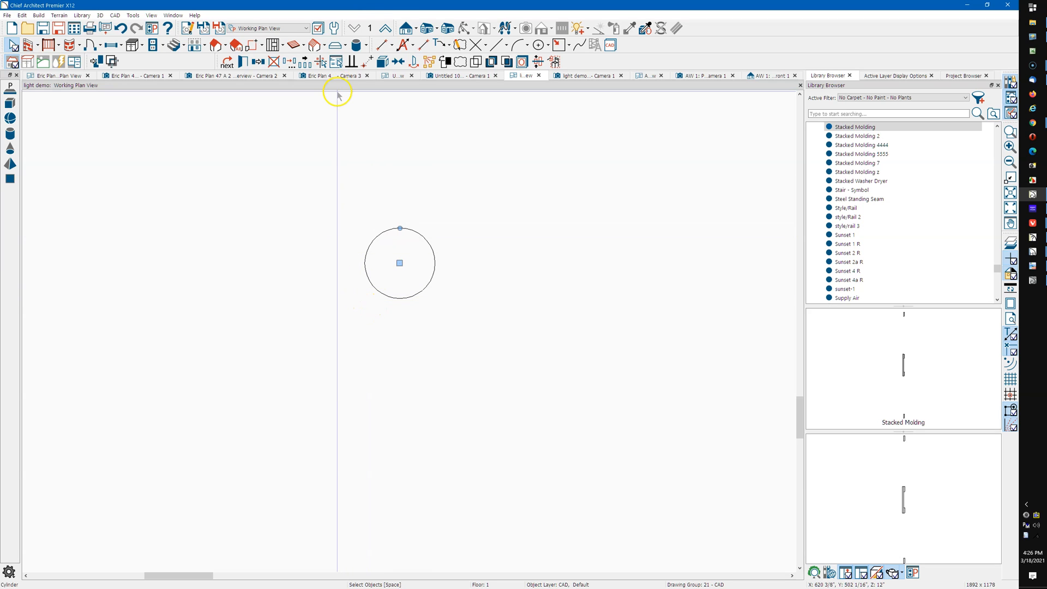
left_click(367, 47)
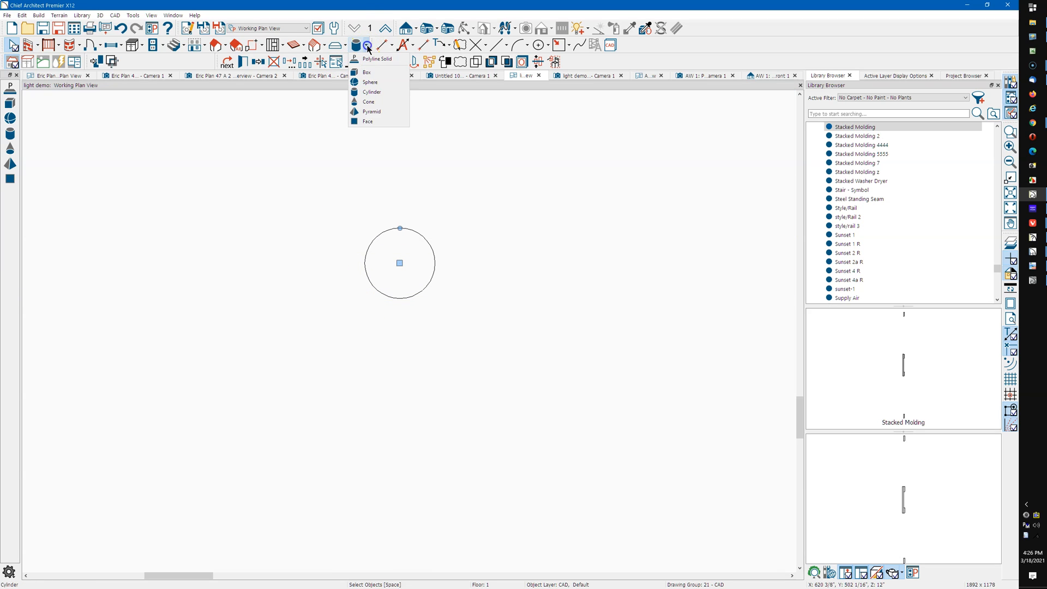
left_click(373, 94)
left_click(373, 87)
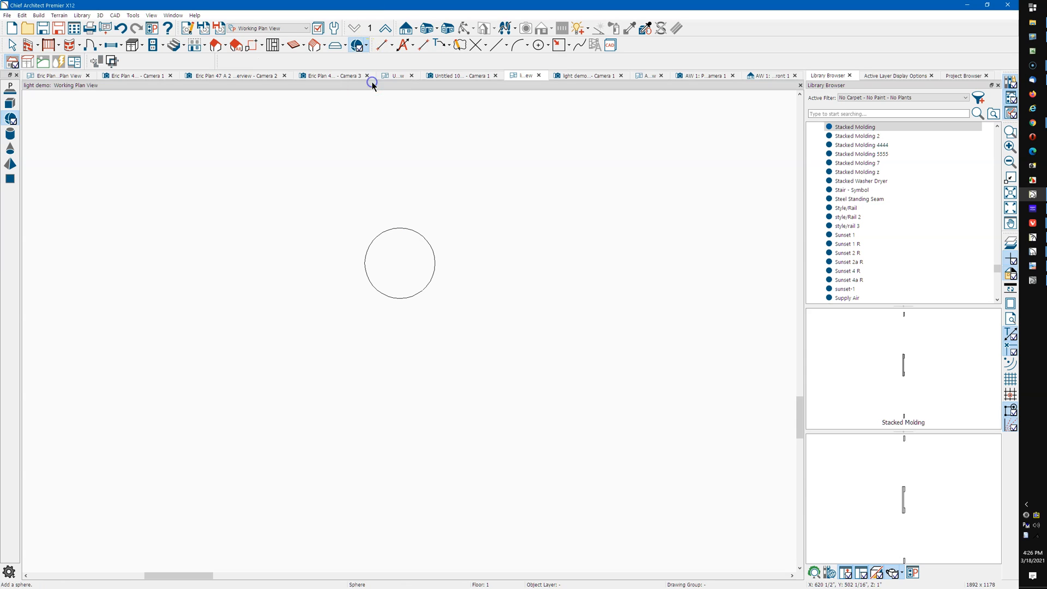
left_click_drag(559, 257, 580, 279)
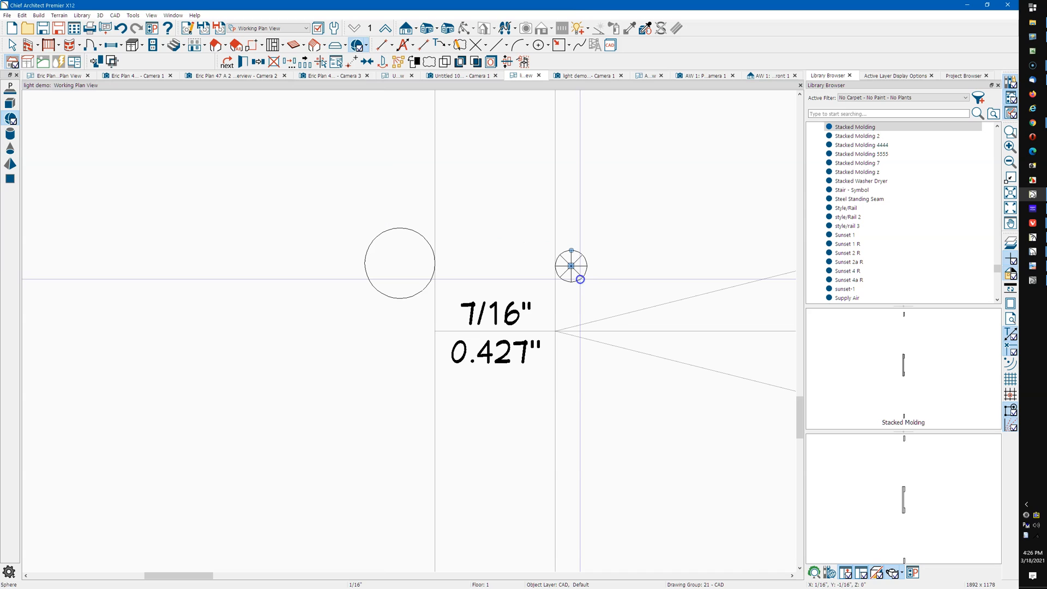
Set the sphere's radius to .125"
double_click(580, 279)
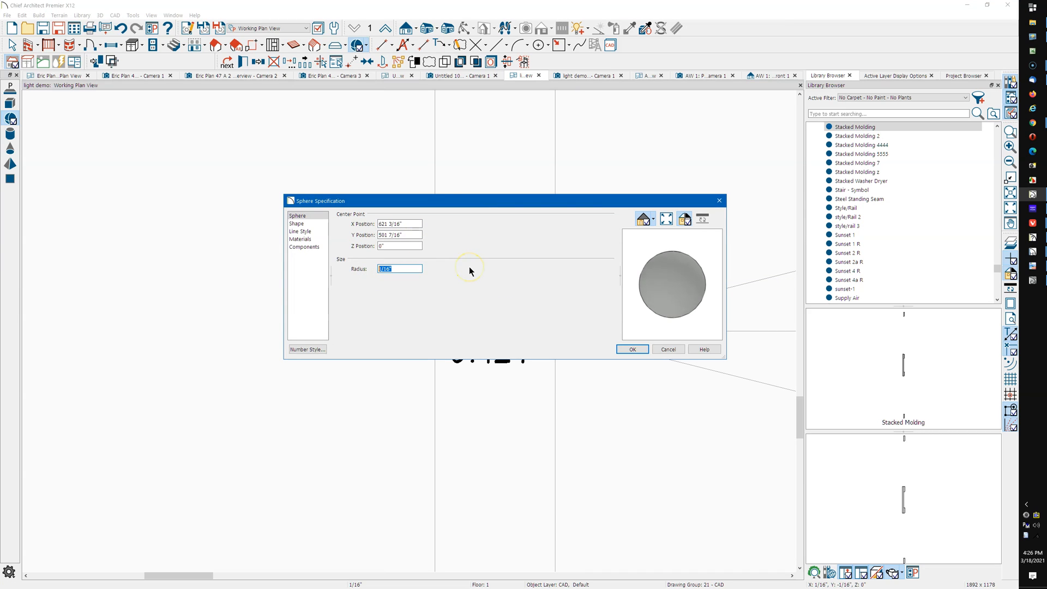
type(".125")
key("Return")
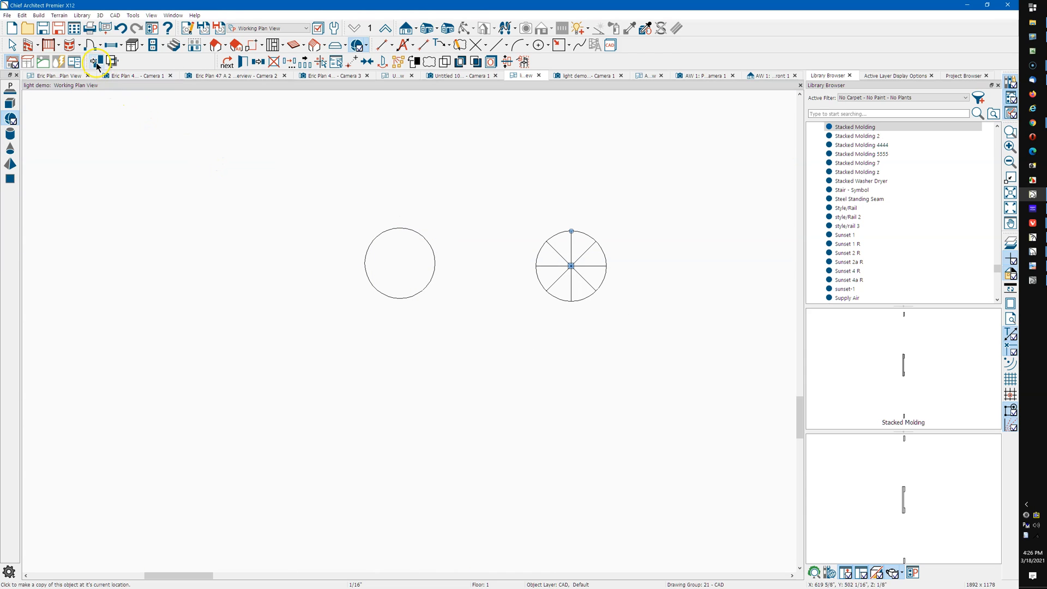
Place a copy of the sphere directly below the original and deselect it
left_click(569, 266)
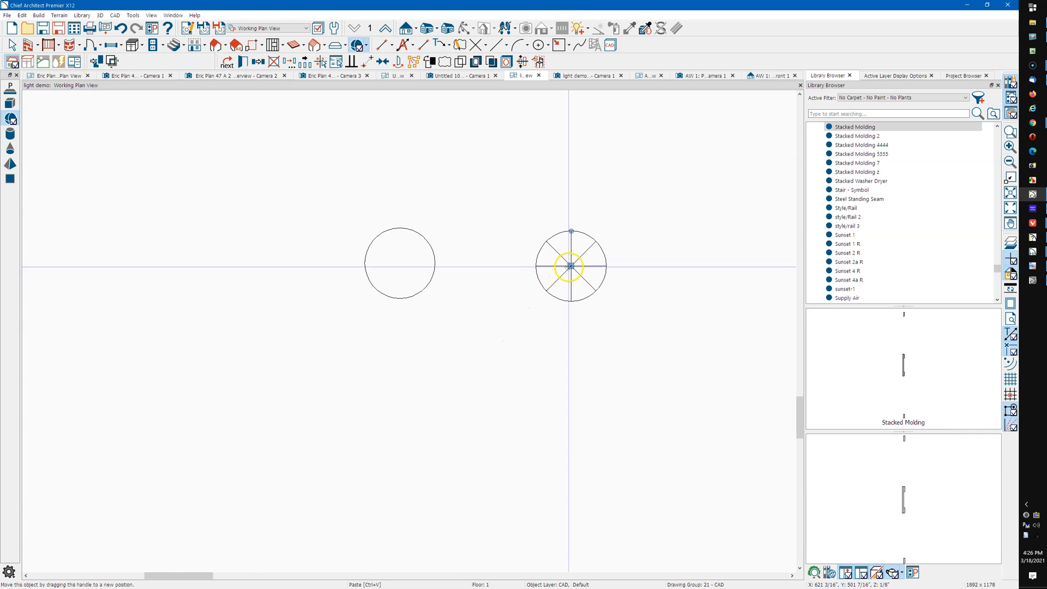
left_click_drag(571, 266, 546, 415)
left_click(333, 273)
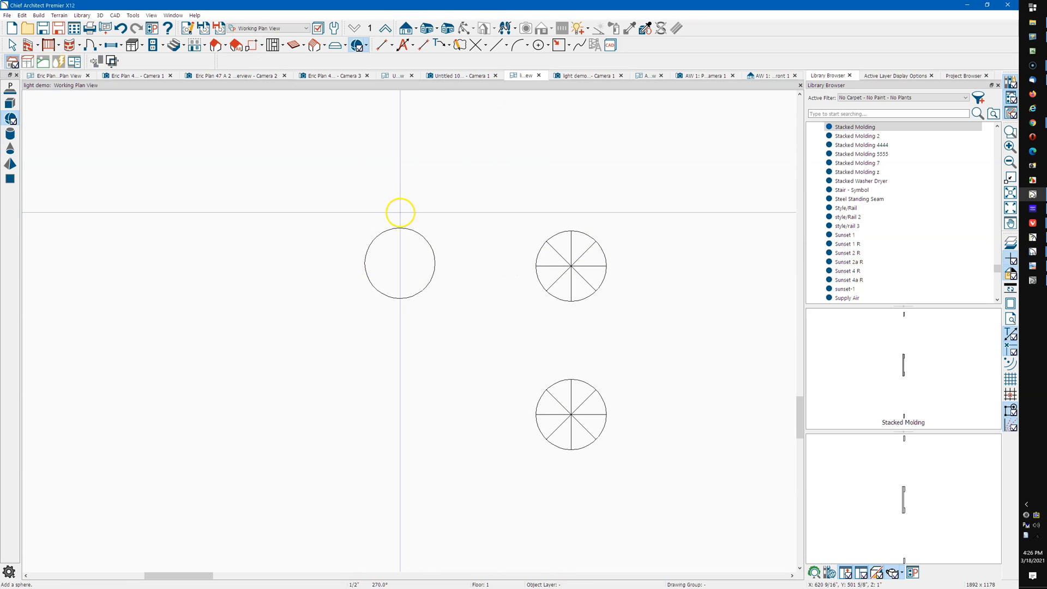
key("space")
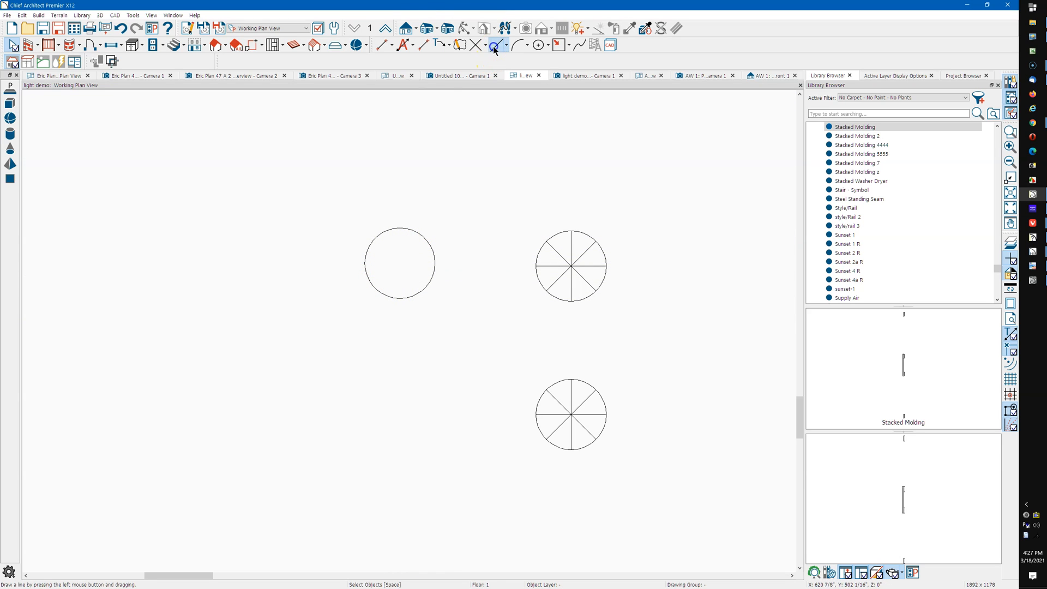
Draw a horizontal line across the full diameter of the cylinder
left_click(494, 48)
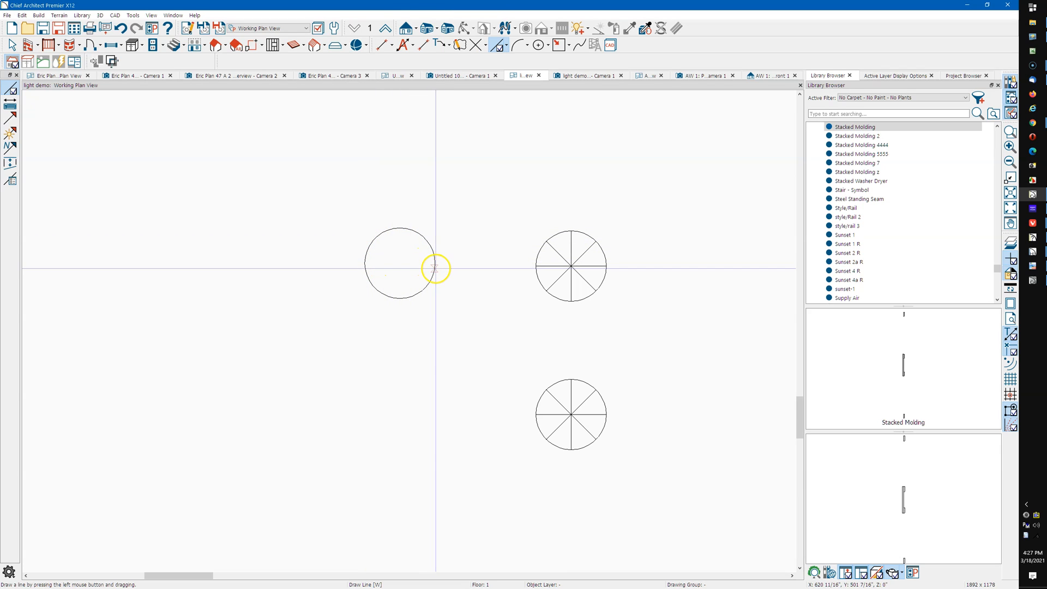
mouse_move(364, 263)
left_mouse_down()
mouse_move(466, 266)
mouse_move(433, 265)
left_mouse_up()
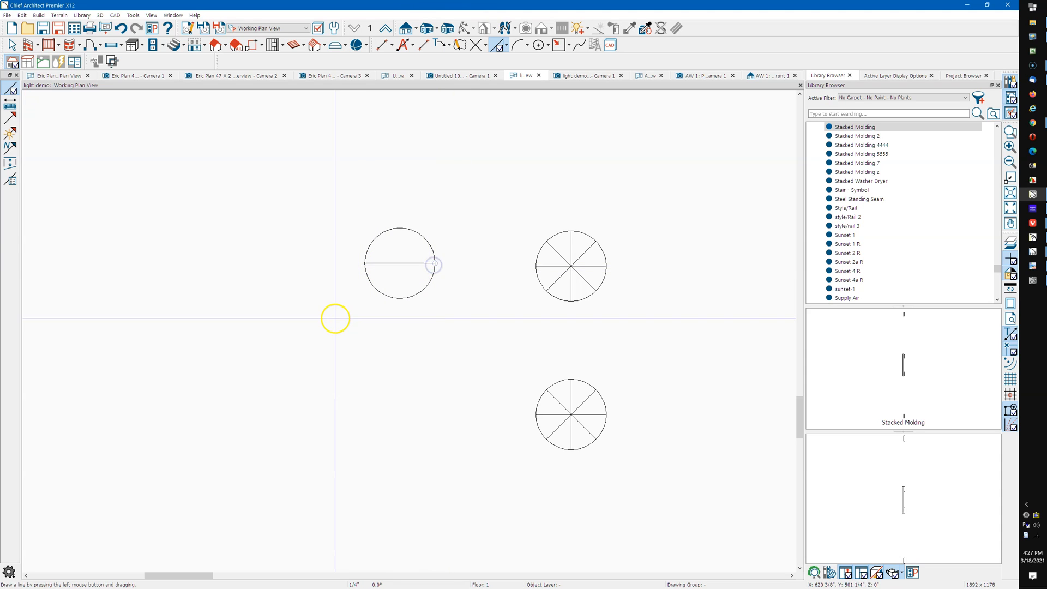
scroll(344, 217, "up", 2)
middle_click_drag(478, 263, 451, 260)
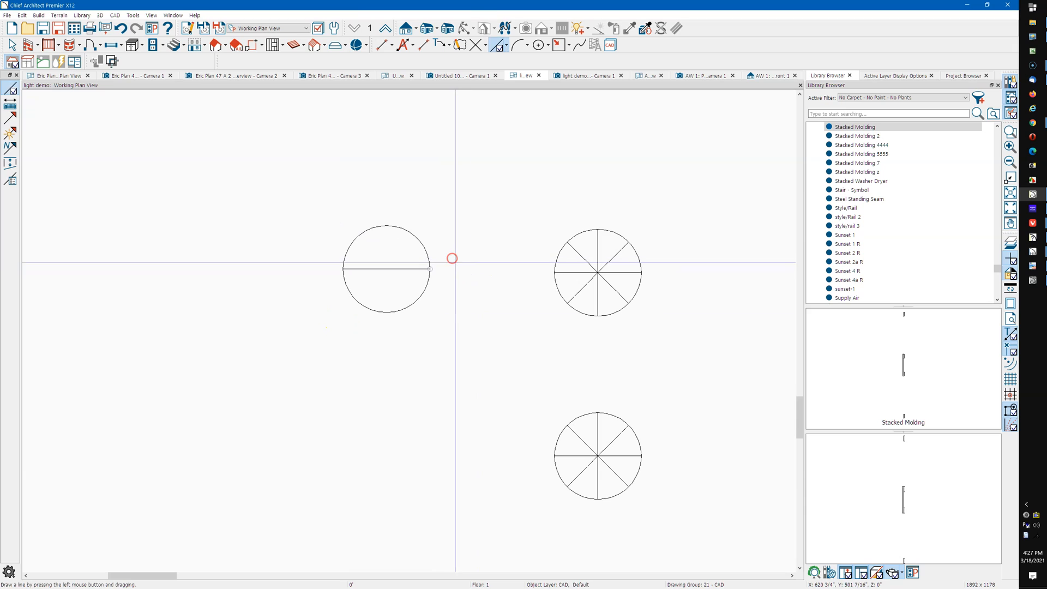
Center the upper sphere on the cylinder in both directions with the Center Object tool
left_click(582, 279)
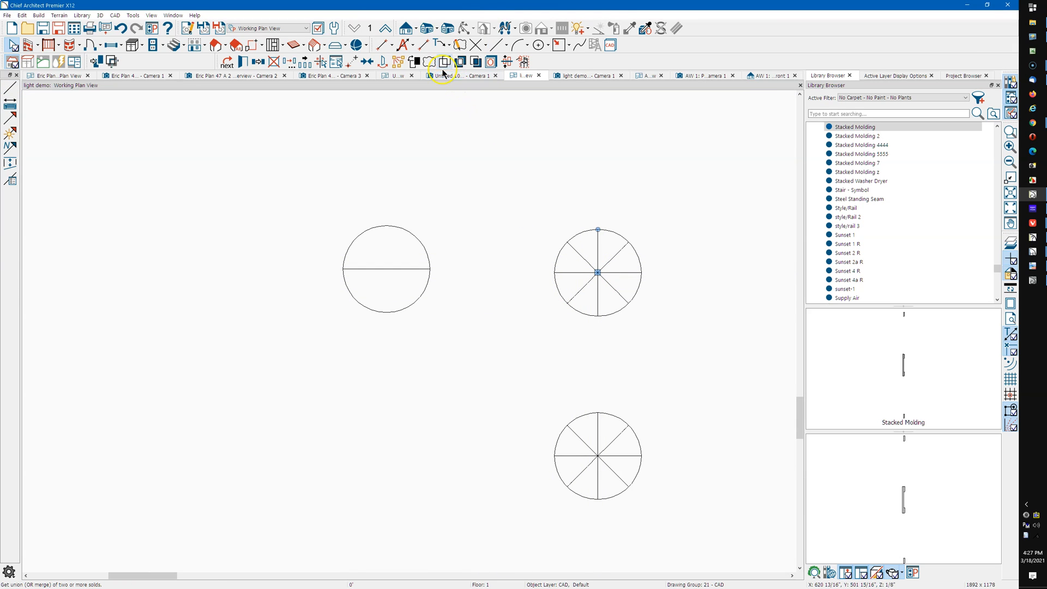
left_click(367, 63)
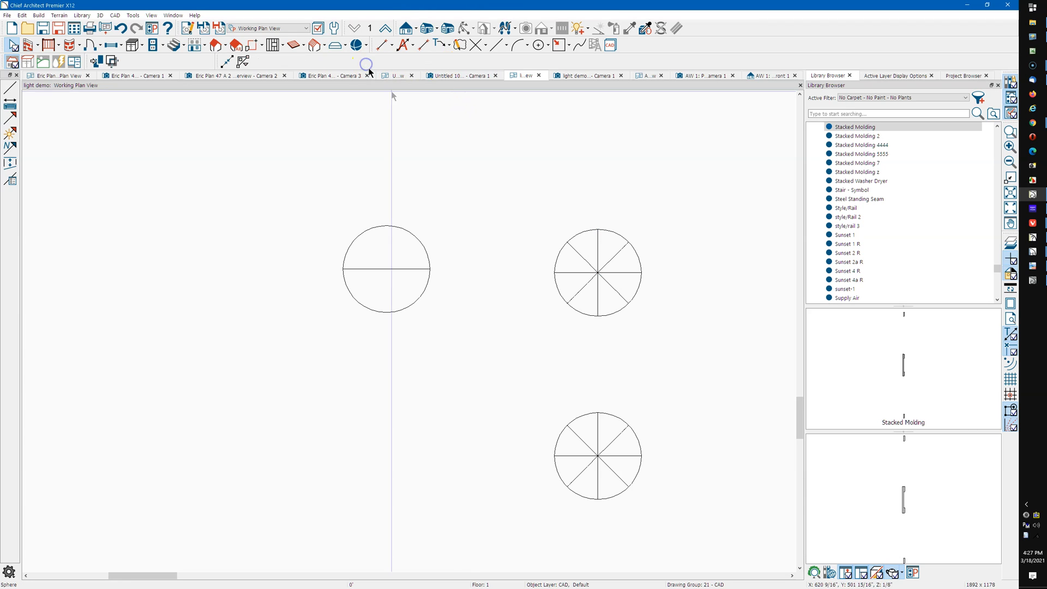
left_click(421, 268)
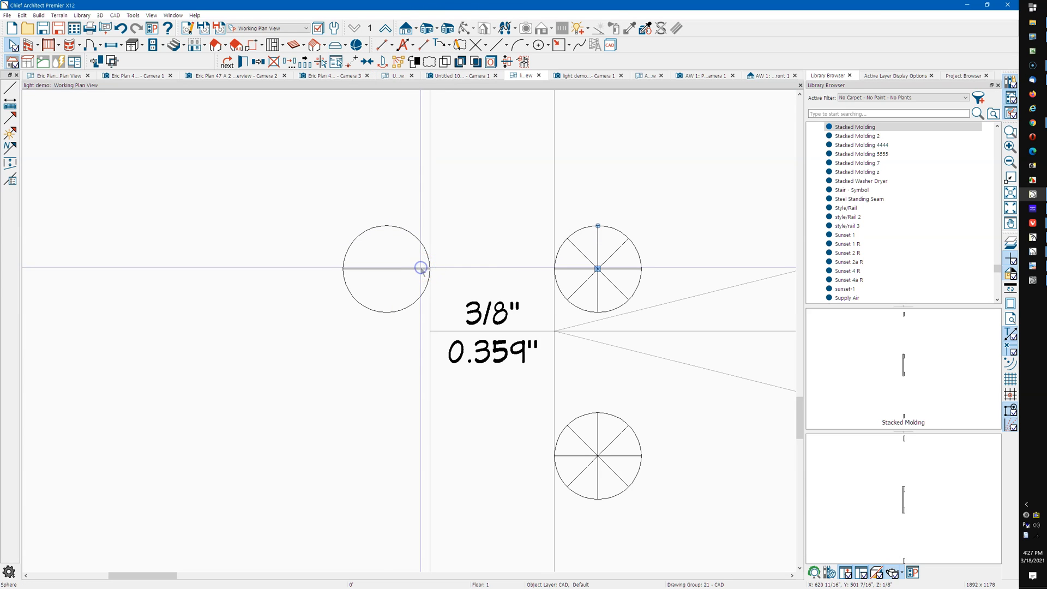
left_click(367, 63)
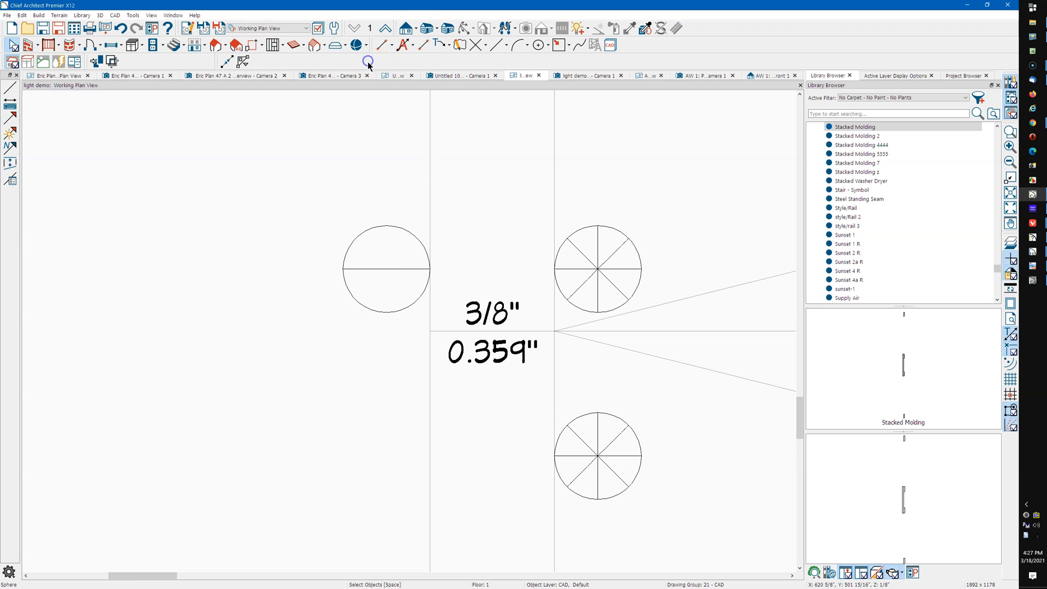
left_click(382, 260)
Change the remaining sphere's Z position to raise it to the top end of the cylinder
scroll(417, 219, "down", 1)
left_click(584, 453)
left_click(584, 453)
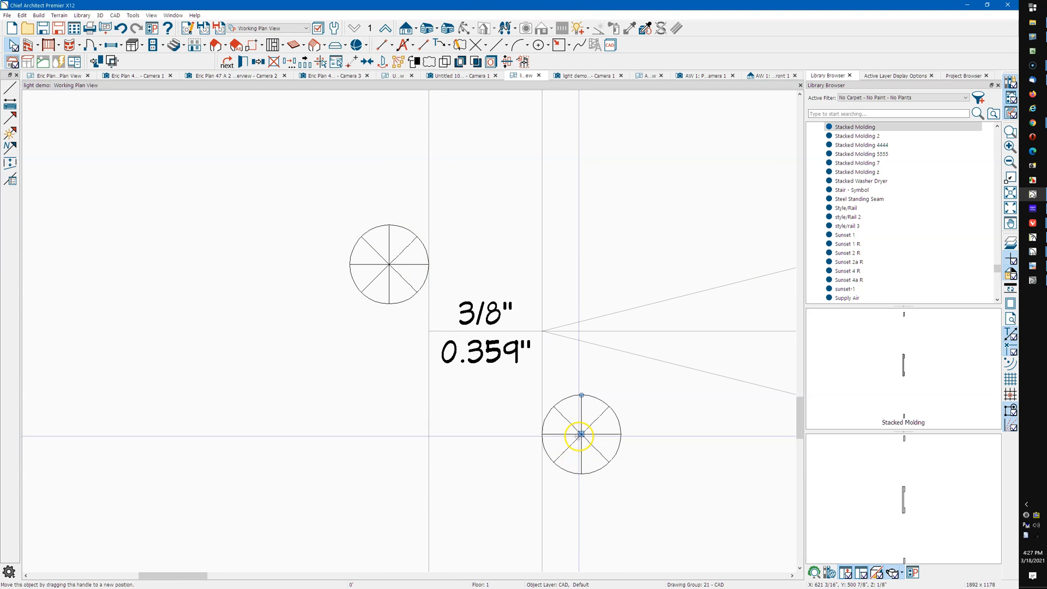
double_click(579, 436)
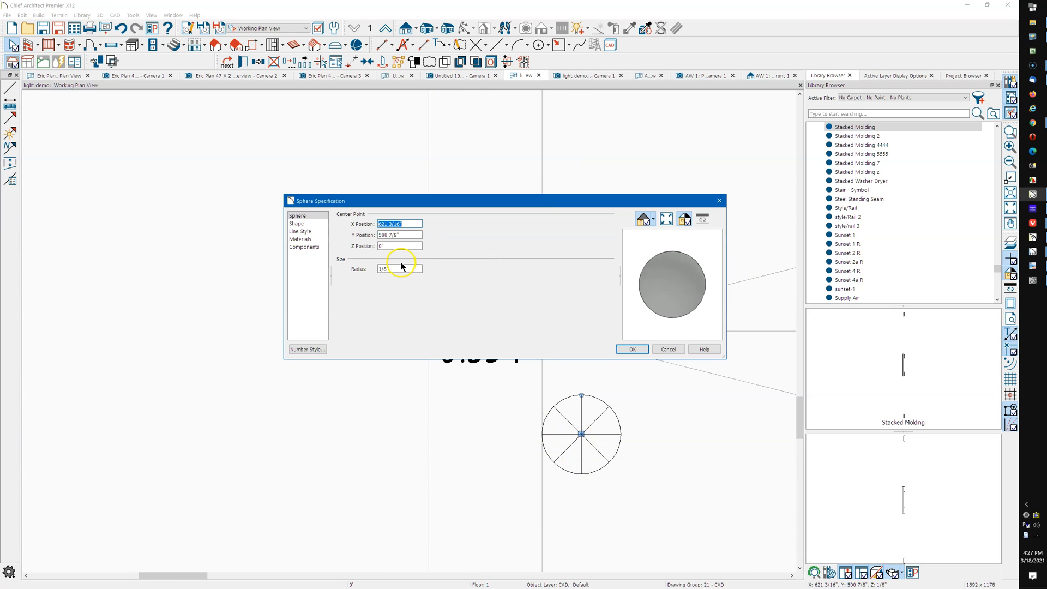
double_click(399, 246)
left_click(621, 350)
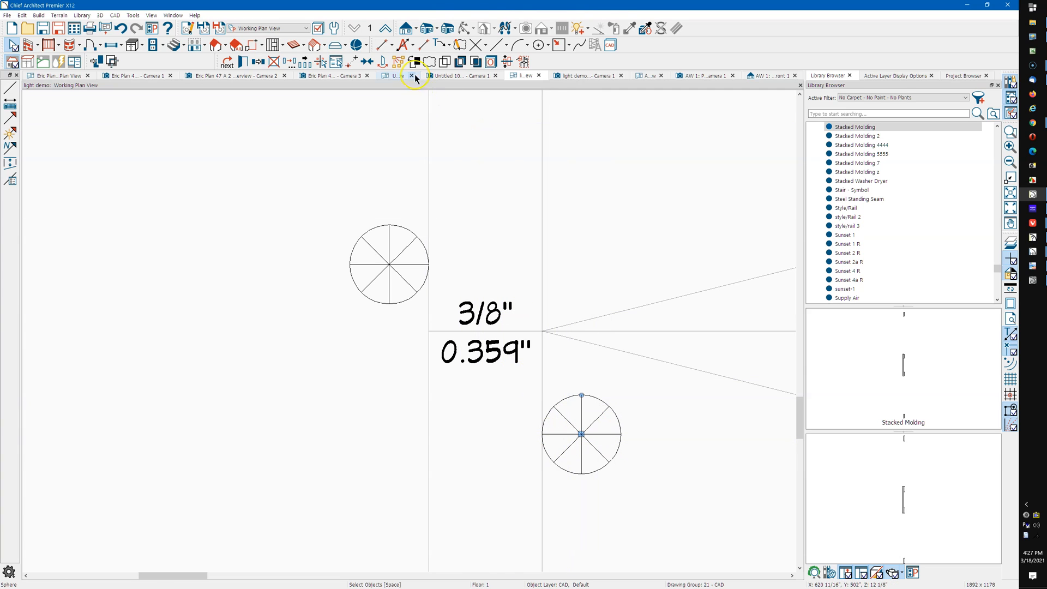
Center the raised sphere on the cylinder in both directions with the Center Object tool
left_click(367, 62)
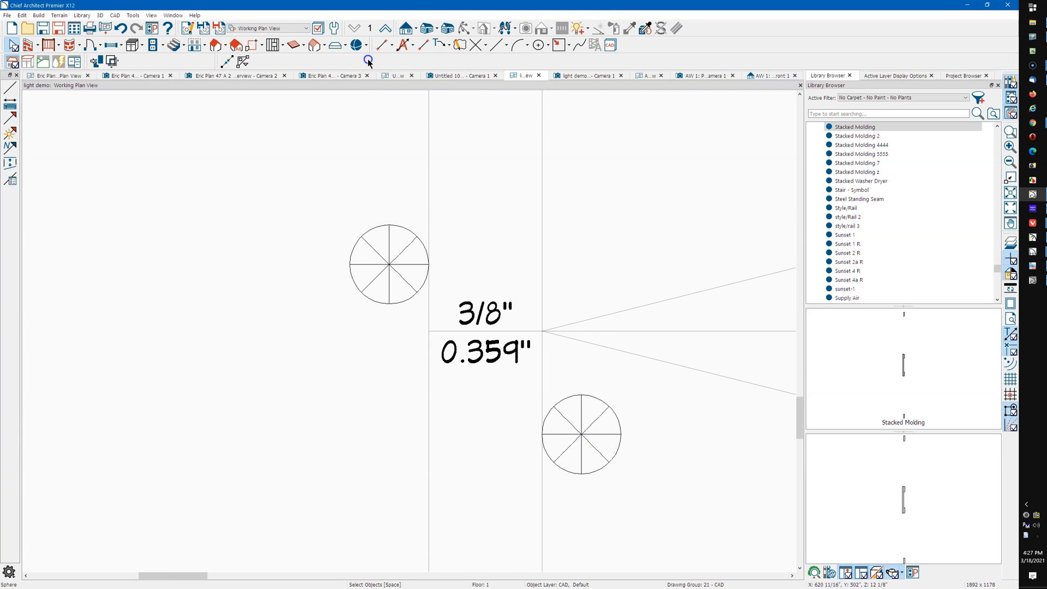
left_click(403, 266)
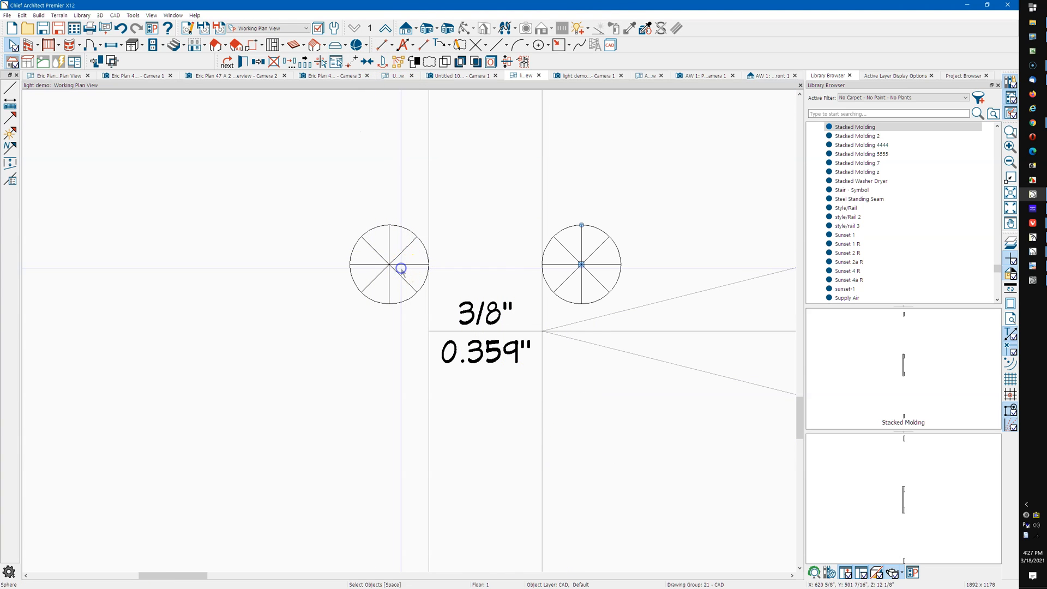
left_click(367, 65)
left_click(389, 240)
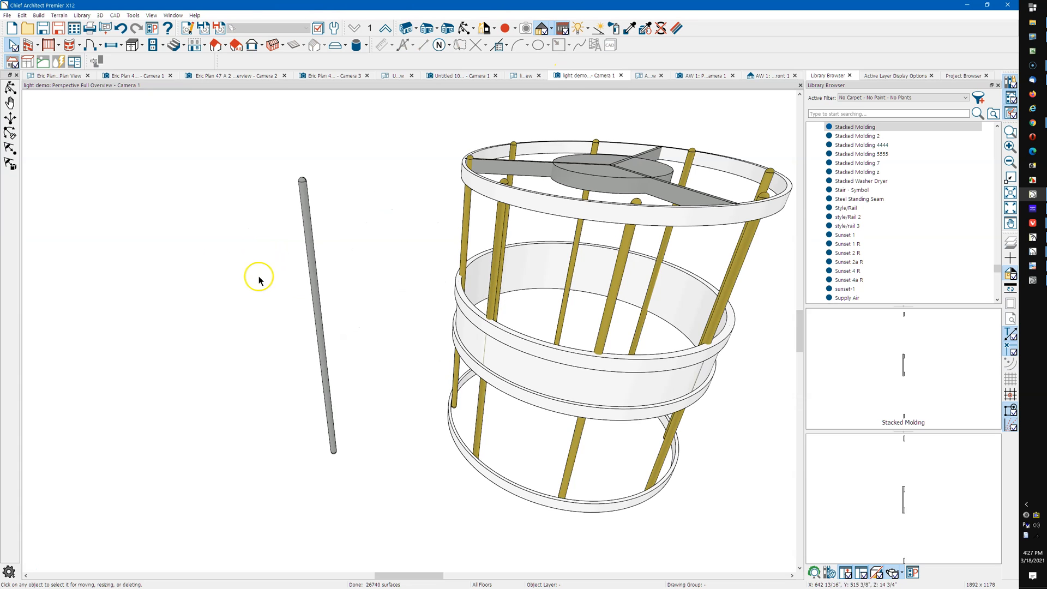
Union the sphere at the new rod's top end with its cylinder in the 3D camera view
middle_click_drag(413, 267, 514, 243)
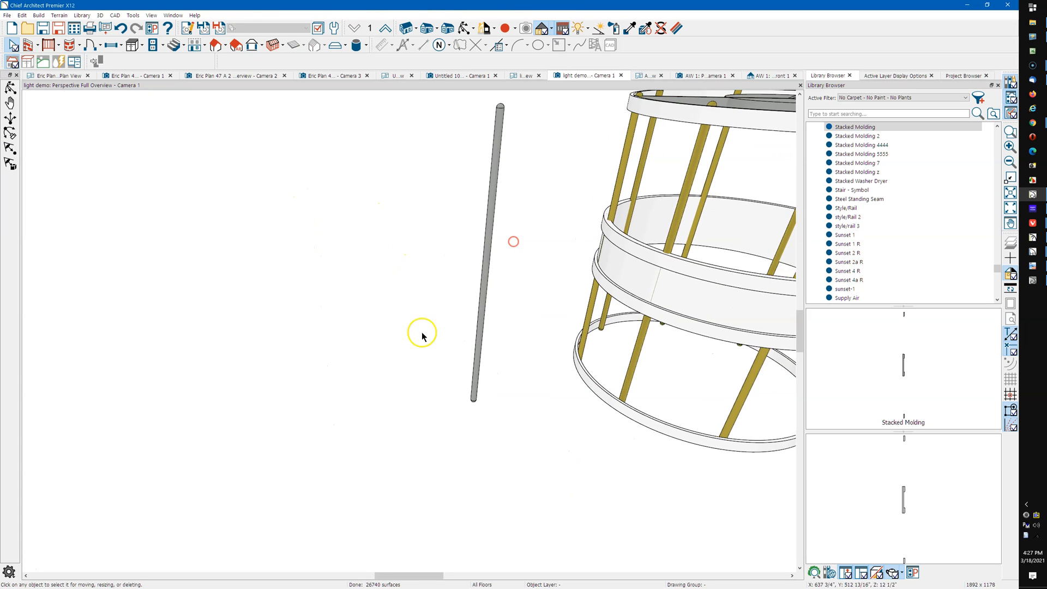
scroll(401, 349, "down", 3)
scroll(498, 373, "down", 1)
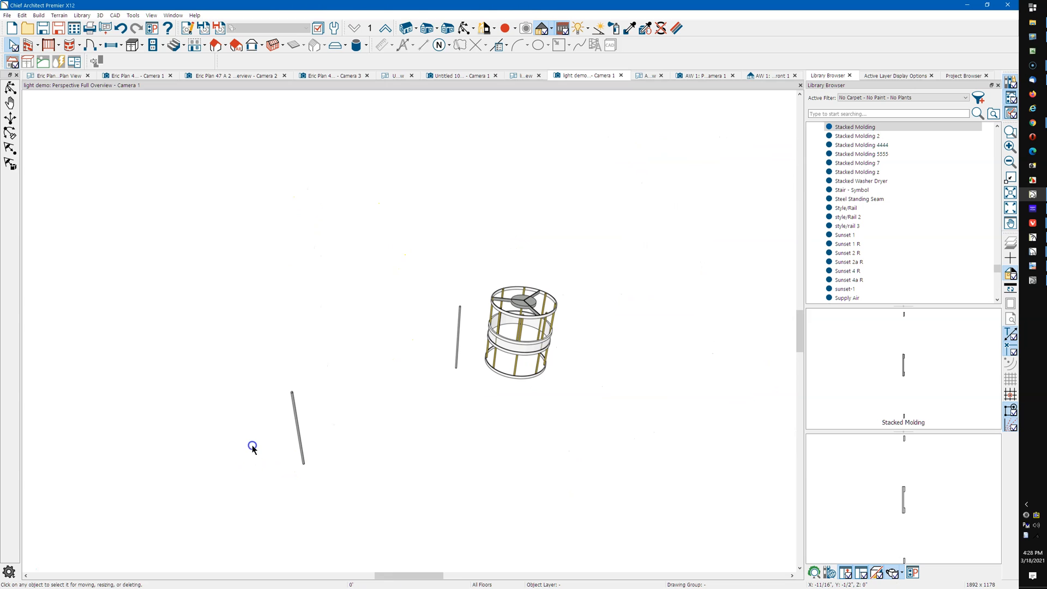
left_click(465, 28)
left_click_drag(378, 325, 314, 353)
left_click_drag(381, 310, 435, 256)
scroll(396, 159, "up", 2)
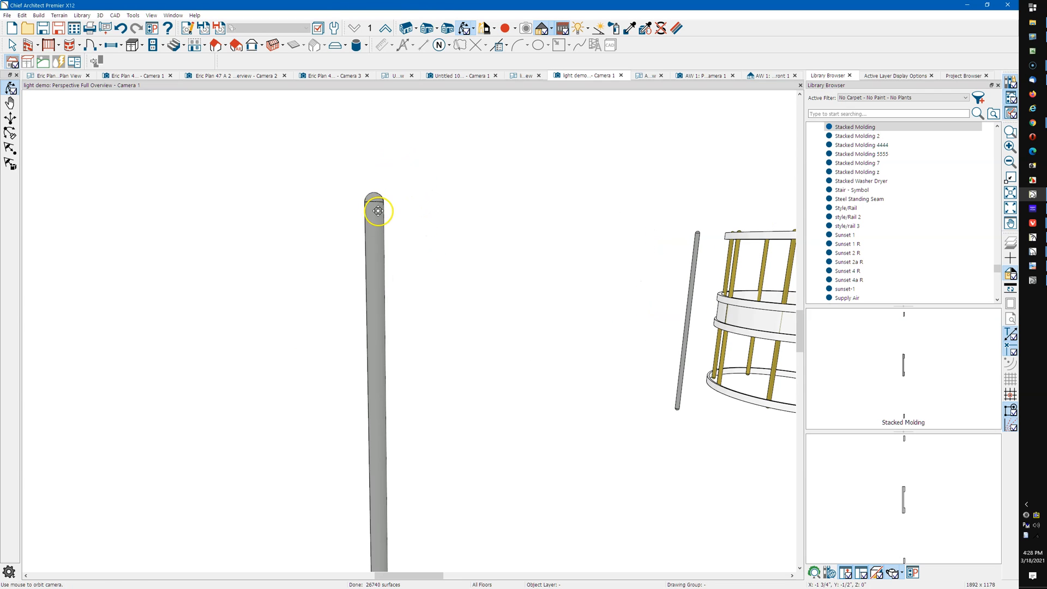
key("space")
left_click(373, 206)
left_click(381, 201)
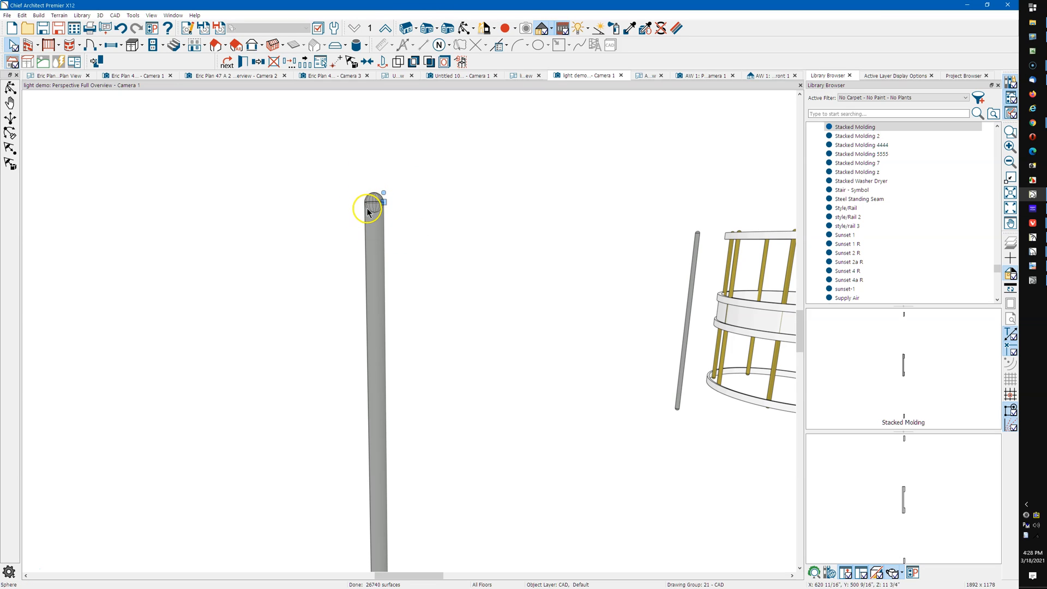
left_click(371, 248, "shift")
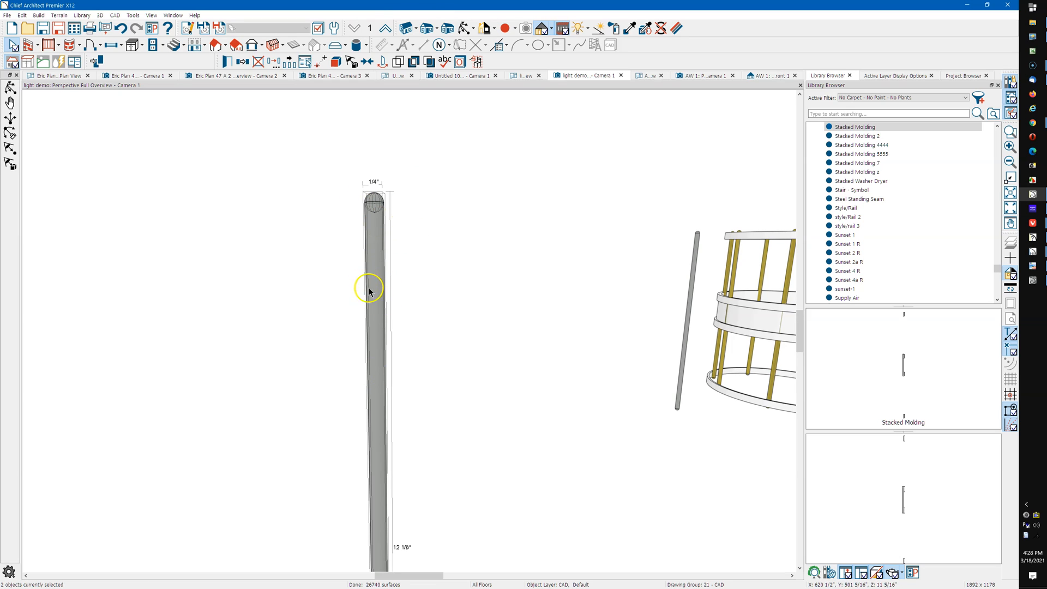
left_click(400, 65)
Union the sphere at the rod's bottom end with the rod and deselect the merged solid
scroll(390, 180, "down", 2)
scroll(368, 302, "up", 1)
scroll(368, 302, "up", 3)
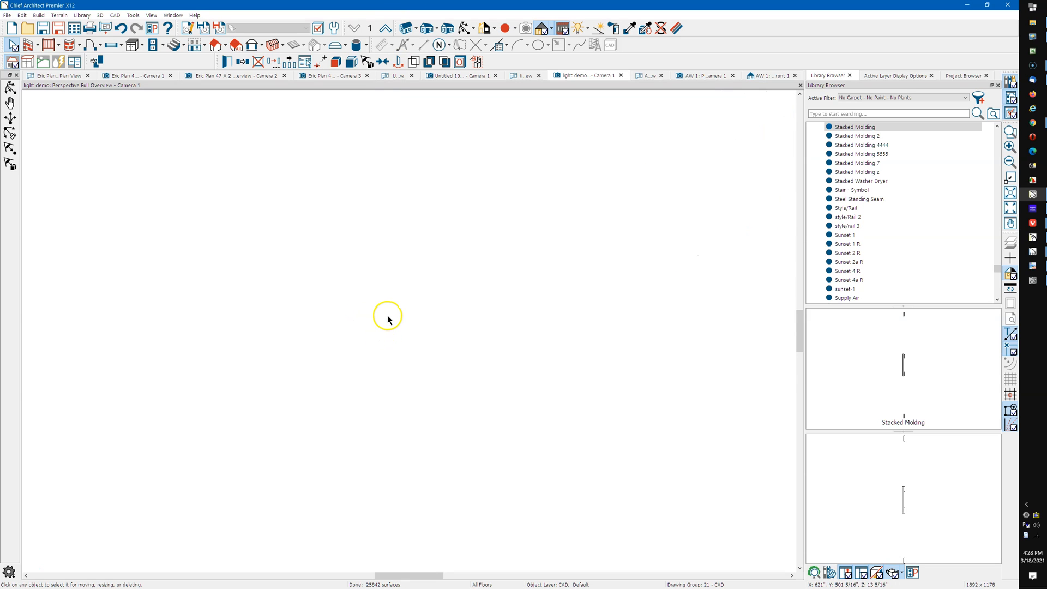
left_click(387, 262)
left_click(394, 282)
left_click(401, 158, "shift")
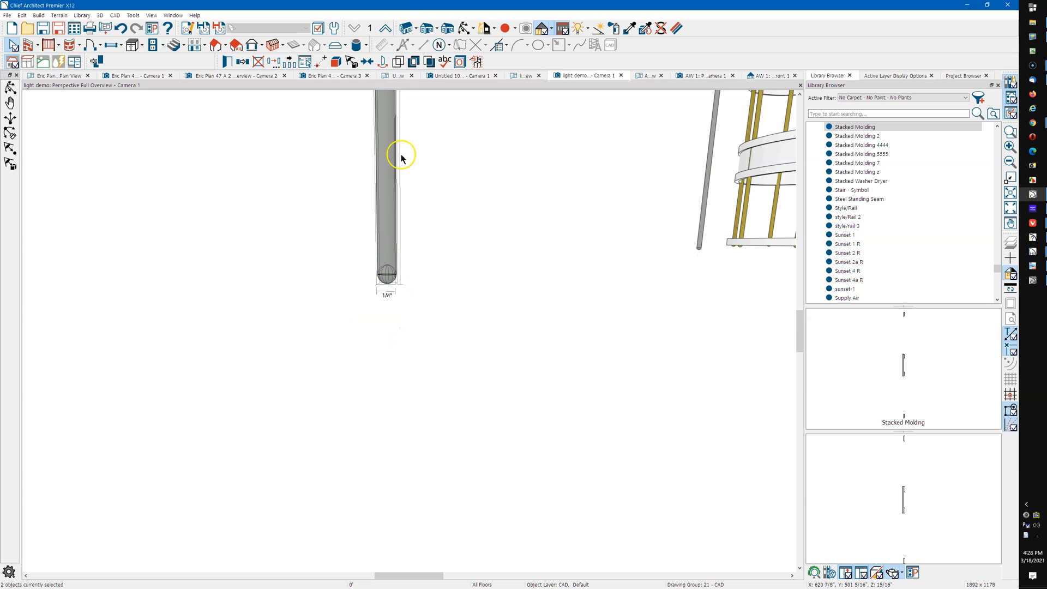
left_click(398, 61)
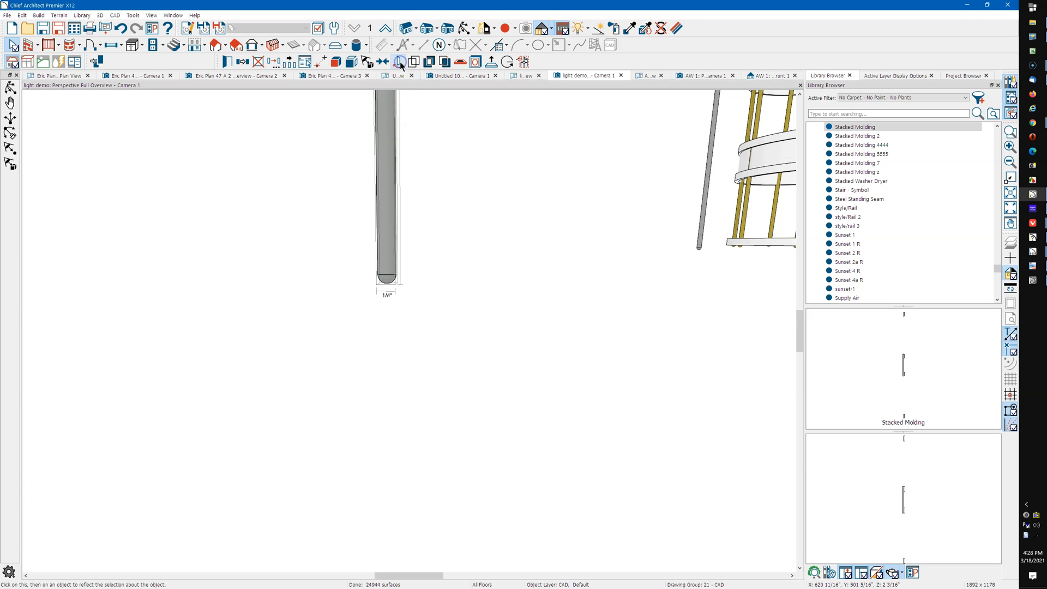
scroll(382, 359, "down", 5)
left_click(376, 357)
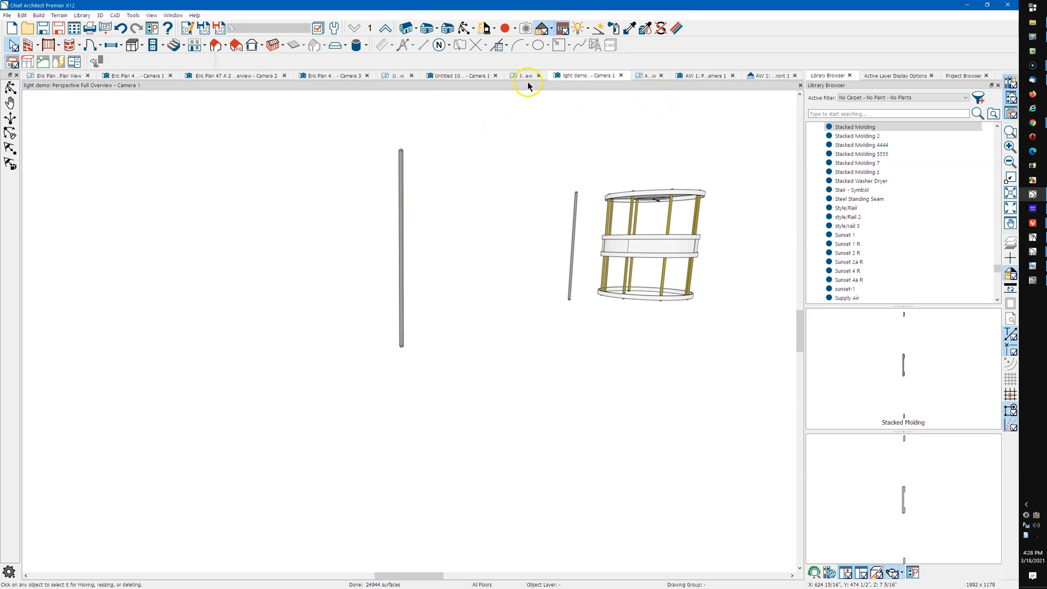
Convert the merged rod into a Geometric Shapes symbol named Rod - 12"x1/4" and add it to the library
left_click(401, 172)
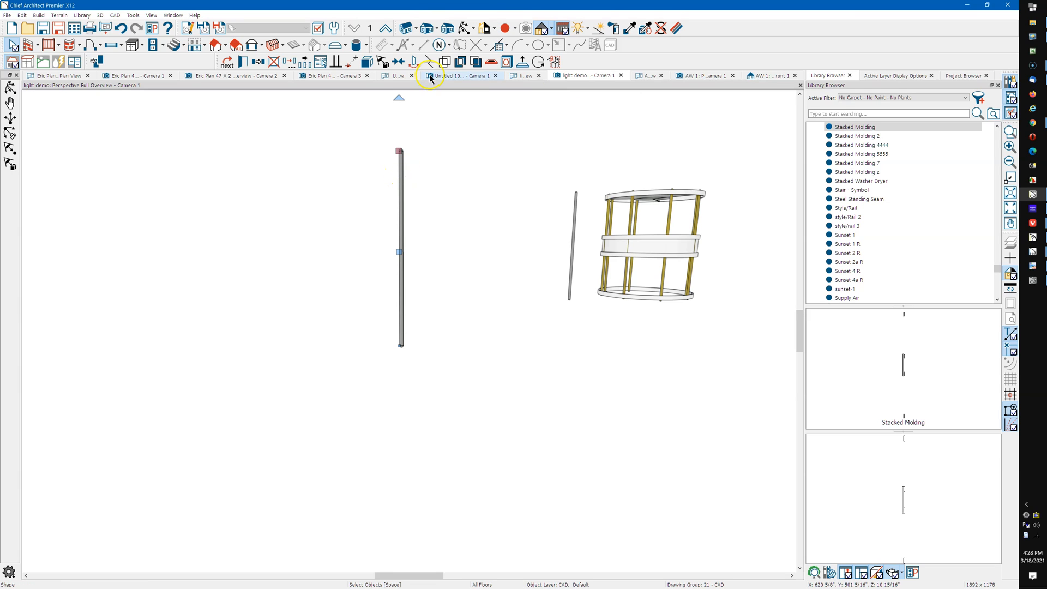
left_click(458, 188)
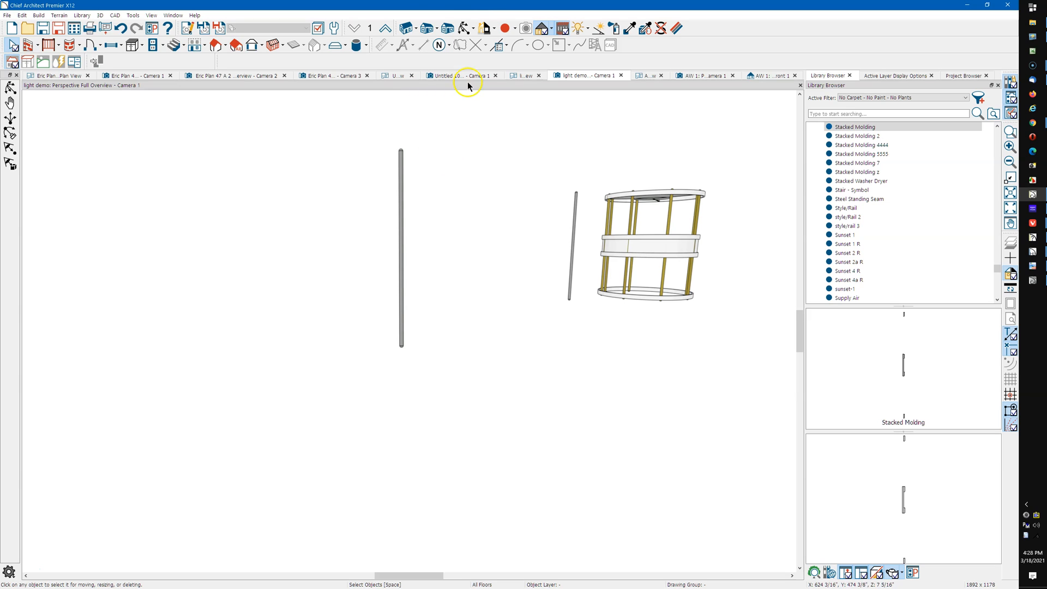
left_click(401, 158)
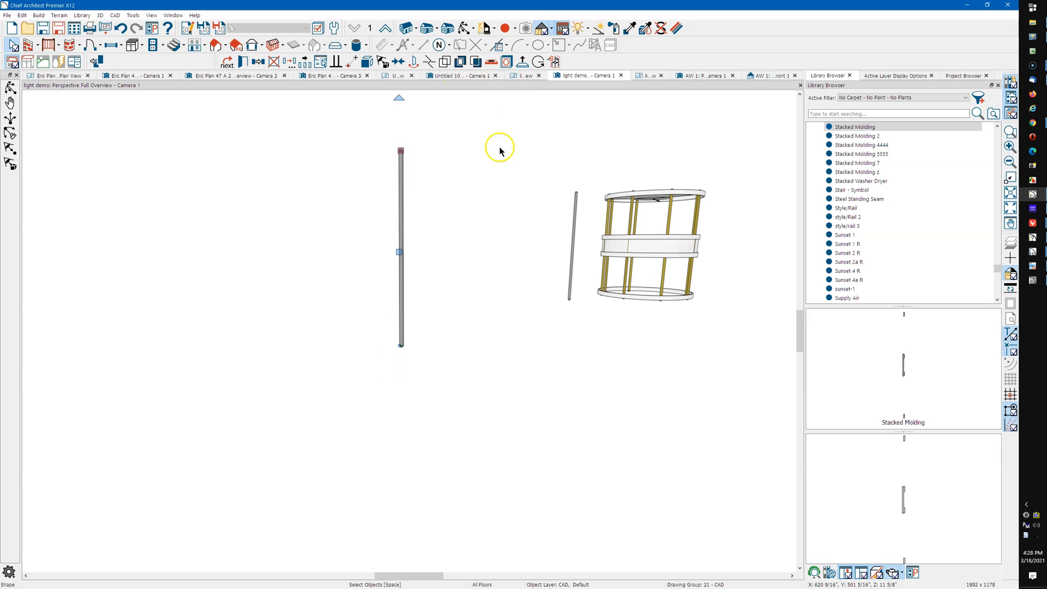
left_click(555, 61)
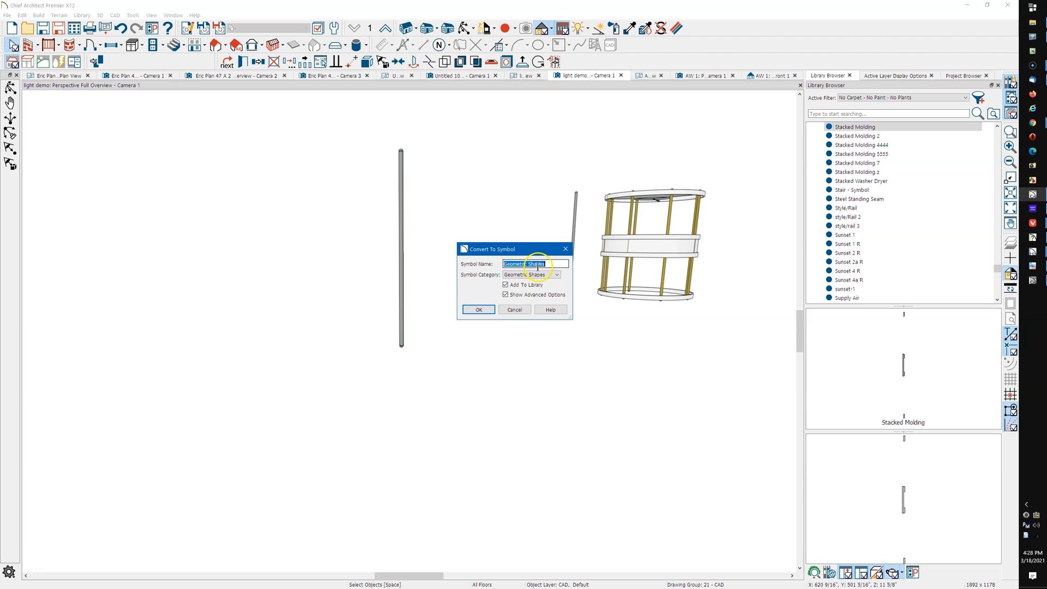
left_click_drag(551, 267, 483, 268)
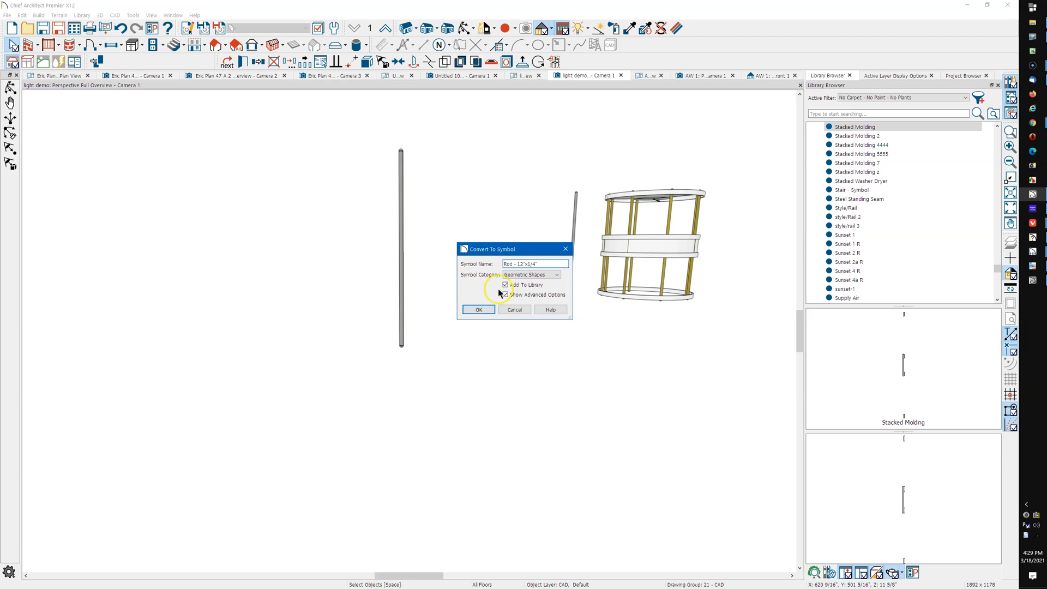
left_click(466, 308)
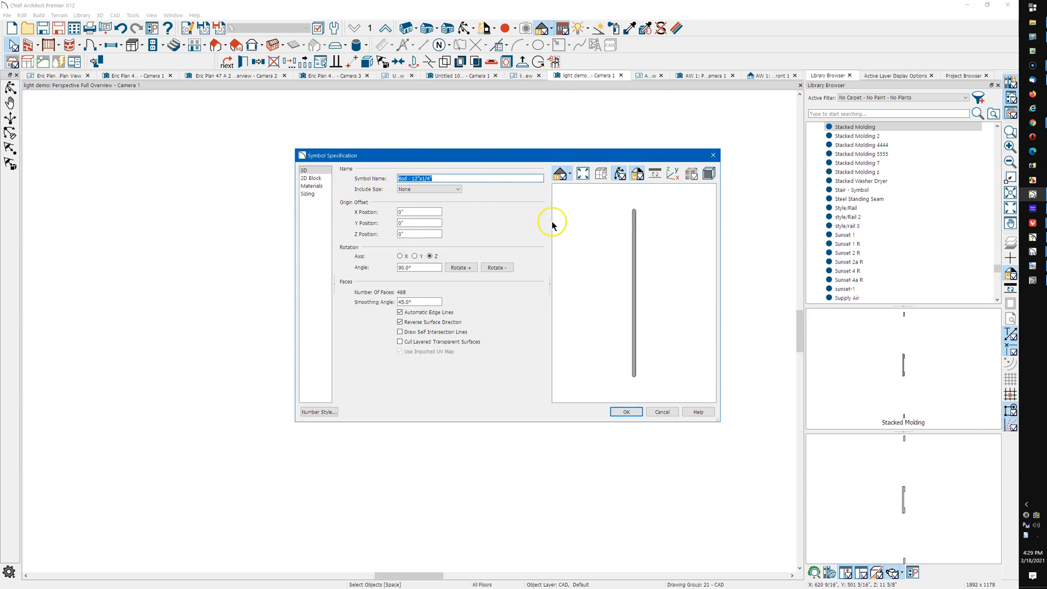
left_click(632, 412)
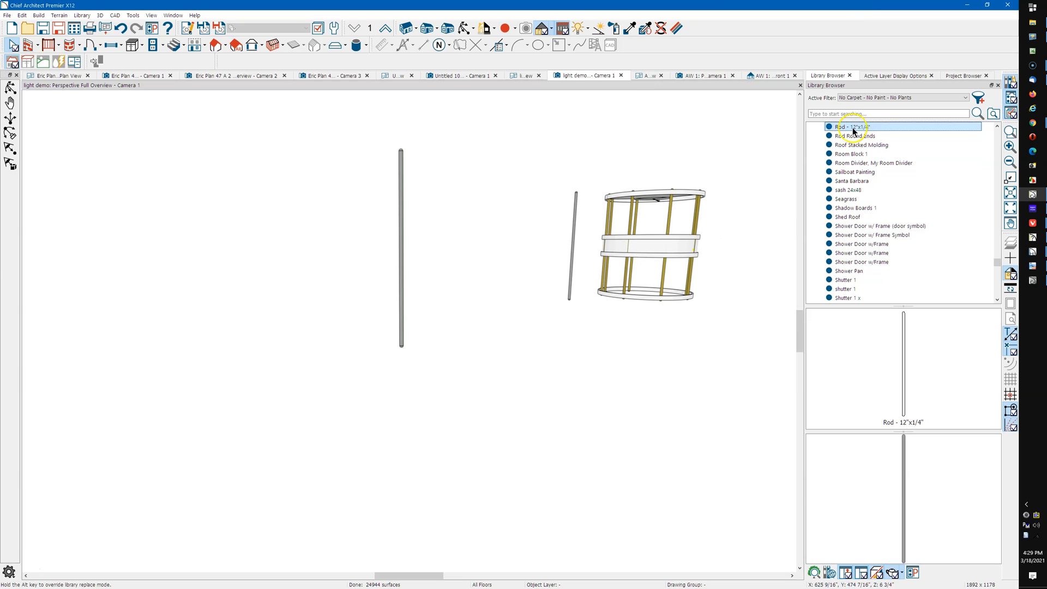
Draw a CAD circle with a radius of about 6 15/16" in the plan view's empty area above the molding profile lines
left_click(522, 77)
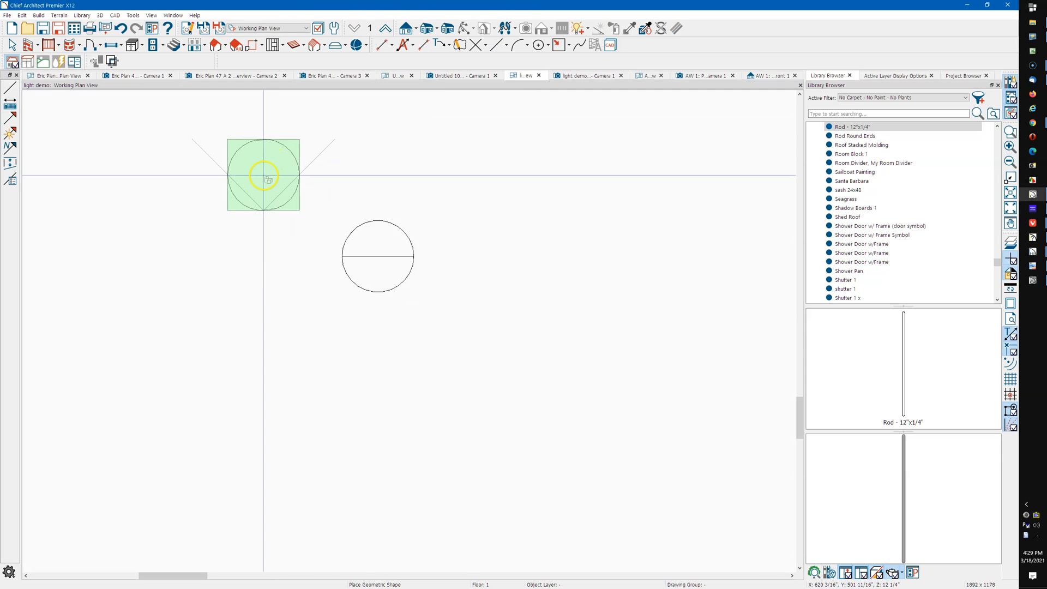
key("Escape")
scroll(201, 292, "down", 5)
scroll(188, 270, "down", 2)
scroll(286, 327, "down", 3)
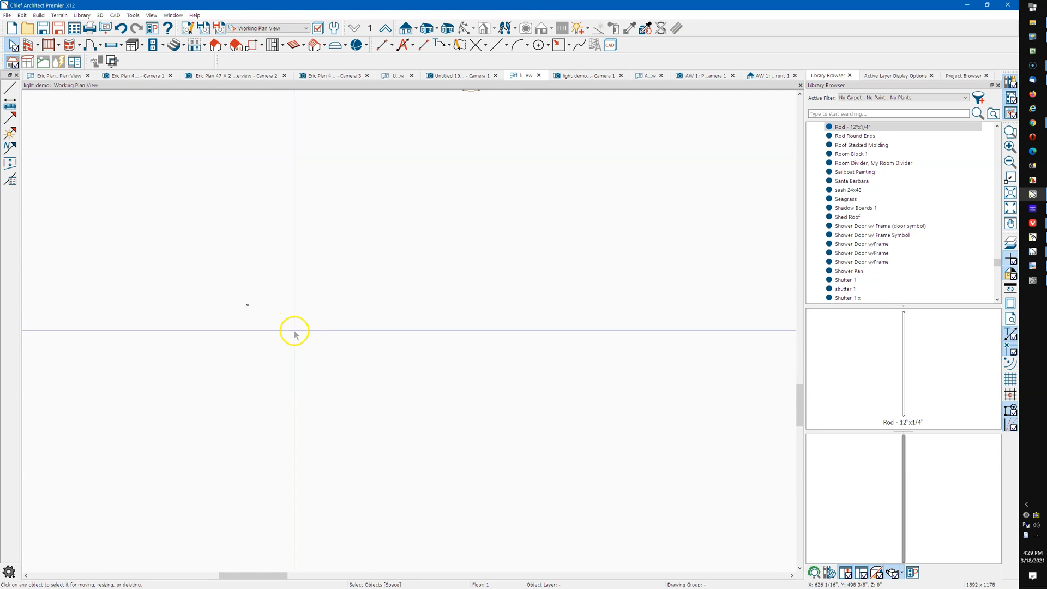
scroll(294, 332, "down", 4)
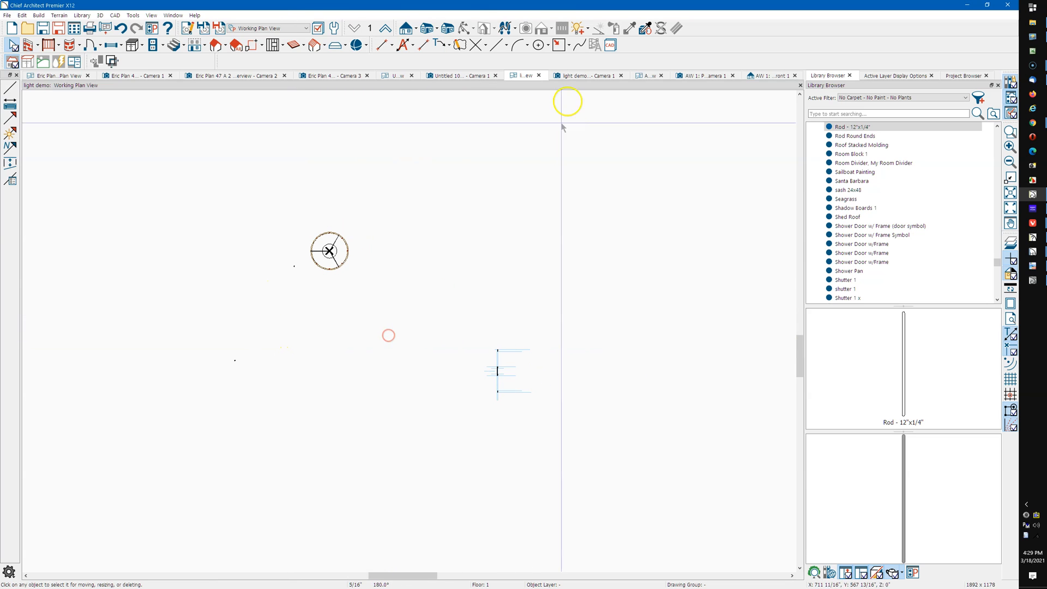
left_click(540, 45)
left_click_drag(508, 204, 528, 222)
Convert the circle into a Polyline Distribution Path on the default layer
key("space")
left_click(523, 223)
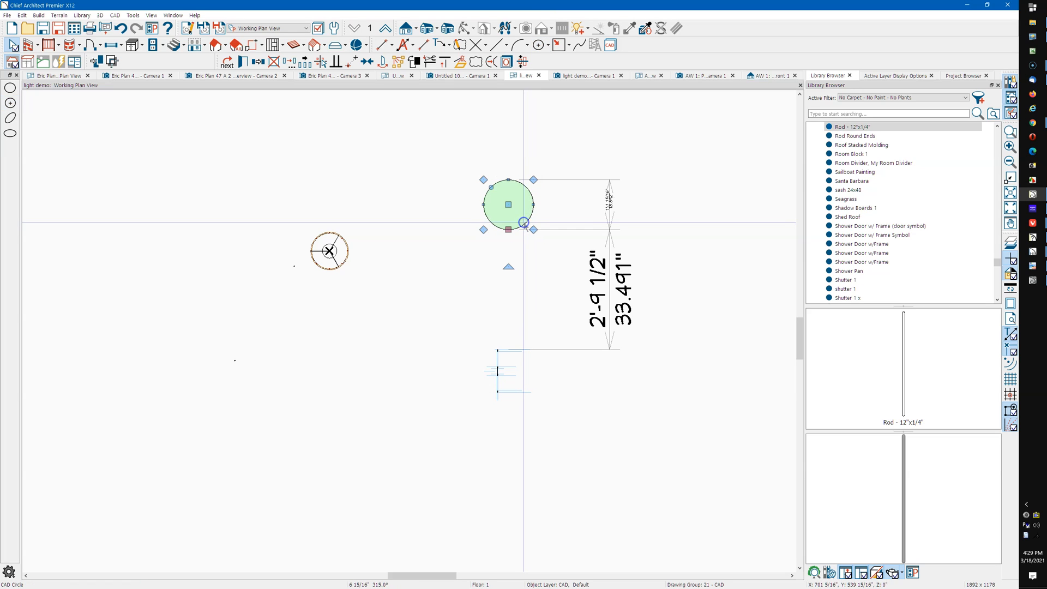
left_click(461, 62)
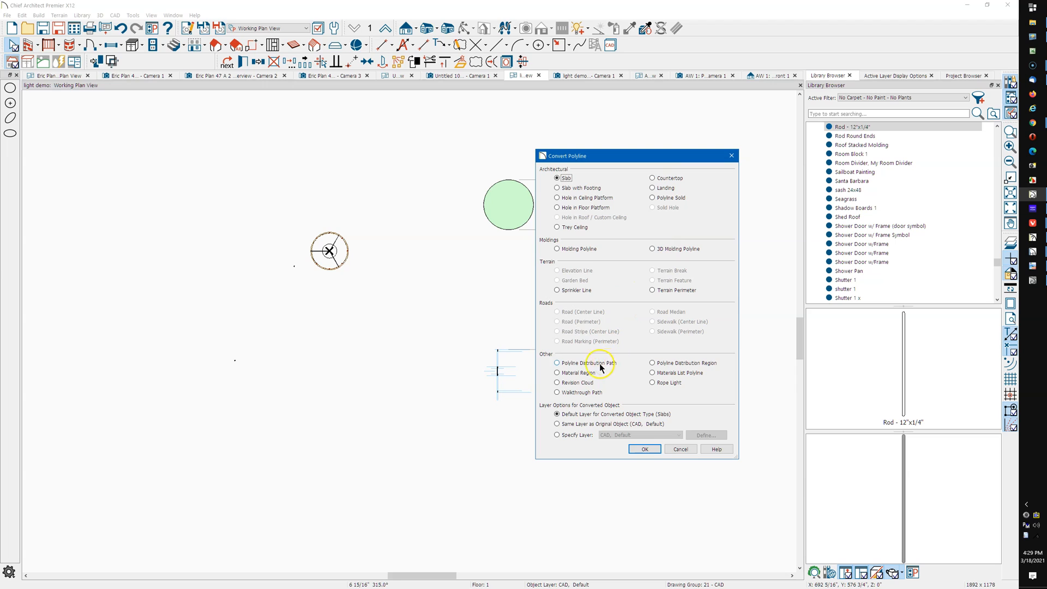
left_click(573, 366)
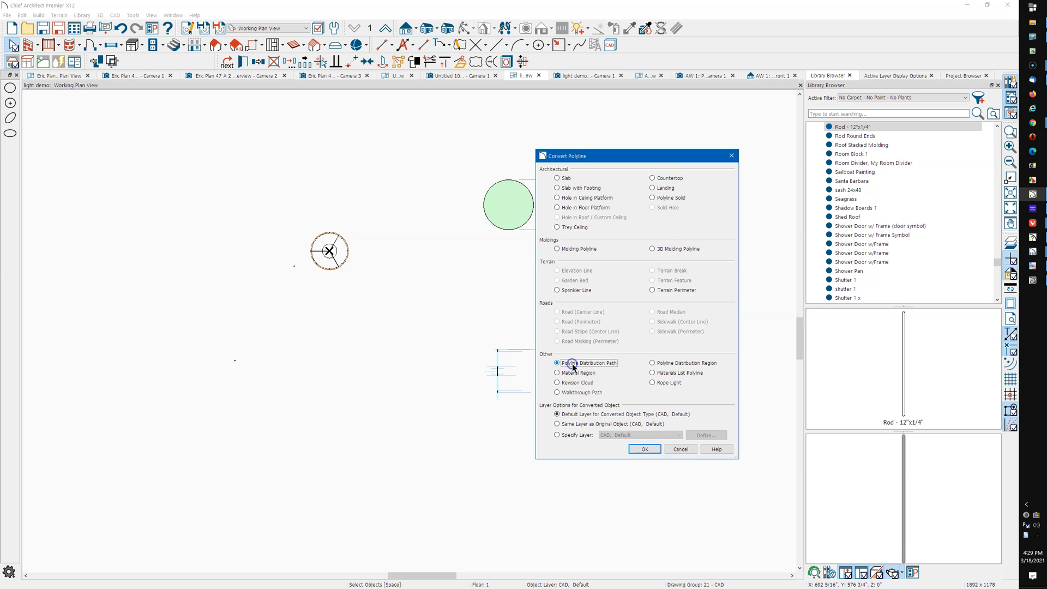
left_click(648, 451)
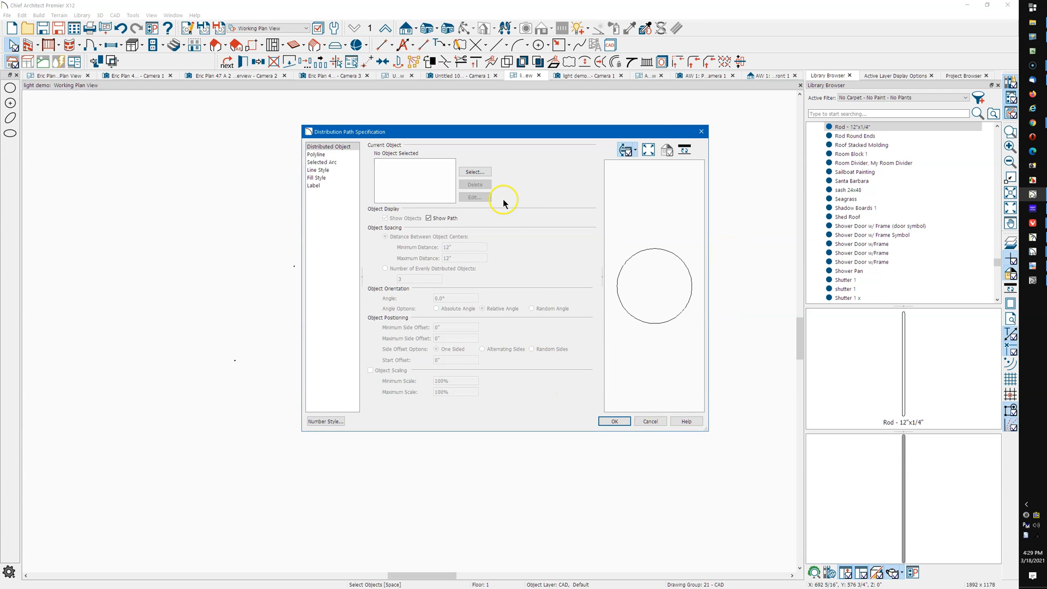
Assign the Rod - 12"x1/4" symbol from the User Catalog as the distribution path's distributed object
left_click(479, 175)
double_click(461, 160)
scroll(496, 191, "down", 3)
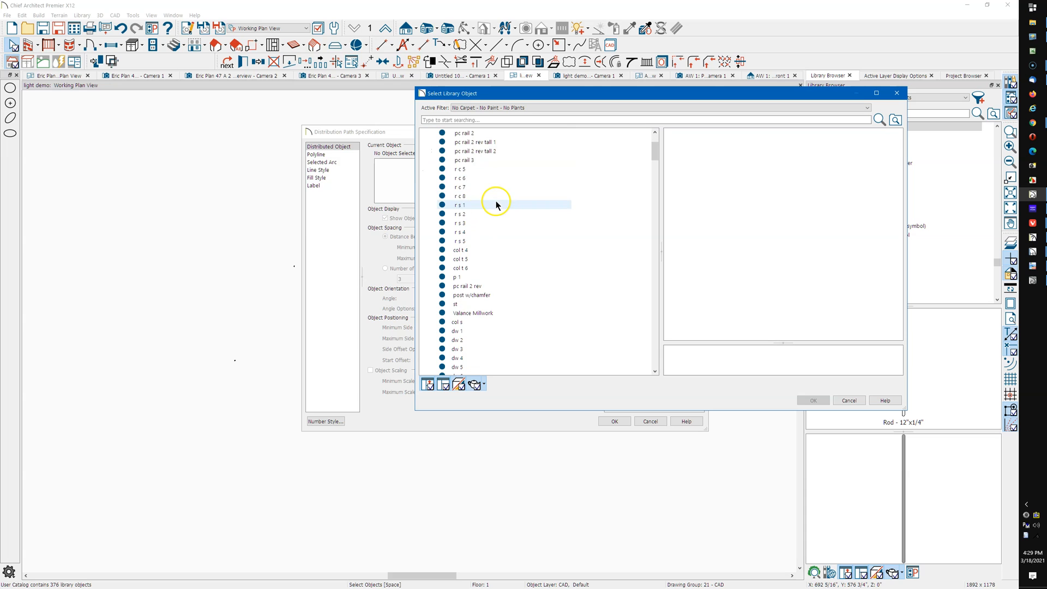
scroll(496, 204, "down", 2)
left_click_drag(683, 96, 627, 85)
scroll(444, 215, "down", 3)
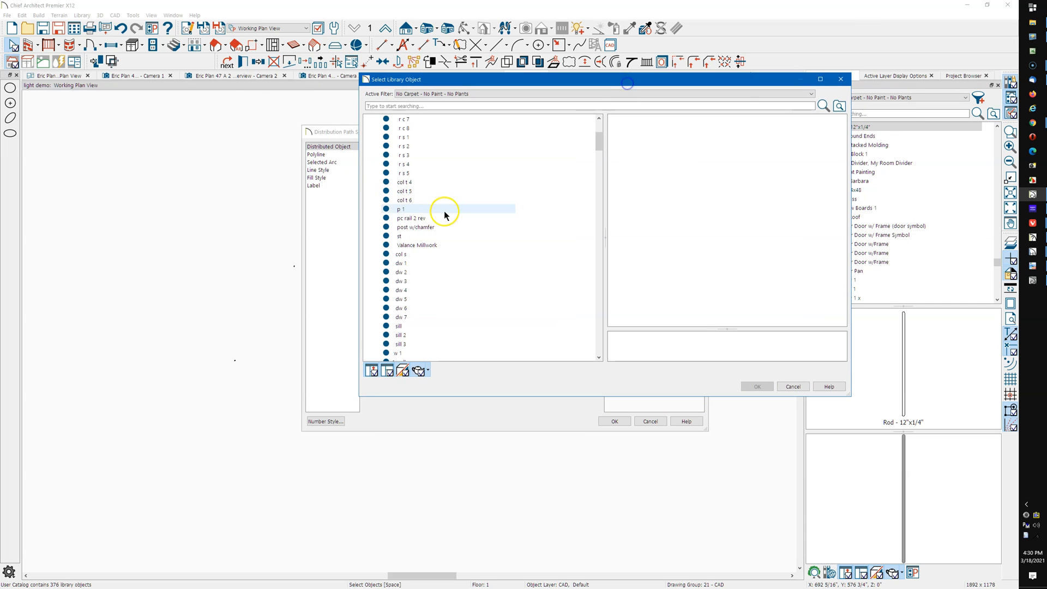
scroll(444, 215, "down", 20)
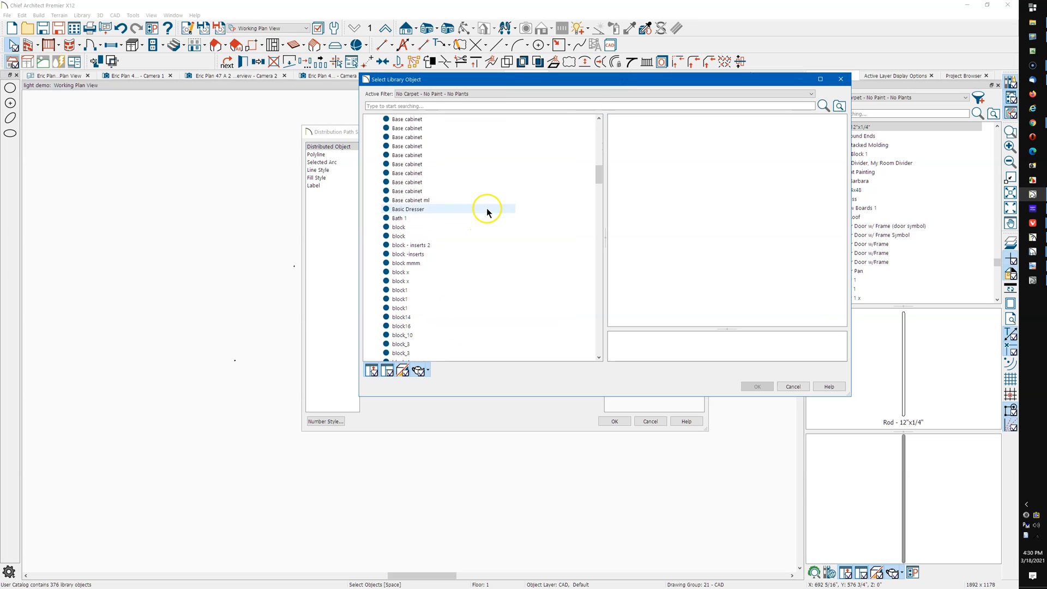
scroll(495, 232, "down", 15)
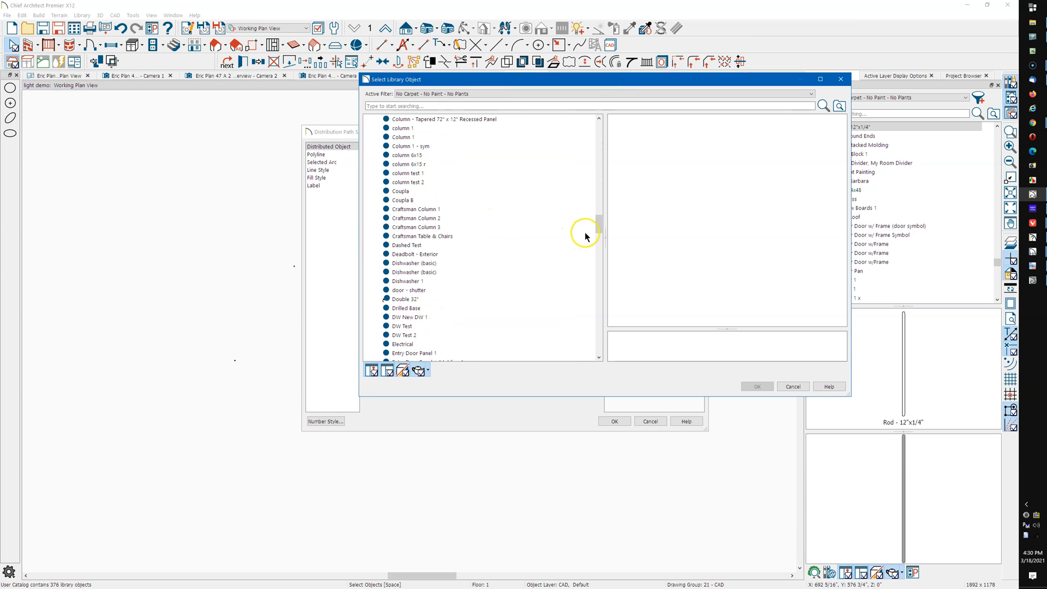
left_click_drag(601, 223, 596, 298)
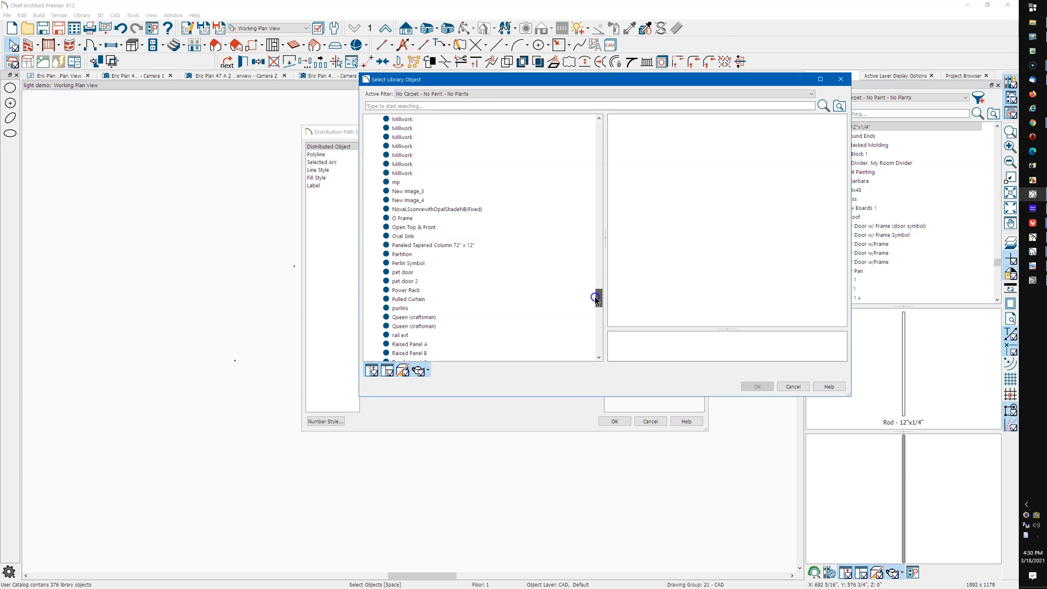
scroll(490, 273, "down", 1)
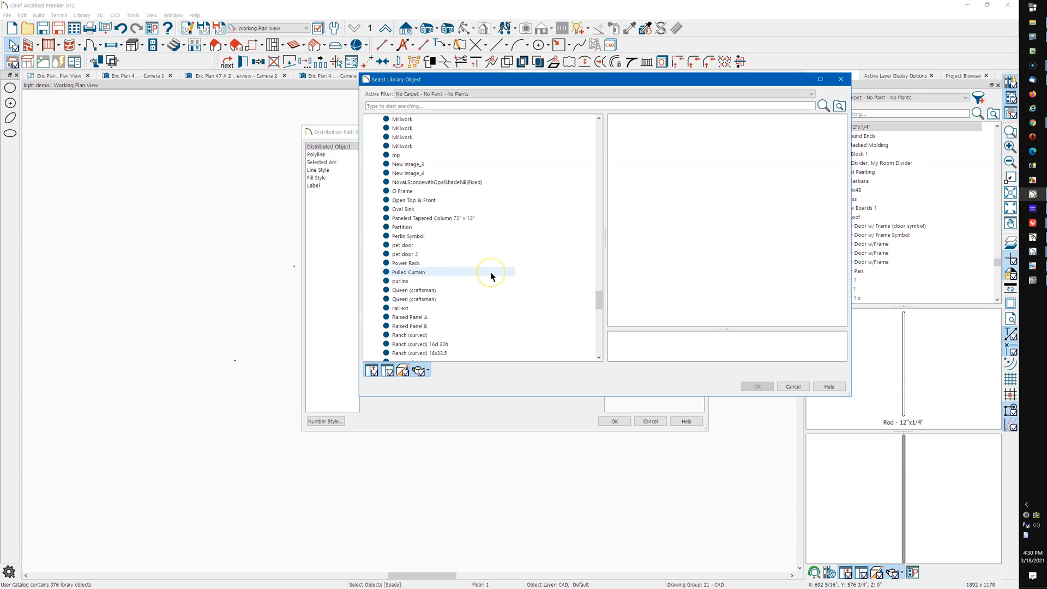
scroll(487, 270, "down", 1)
scroll(487, 270, "down", 3)
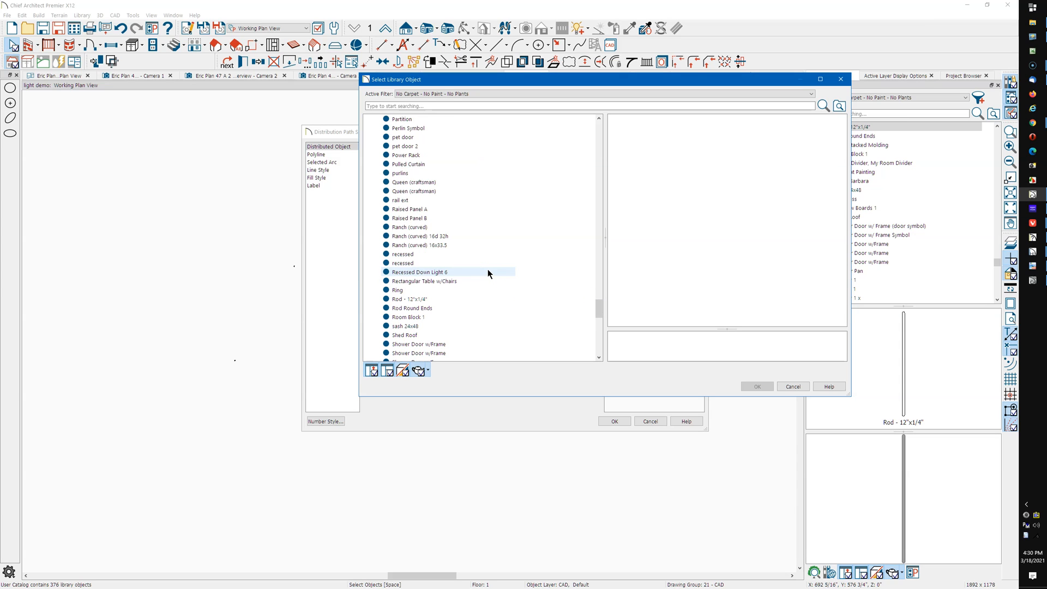
left_click(428, 299)
left_click(491, 299)
left_click(742, 387)
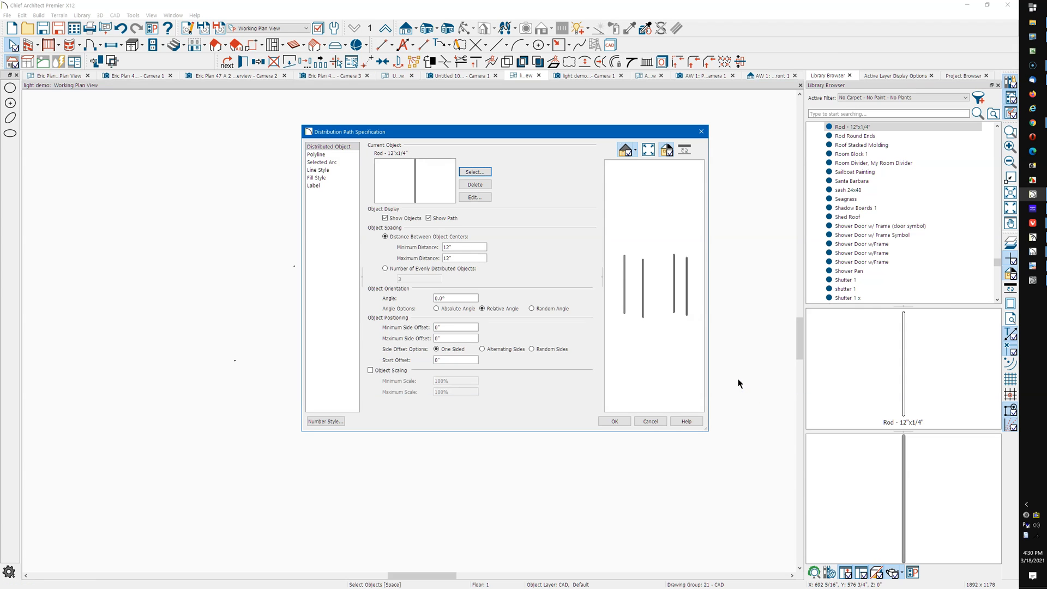
Distribute 7 evenly spaced rods along the circular path and check their arrangement in the 3D camera view
left_click(389, 271)
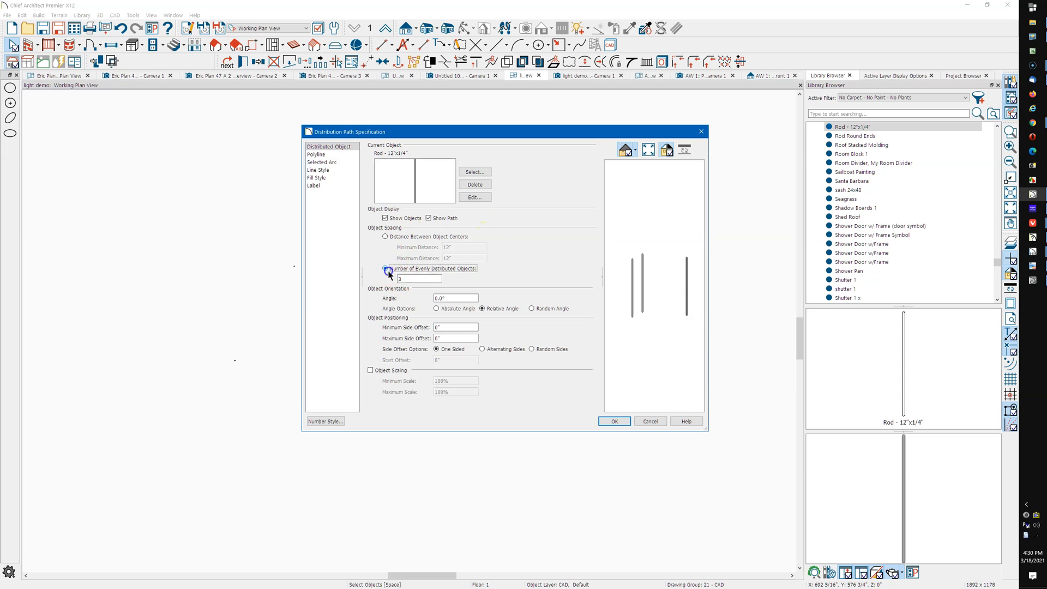
double_click(415, 279)
type("7")
left_click(611, 424)
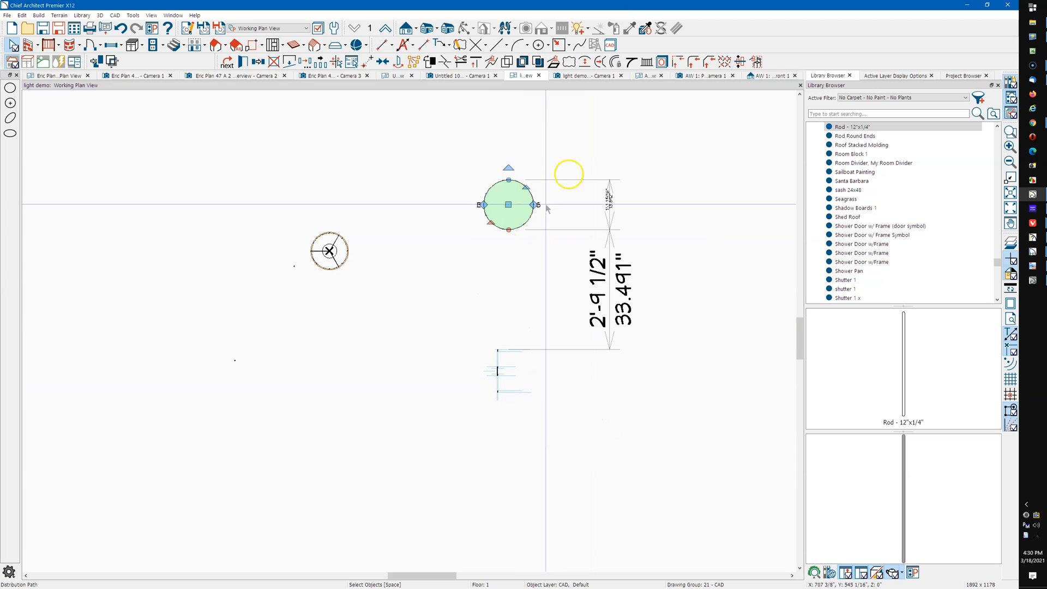
left_click(575, 76)
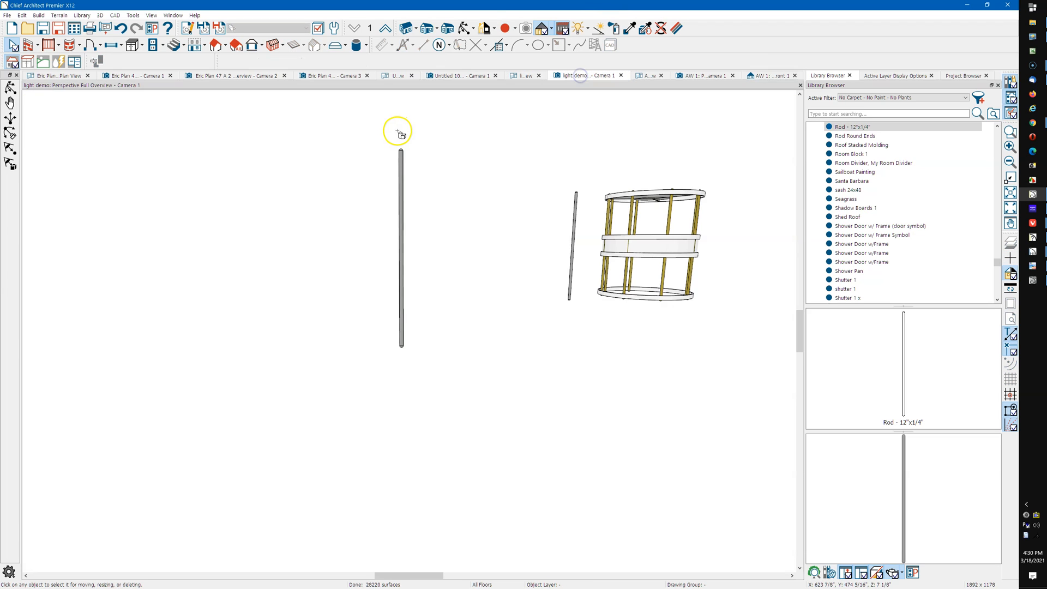
scroll(115, 188, "down", 4)
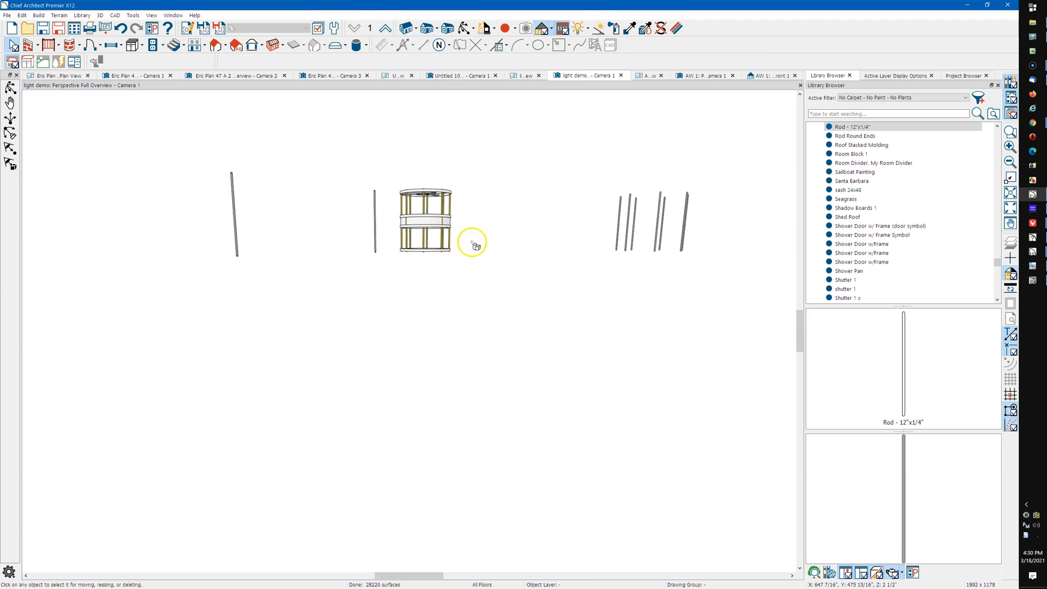
left_click_drag(545, 234, 421, 273)
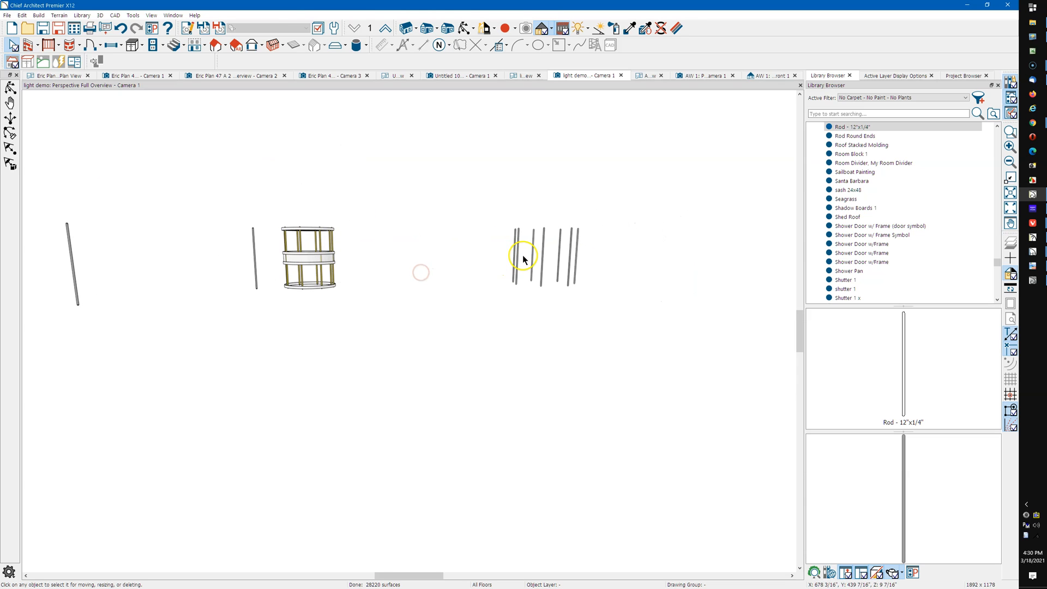
left_click(464, 30)
left_click_drag(458, 131, 463, 198)
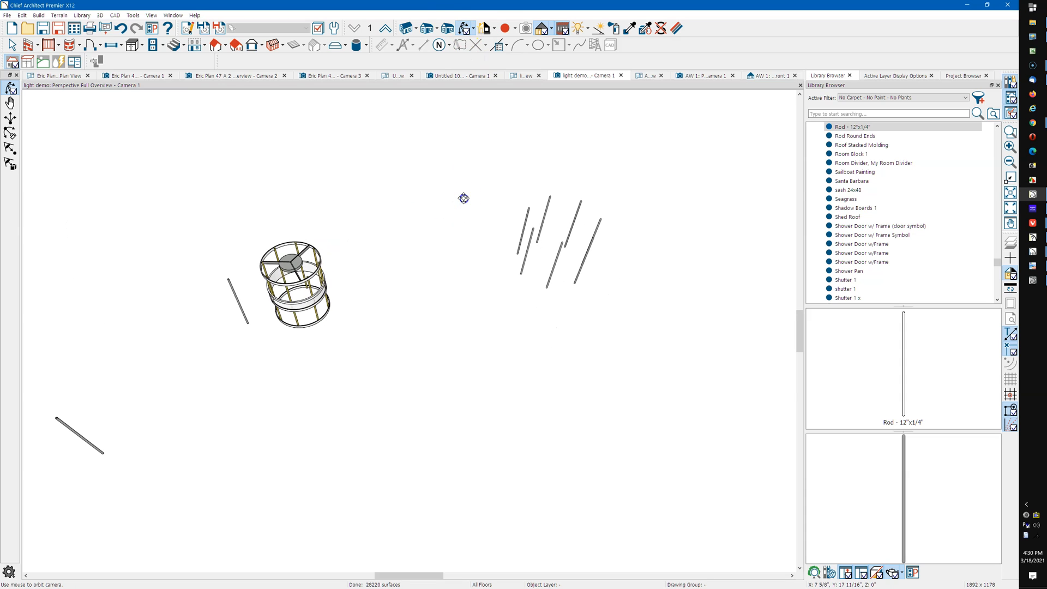
In the plan view, draw a CAD circle of about 6 15/16" radius from the rod path's center, matching the path
left_click(523, 76)
scroll(511, 211, "up", 3)
scroll(511, 214, "up", 2)
middle_click_drag(507, 201, 500, 261)
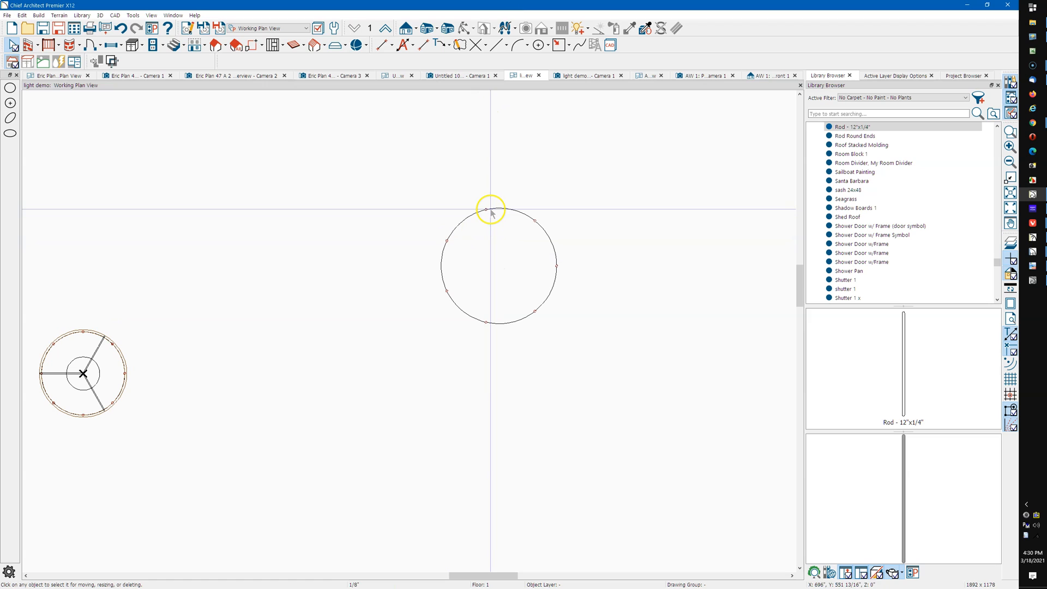
left_click(538, 45)
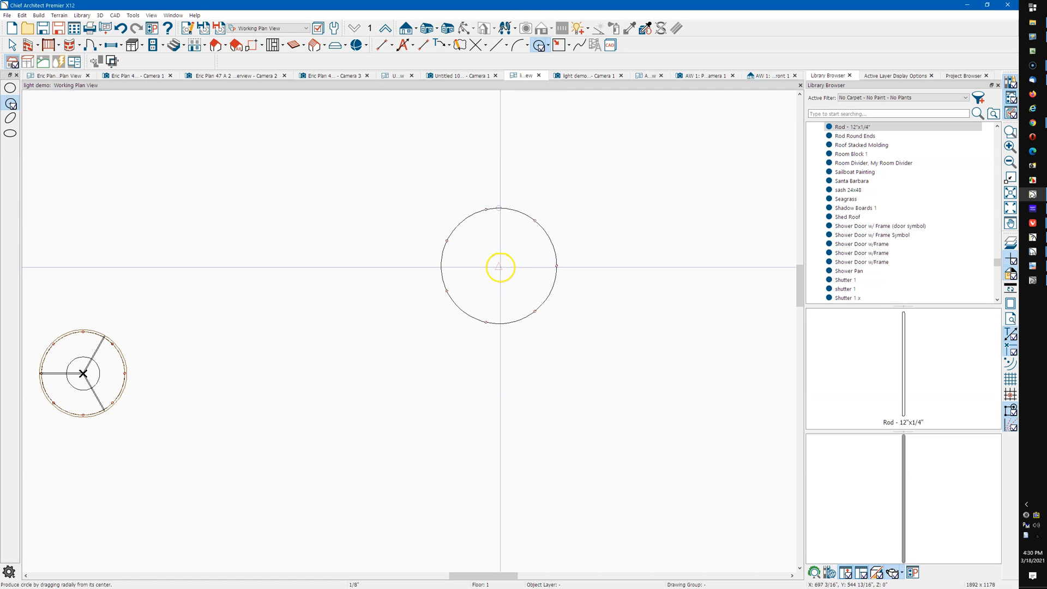
left_click_drag(500, 268, 514, 213)
key("space")
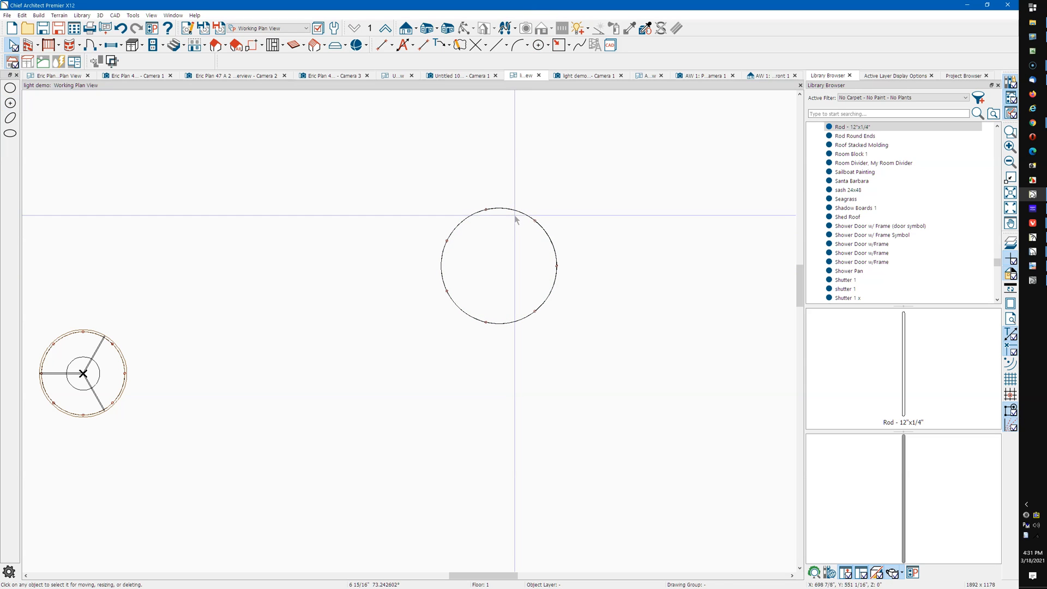
Convert the new CAD circle into a Molding Polyline on the default layer
left_click(515, 214)
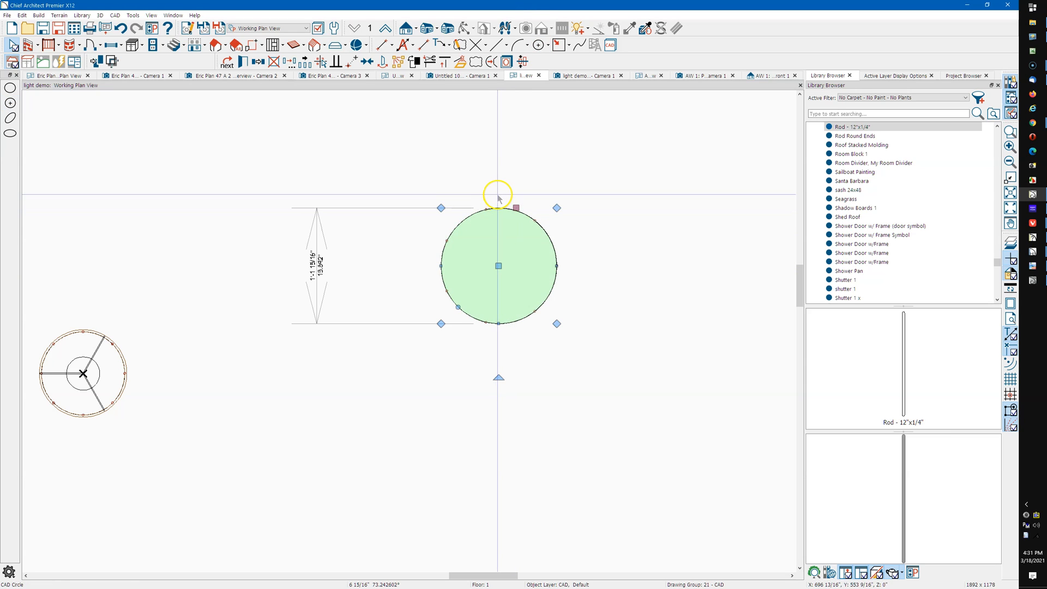
left_click(461, 63)
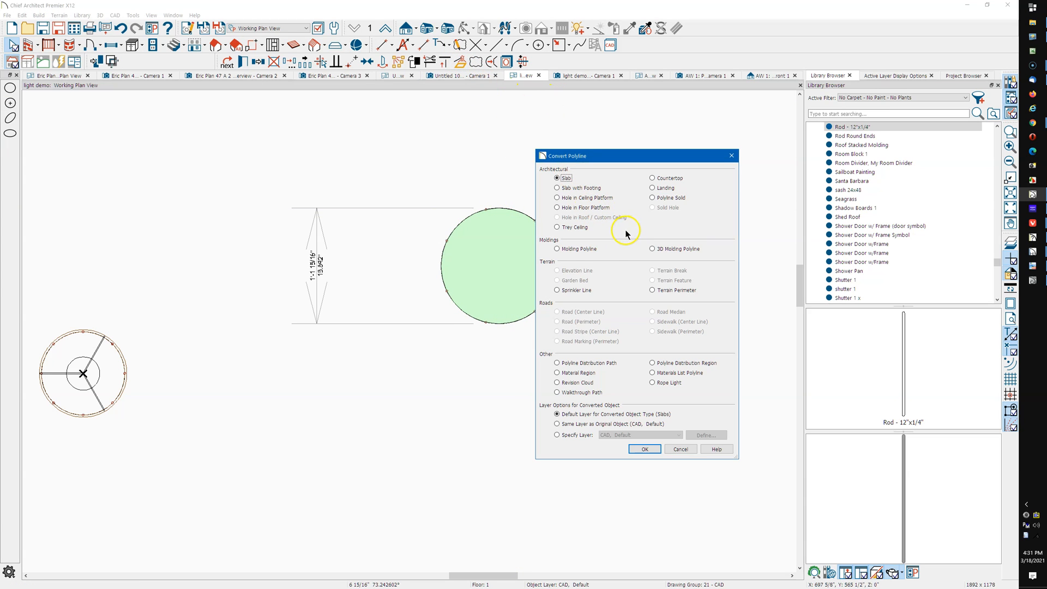
left_click(589, 250)
left_click(644, 448)
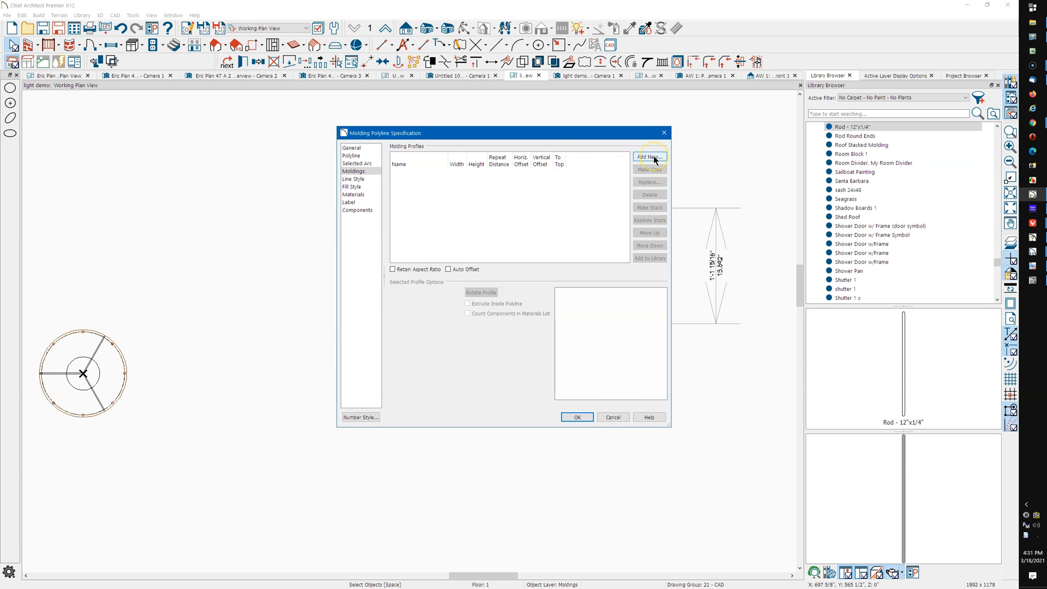
Add the second of the two User Catalog profiles named Stacked Molding to the circular molding polyline and accept its specification
left_click(653, 155)
left_click(421, 146)
double_click(421, 146)
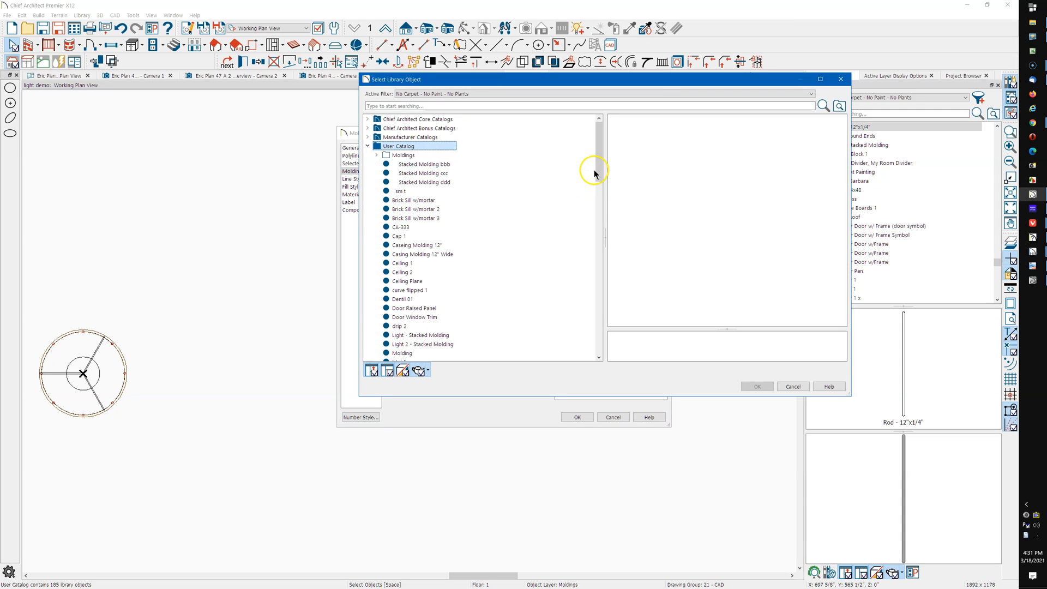
left_click_drag(597, 173, 605, 331)
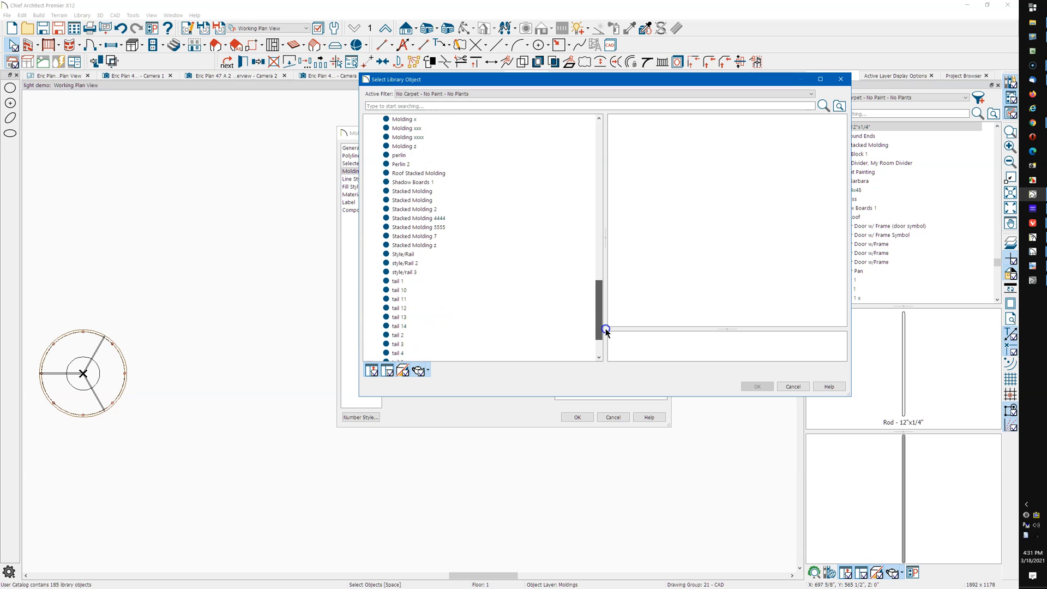
left_click(434, 202)
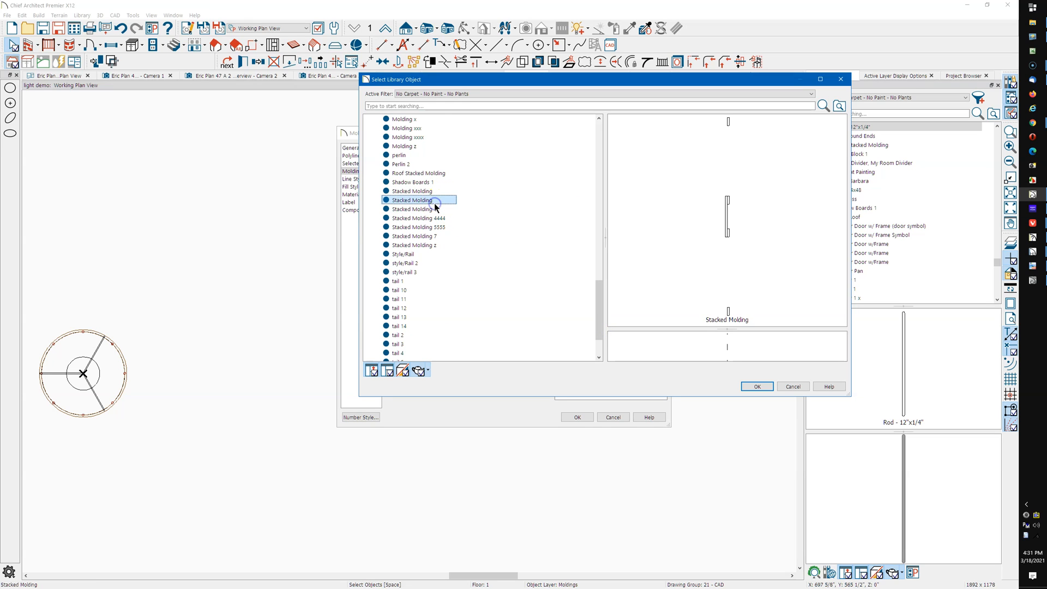
left_click(761, 390)
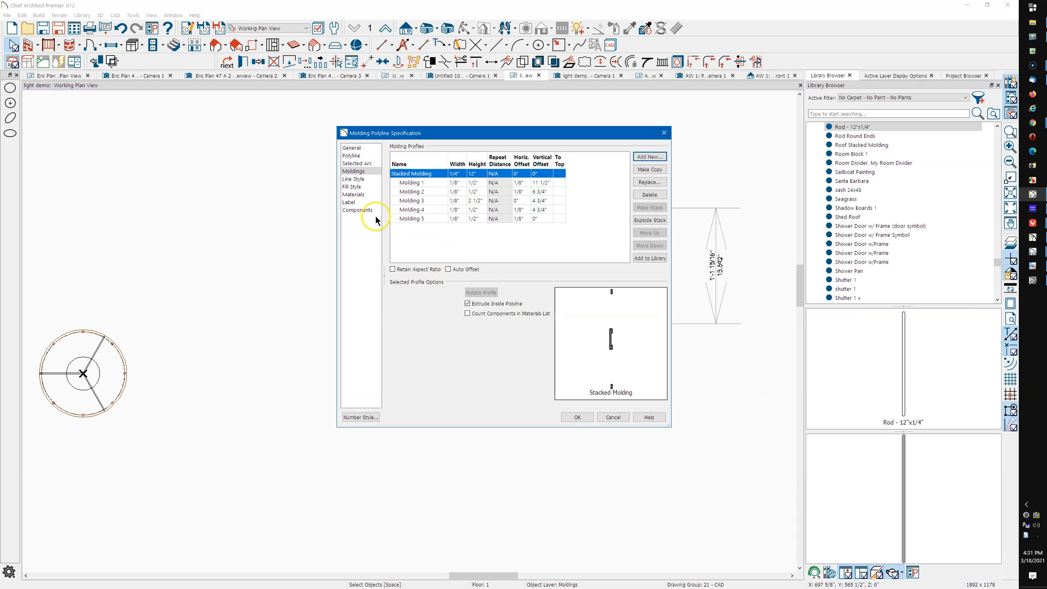
left_click(351, 147)
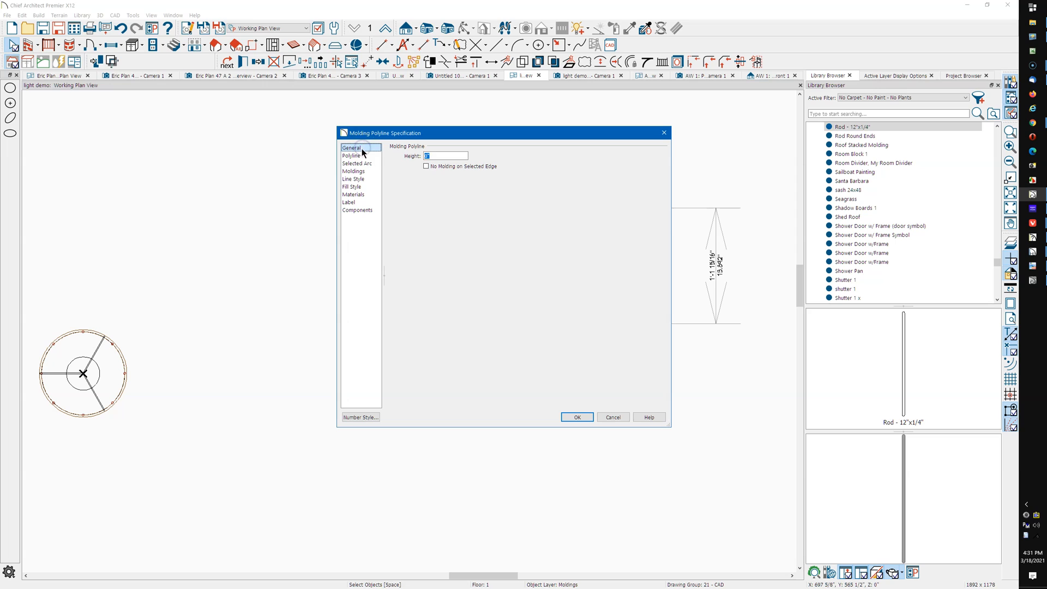
left_click(428, 156)
left_click(362, 171)
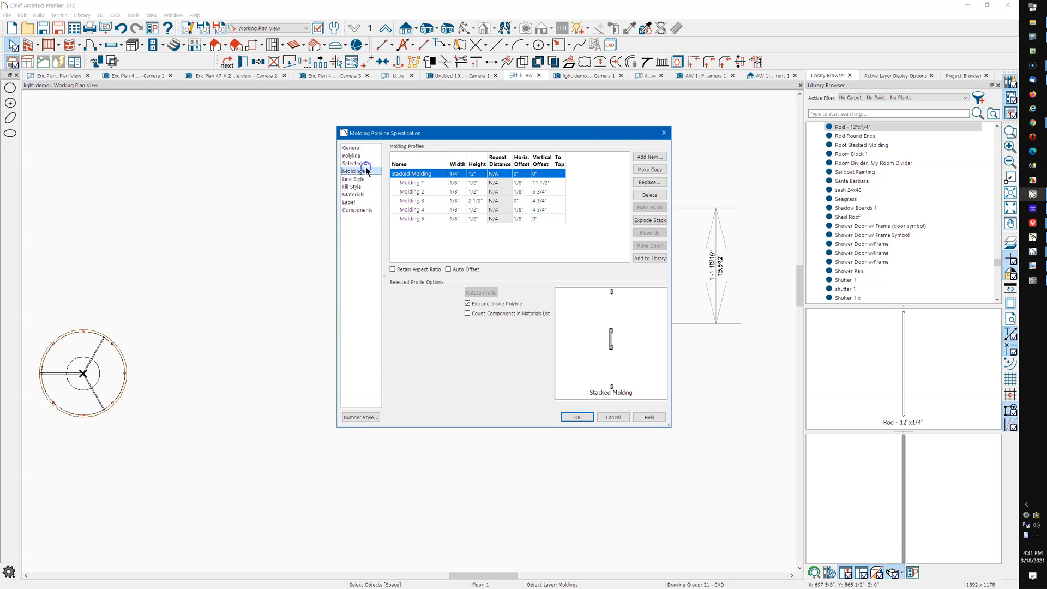
left_click(570, 417)
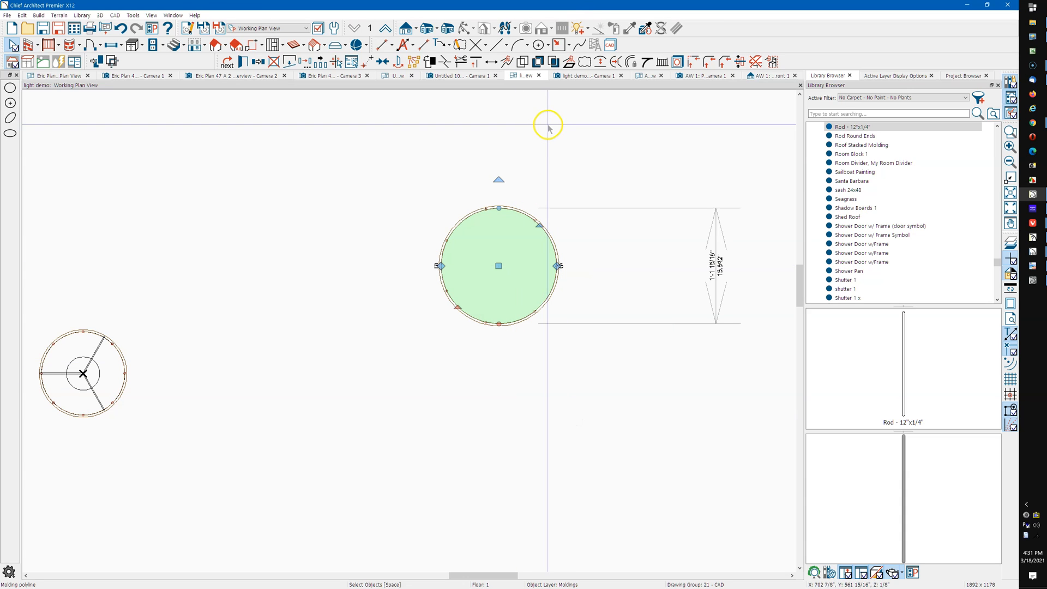
Frame the new ring-and-rod assembly in the 3D camera view and change the view's rendering technique to a realistic one
left_click(577, 76)
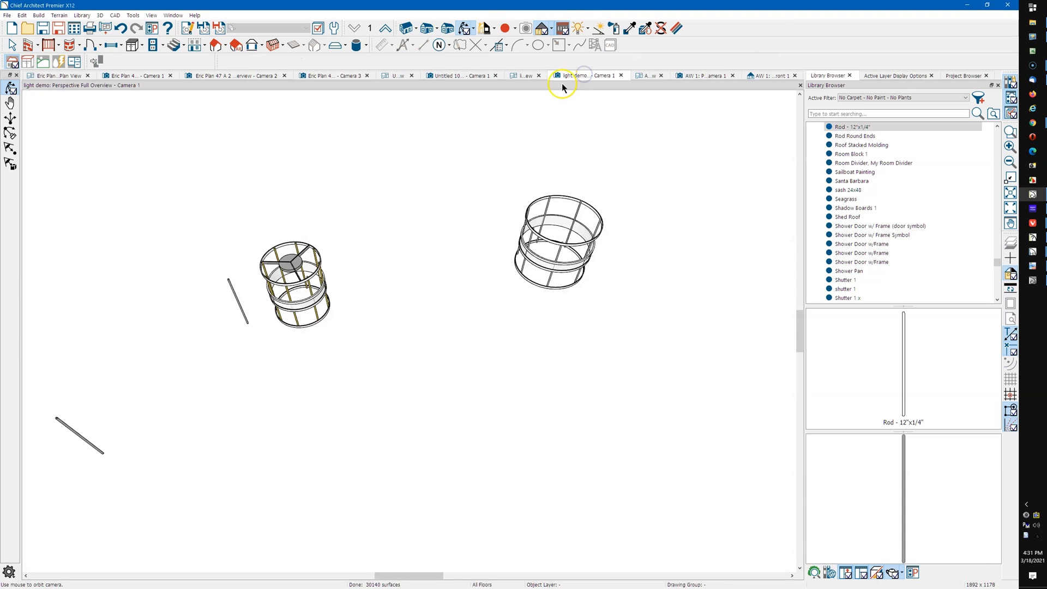
left_click_drag(554, 268, 490, 300)
scroll(555, 258, "up", 4)
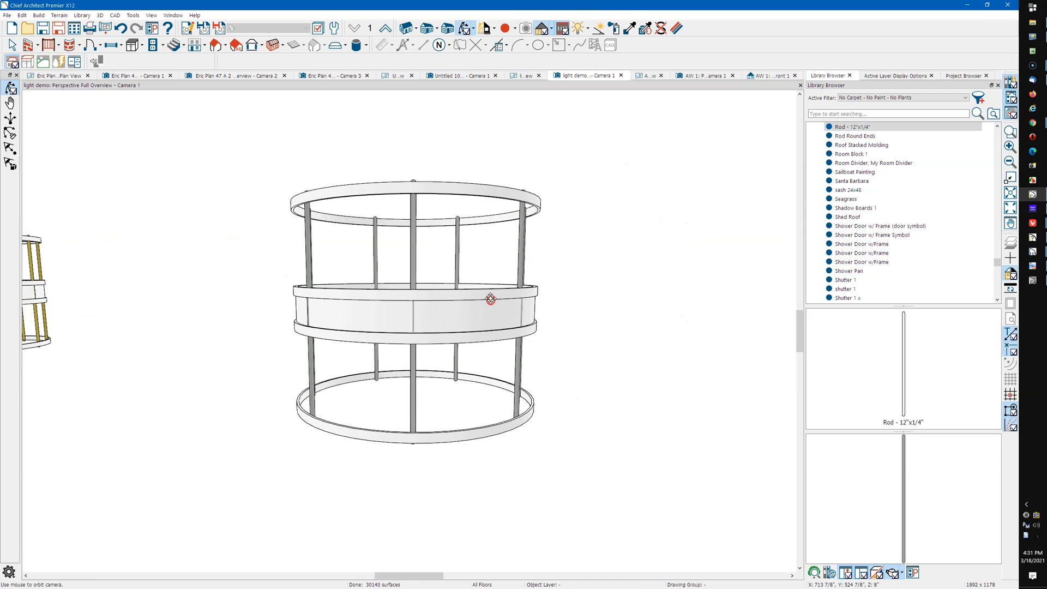
left_click(551, 32)
left_click(539, 97)
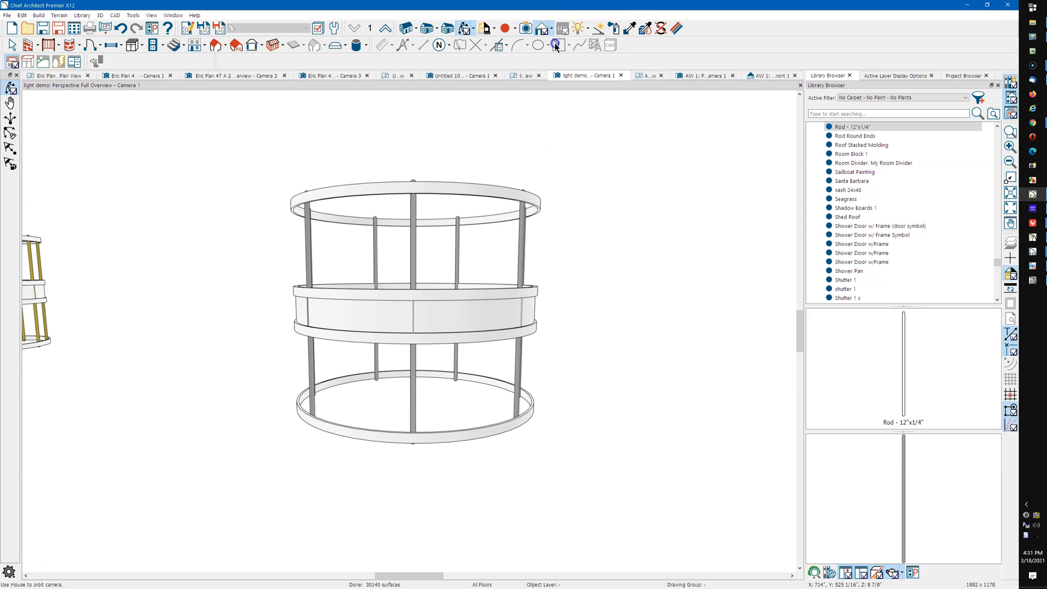
Examine the new ring-and-rod assembly from several angles and compare it with the finished sample fixture's rods and top support
left_click_drag(420, 303, 442, 318)
left_click_drag(476, 327, 438, 328)
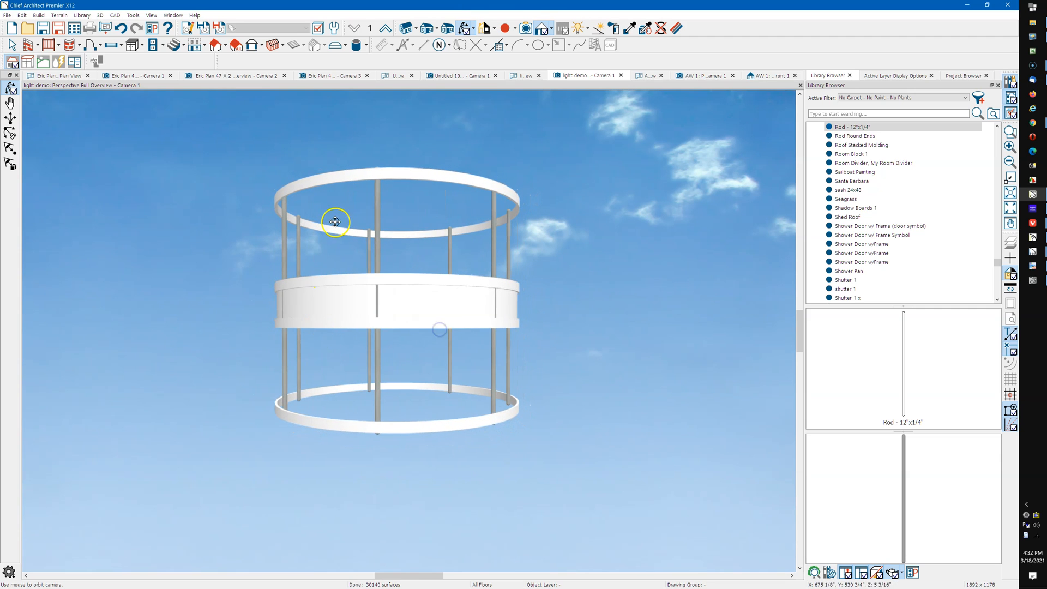
left_click_drag(421, 293, 456, 289)
middle_click_drag(457, 289, 647, 274)
scroll(567, 349, "down", 6)
left_click_drag(583, 343, 390, 337)
scroll(338, 340, "up", 5)
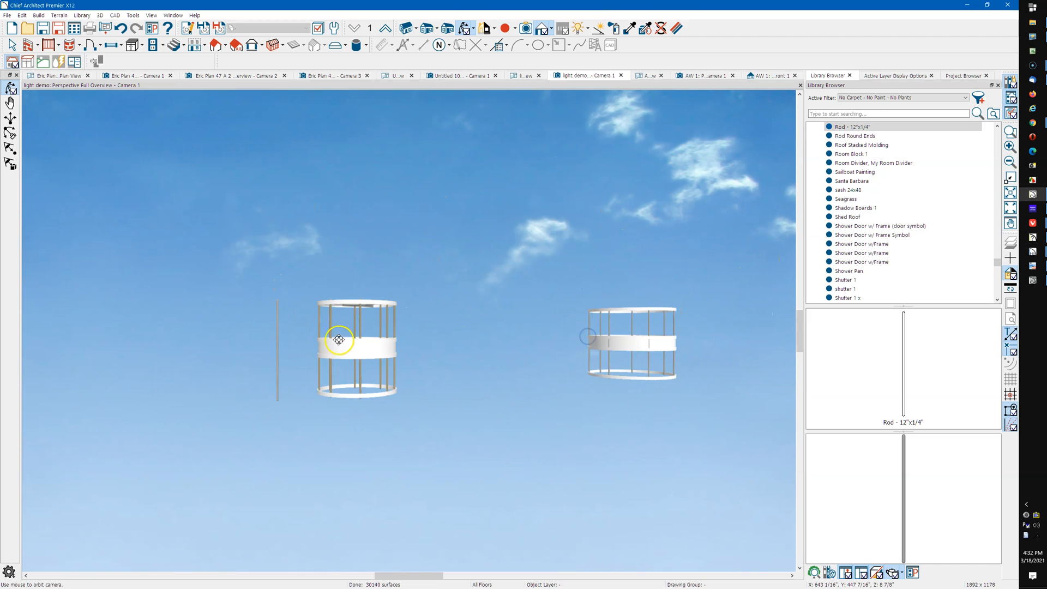
scroll(364, 349, "up", 2)
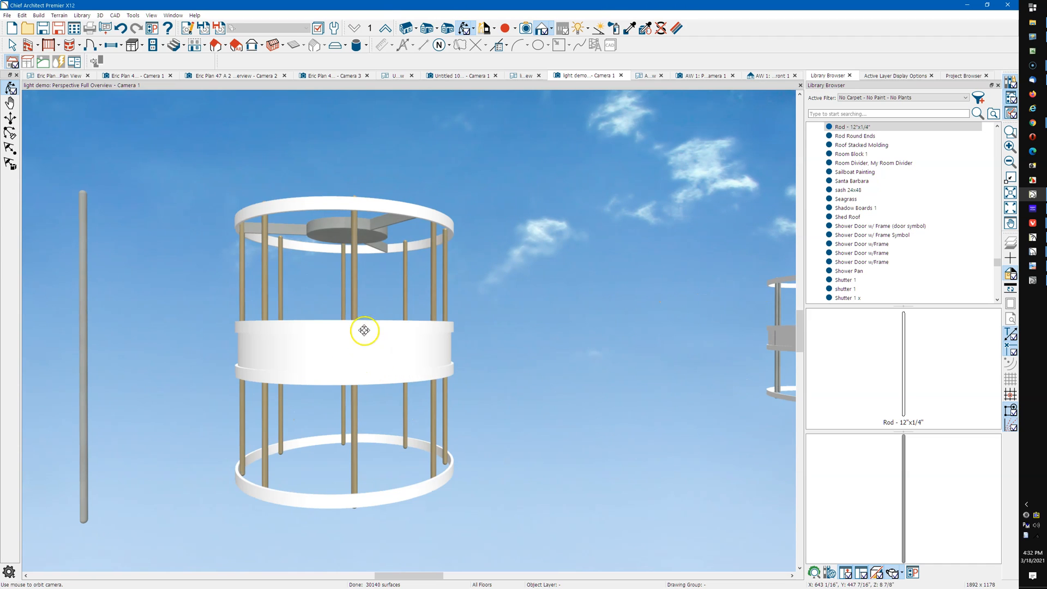
scroll(362, 329, "up", 5)
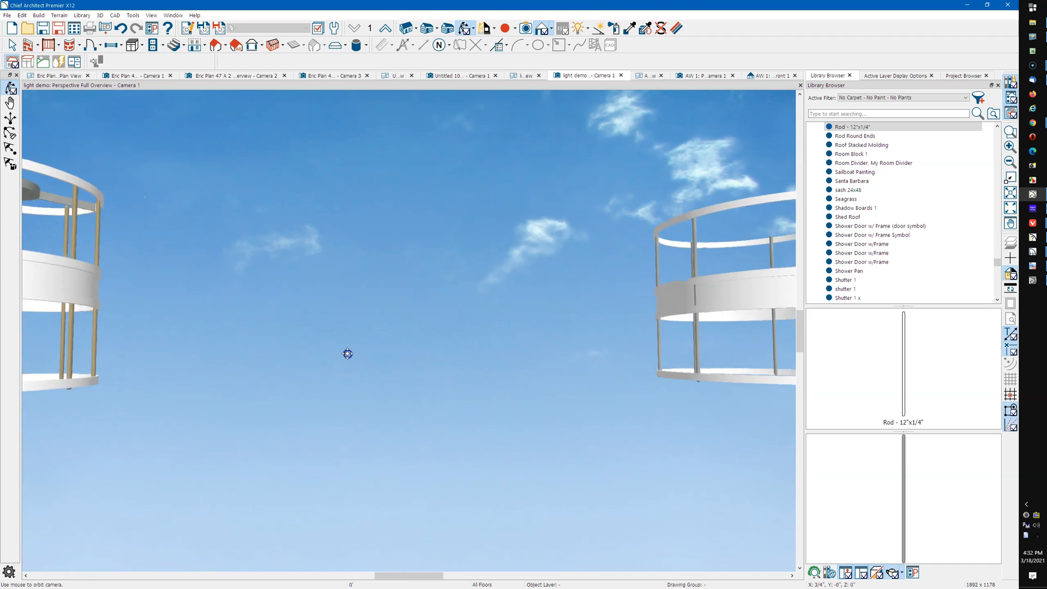
scroll(336, 354, "down", 5)
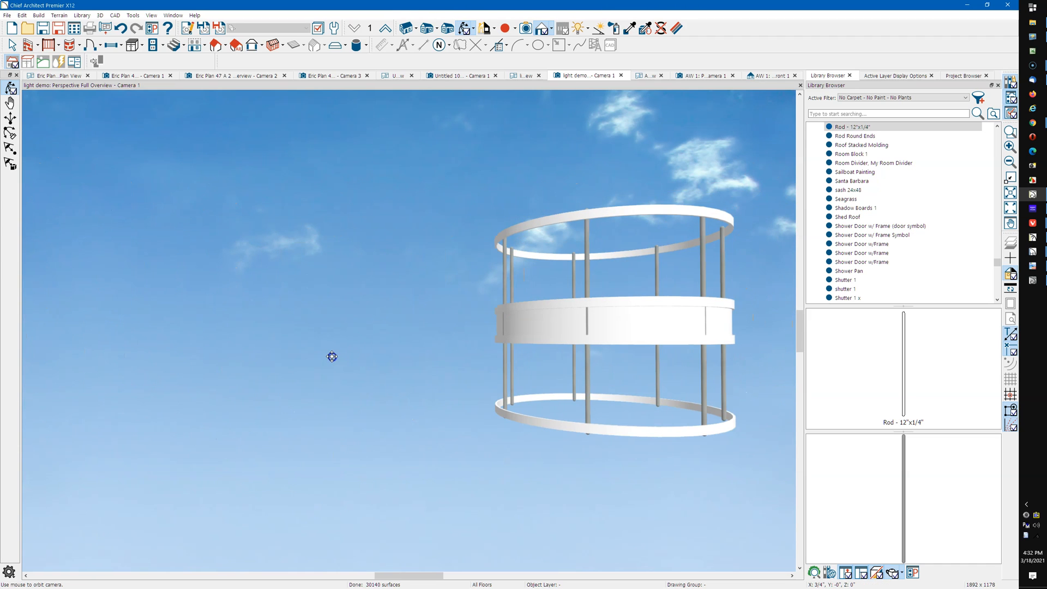
Place a CAD point at the center of the new ring in the light demo plan view
left_click_drag(631, 380, 560, 348)
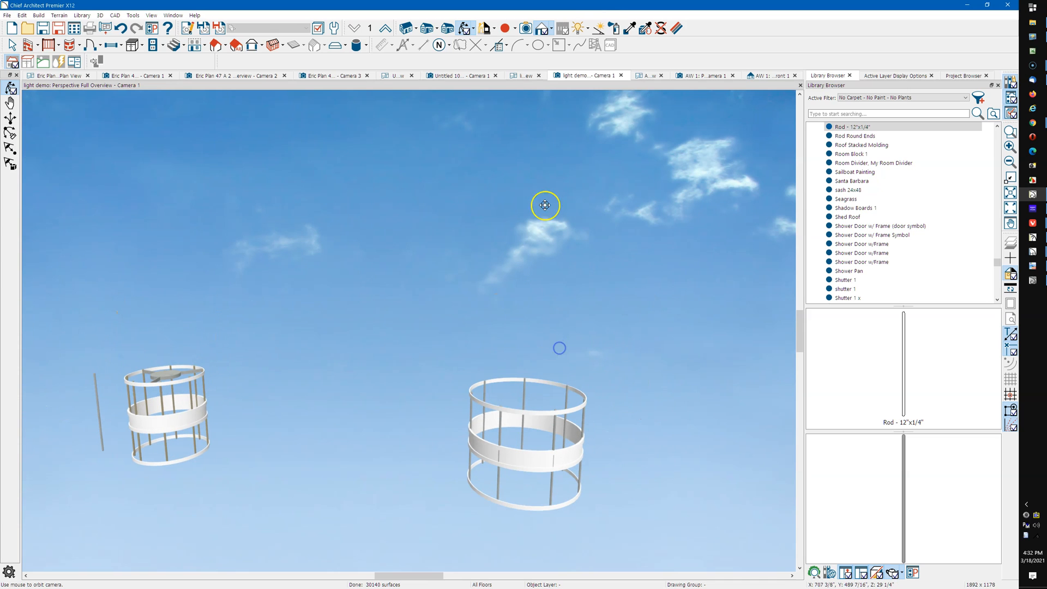
left_click(645, 77)
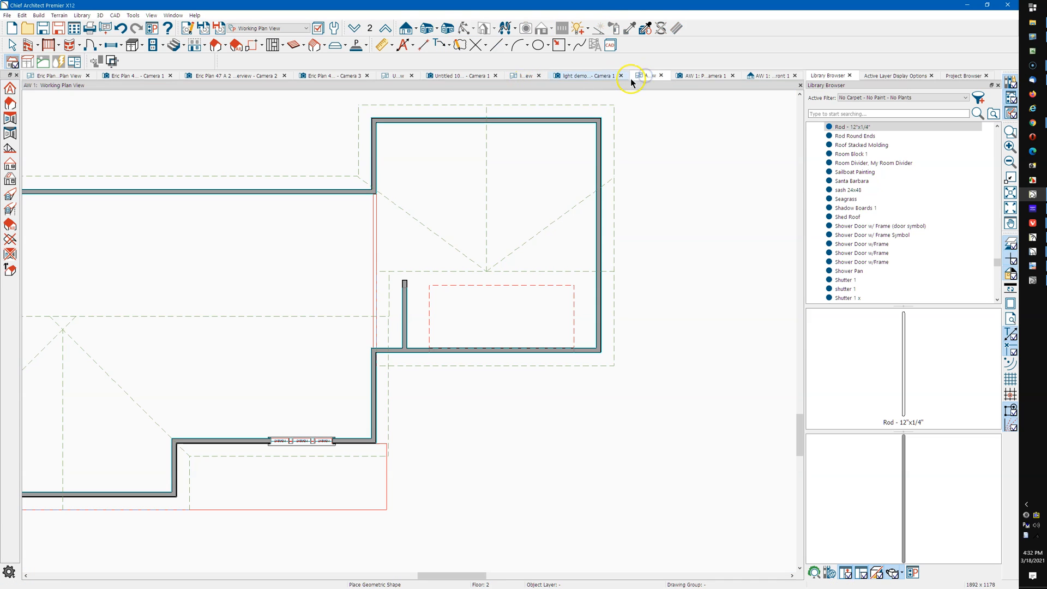
left_click(524, 75)
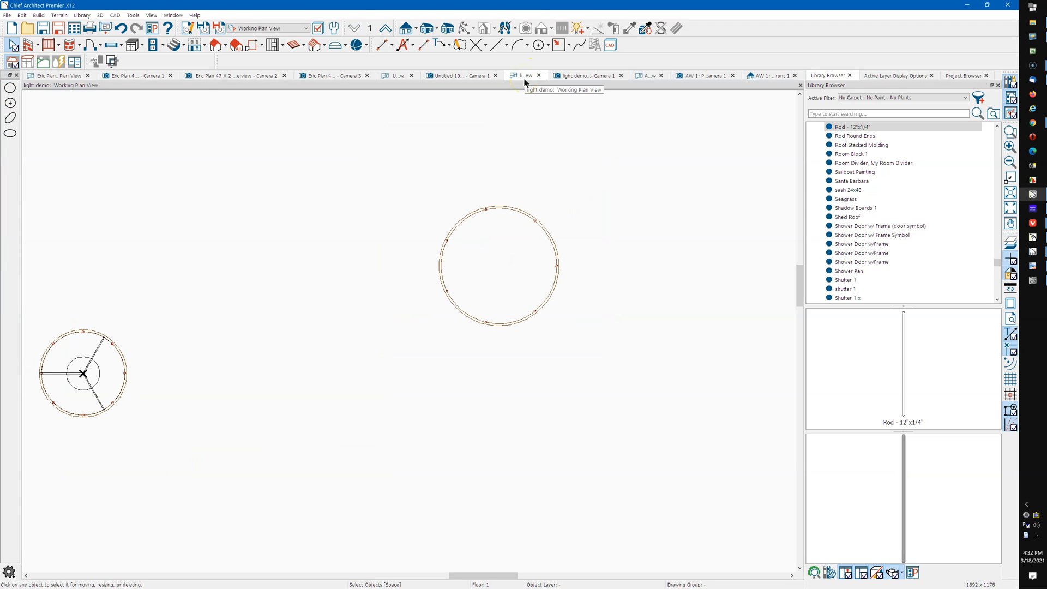
left_click(477, 49)
left_click(496, 272)
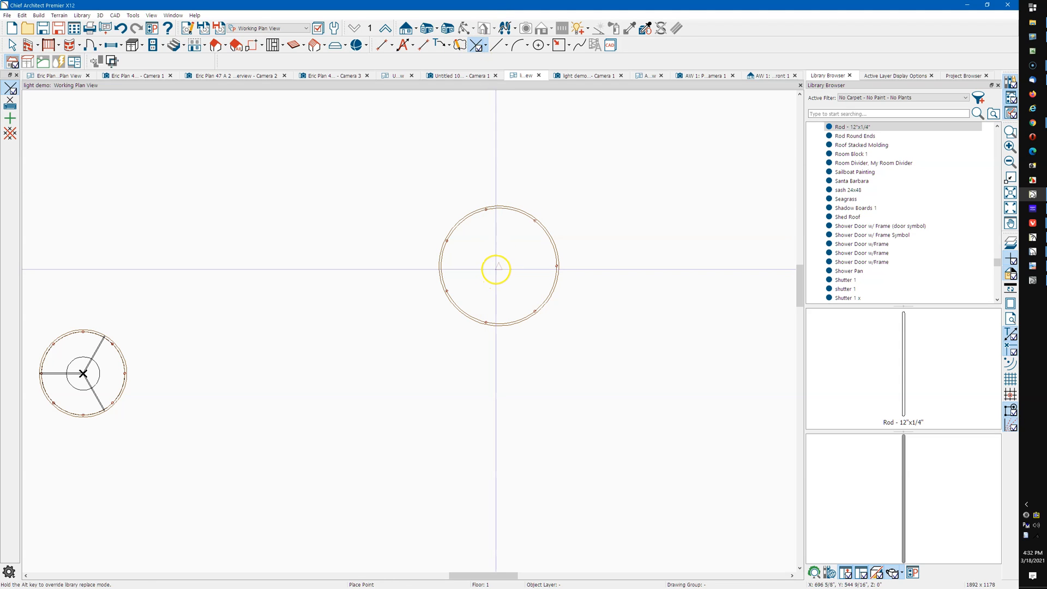
left_click(498, 267)
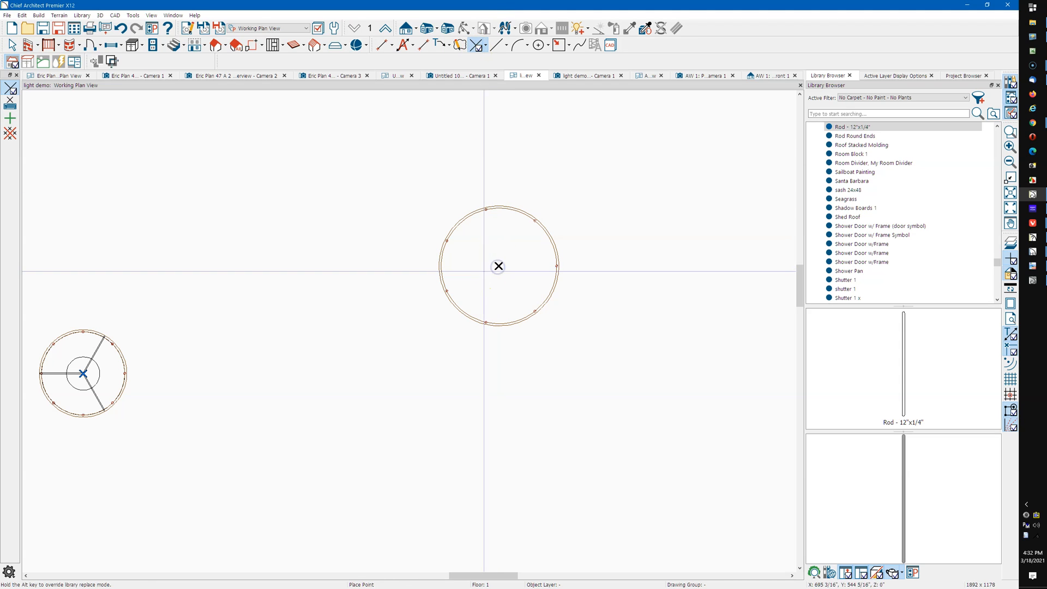
key("space")
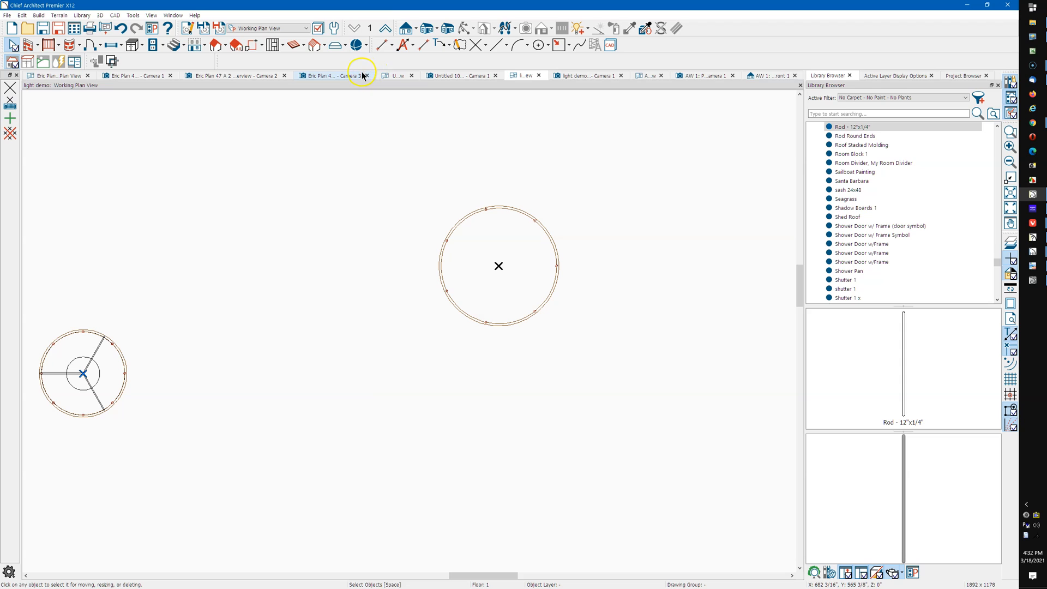
Draw a thin horizontal polyline solid beside the new ring, ending 10" in X and -.125" in Y from its start
left_click(357, 45)
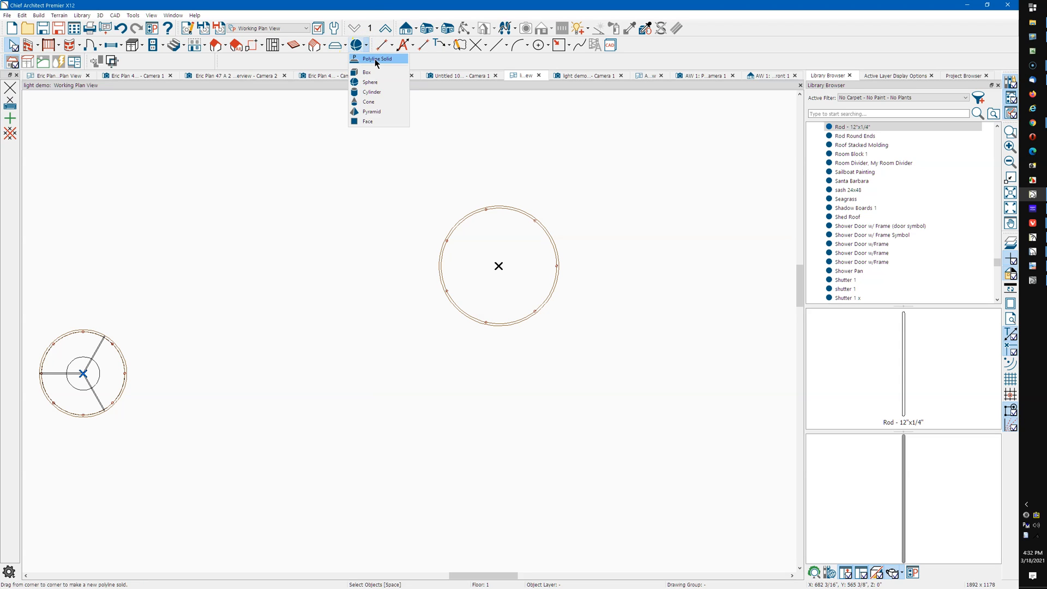
left_click(375, 59)
left_click_drag(317, 264, 369, 285)
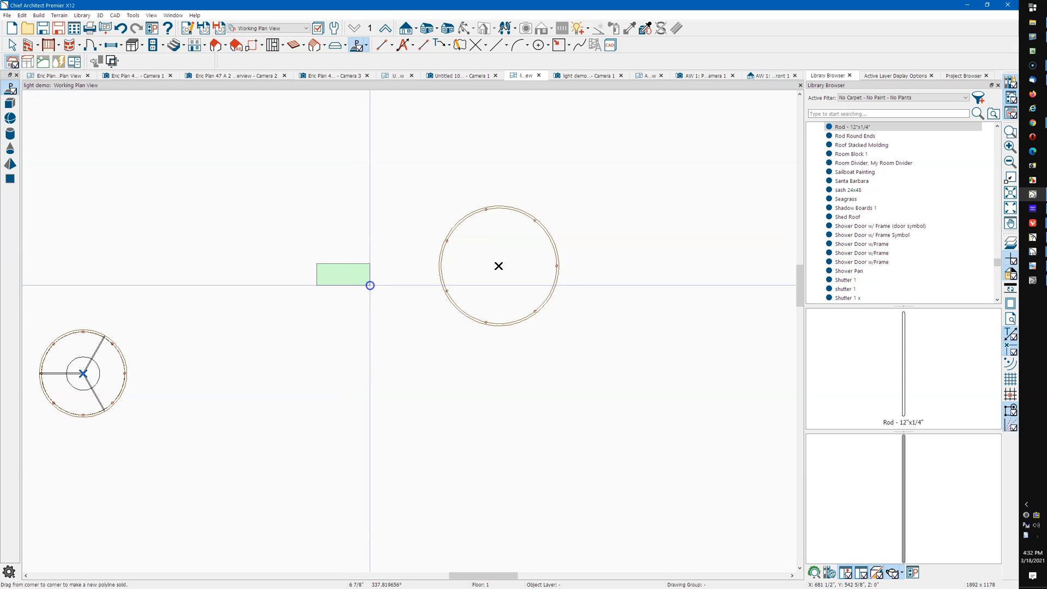
key("Tab")
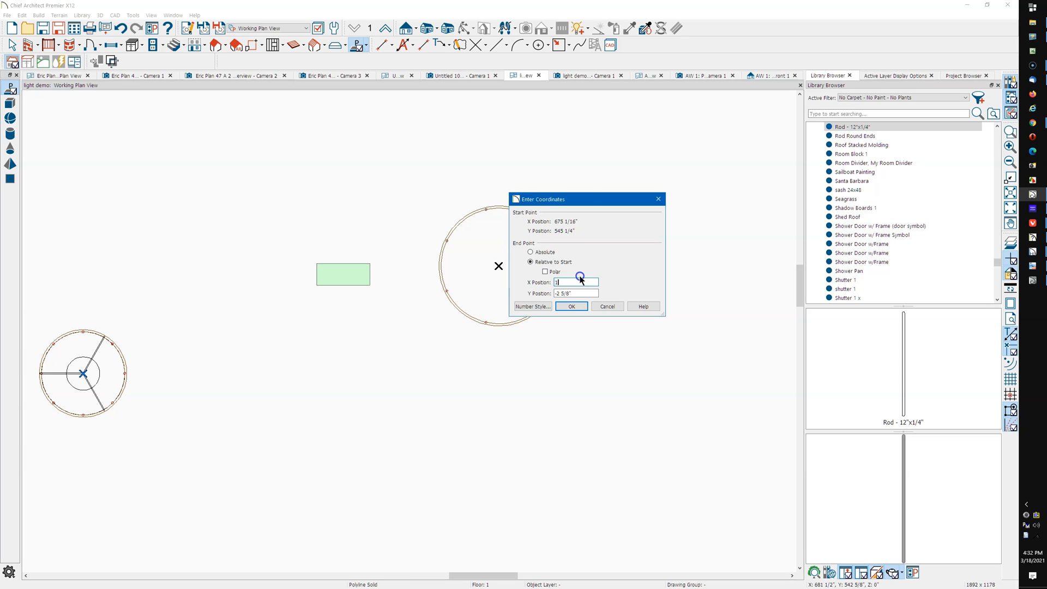
key("Tab")
type("-.125")
left_click(565, 306)
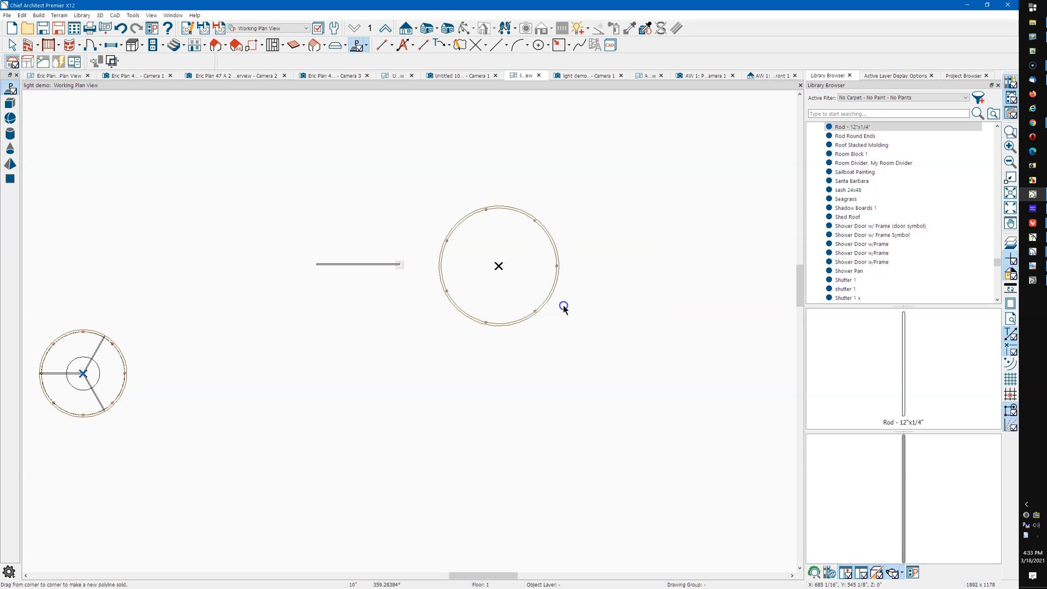
key("Escape")
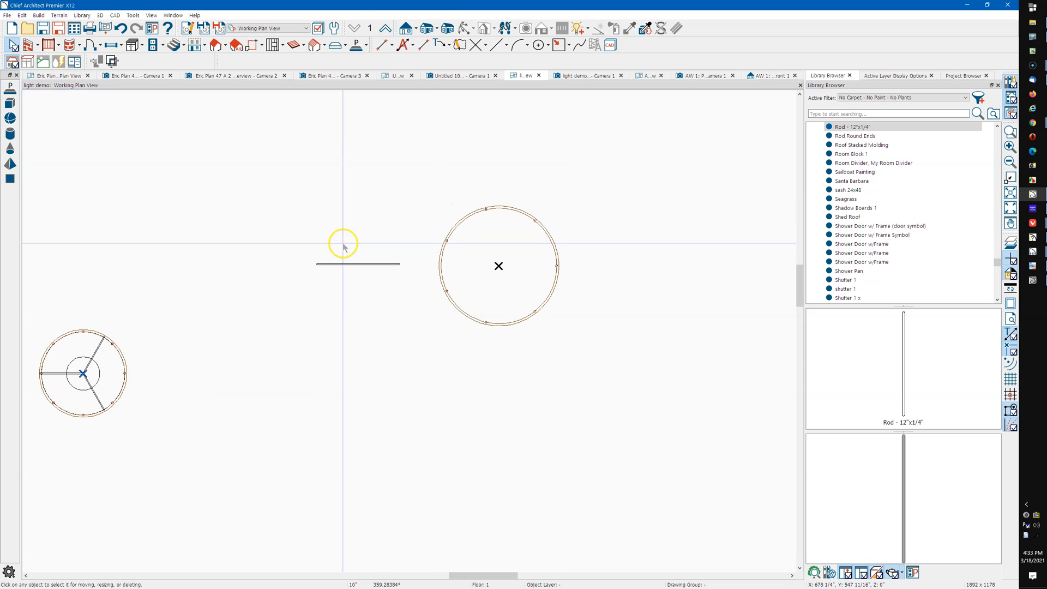
Set the polyline solid's thickness to 1/2" and its finished floor to top height to 12.125"
double_click(350, 264)
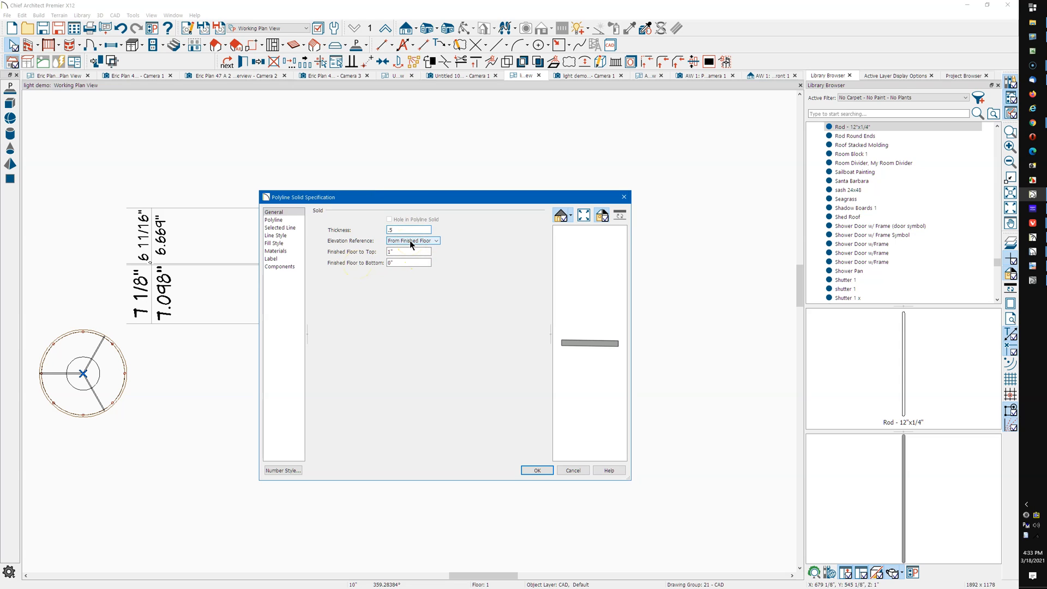
left_click(402, 264)
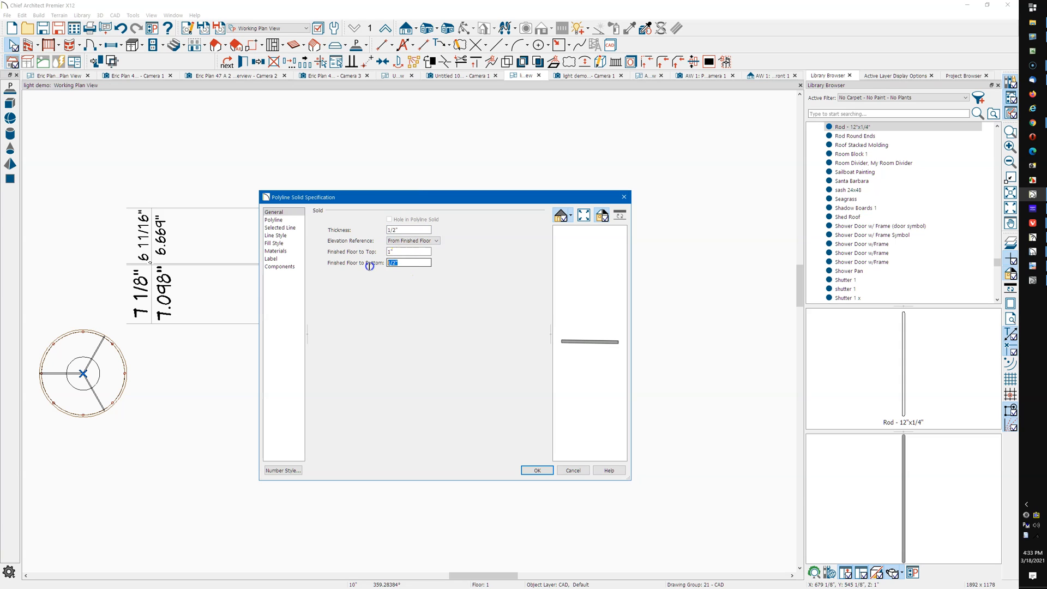
double_click(402, 253)
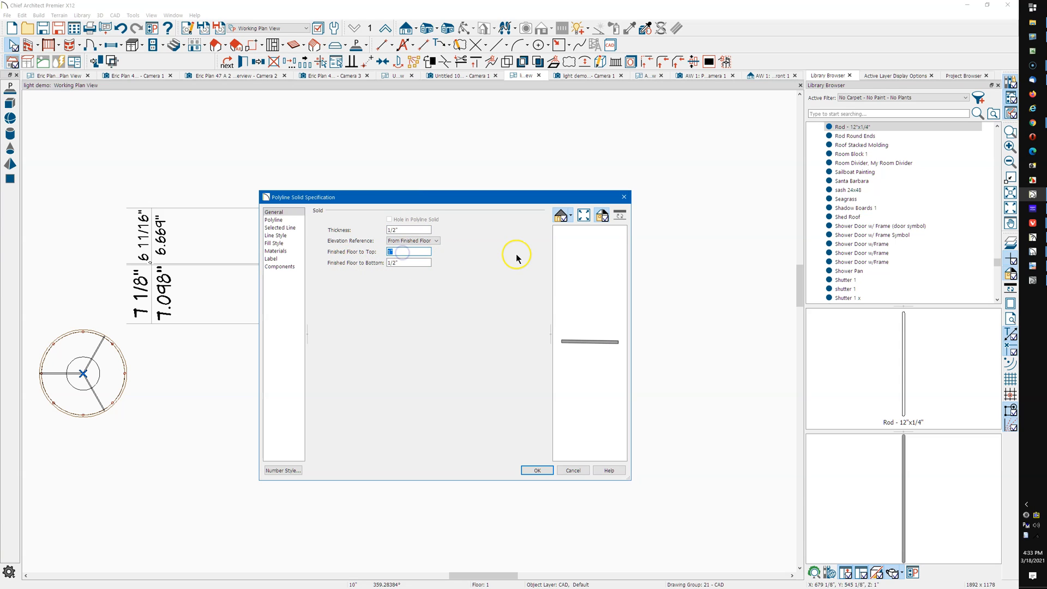
type("12.125")
key("Return")
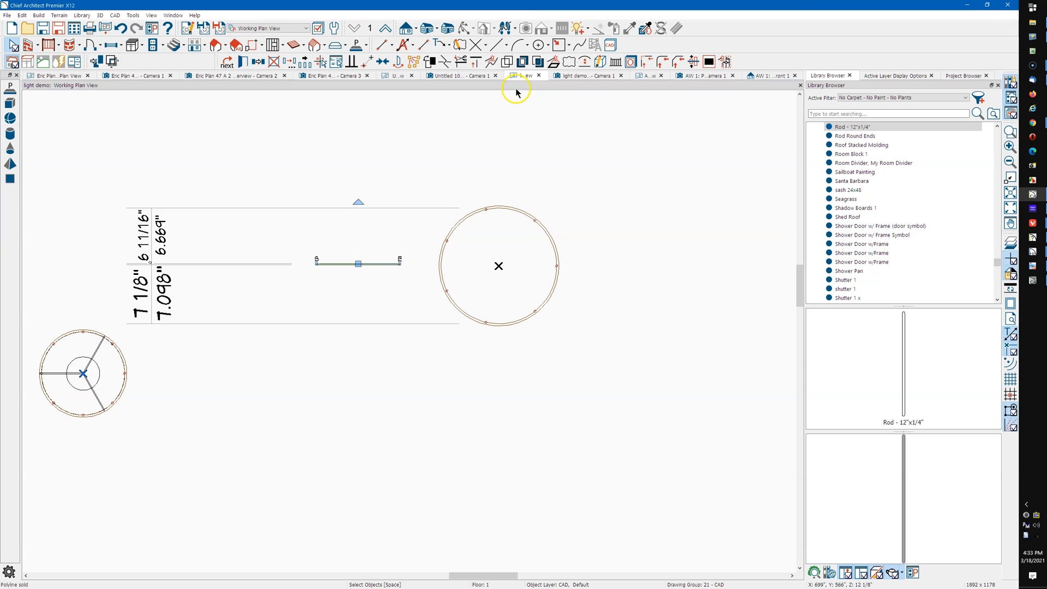
Move the polyline solid point to point so the middle of its end nearest the ring lands on the center point
left_click(368, 61)
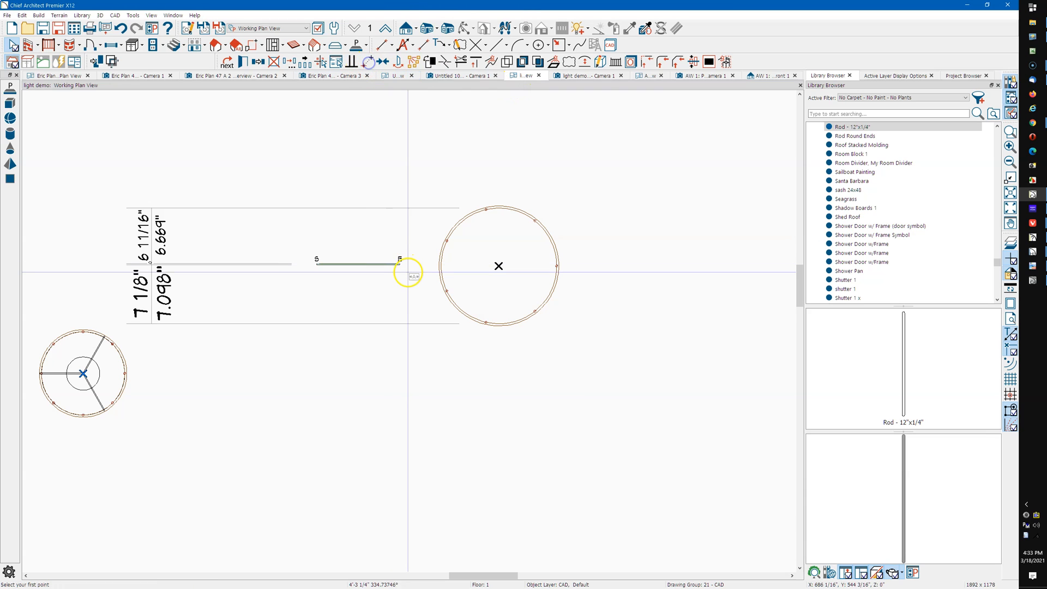
scroll(409, 276, "up", 8)
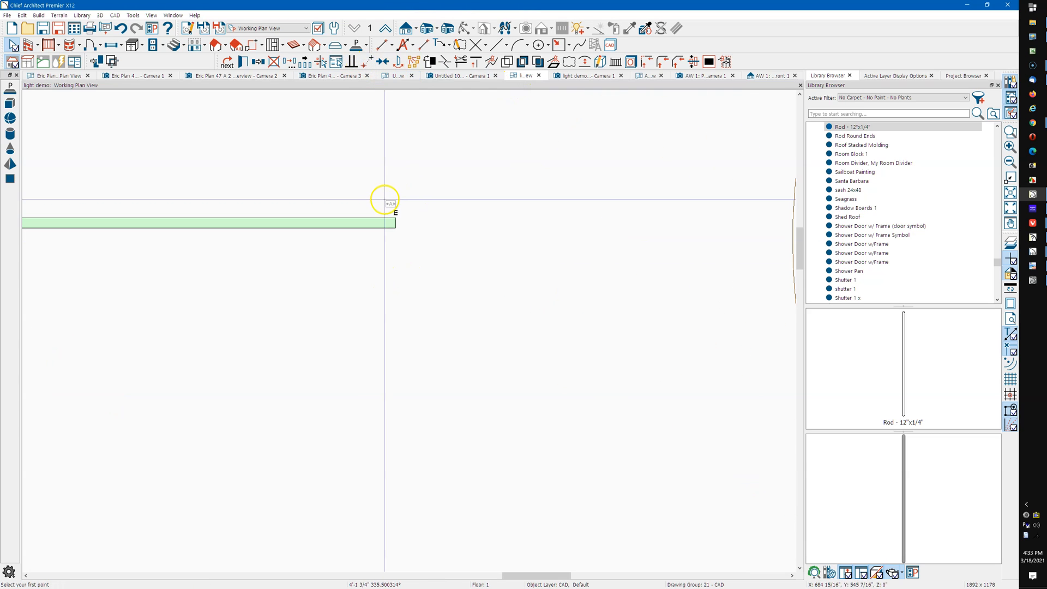
scroll(385, 200, "up", 3)
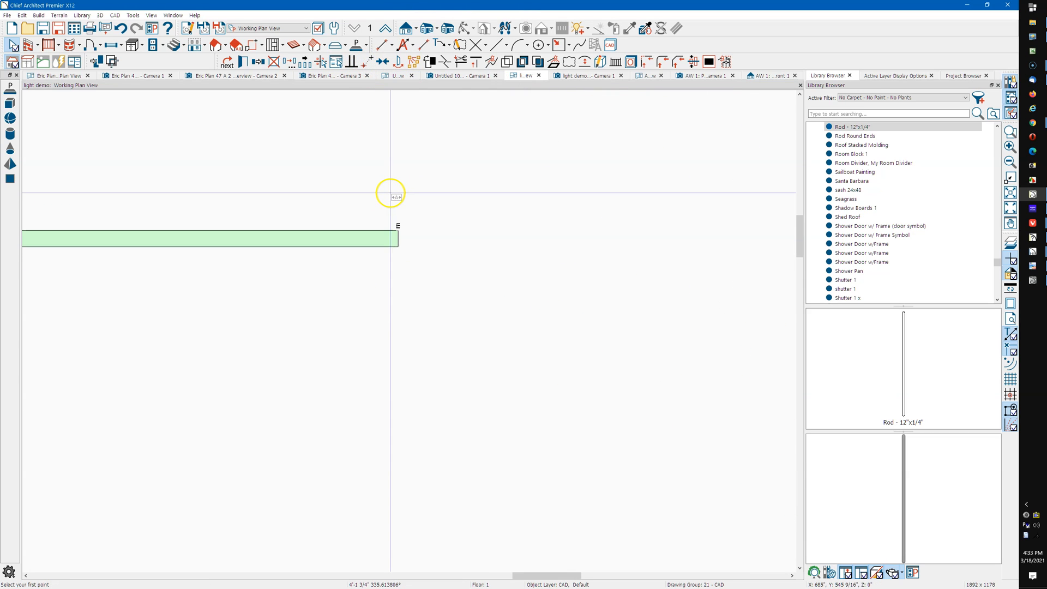
left_click(400, 242)
scroll(205, 211, "down", 6)
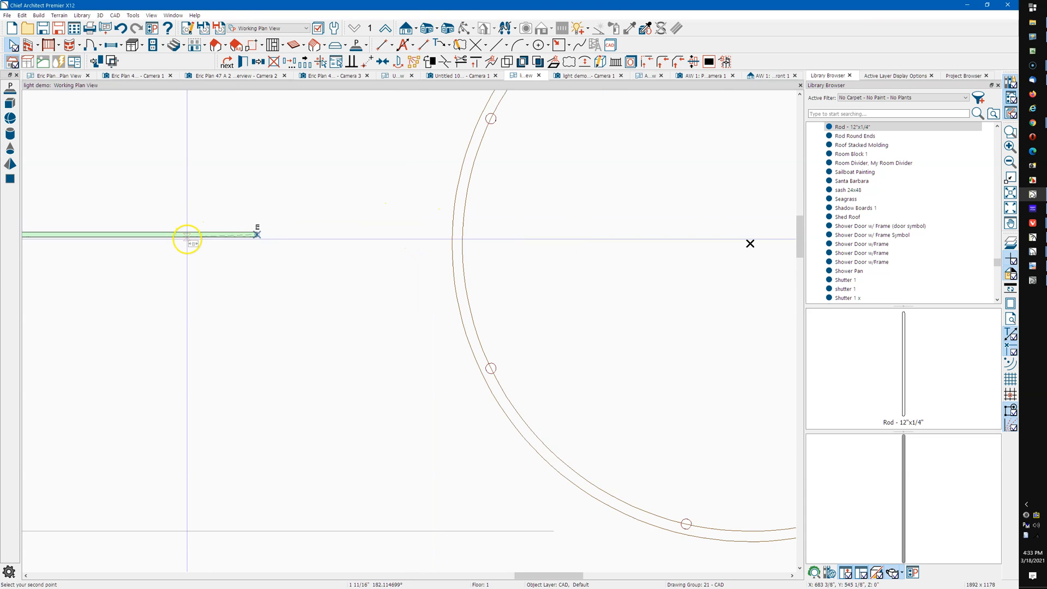
left_click(571, 242)
Shorten the support bar's outer end so it stops at the ring
scroll(335, 247, "up", 3)
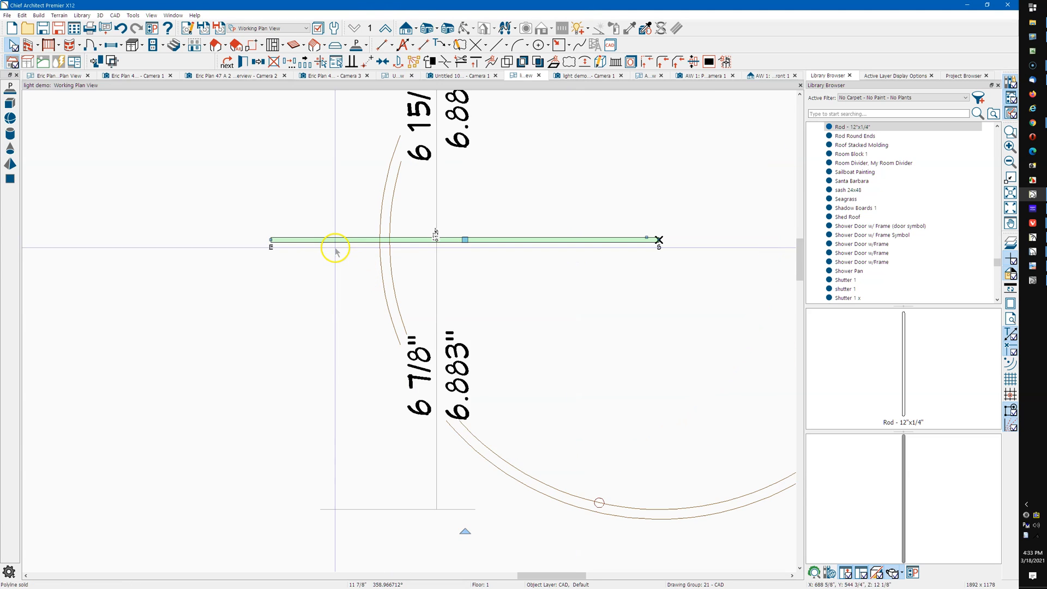
scroll(334, 247, "up", 1)
left_click_drag(248, 238, 401, 242)
Make 2 rotated copies of the support bar about the ring's center so the three bars are evenly spaced
scroll(330, 262, "down", 4)
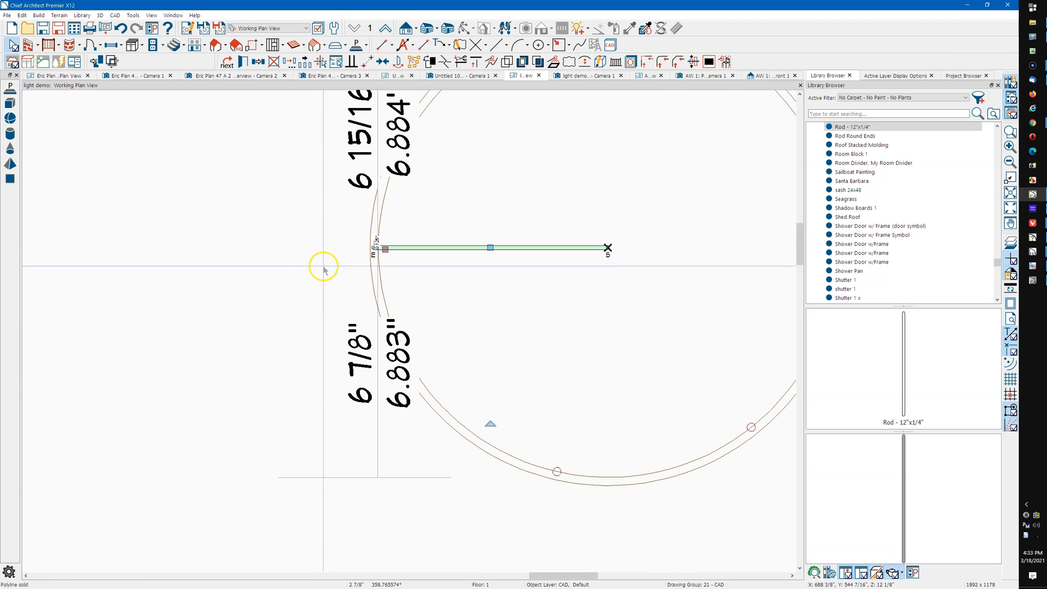
scroll(306, 239, "down", 2)
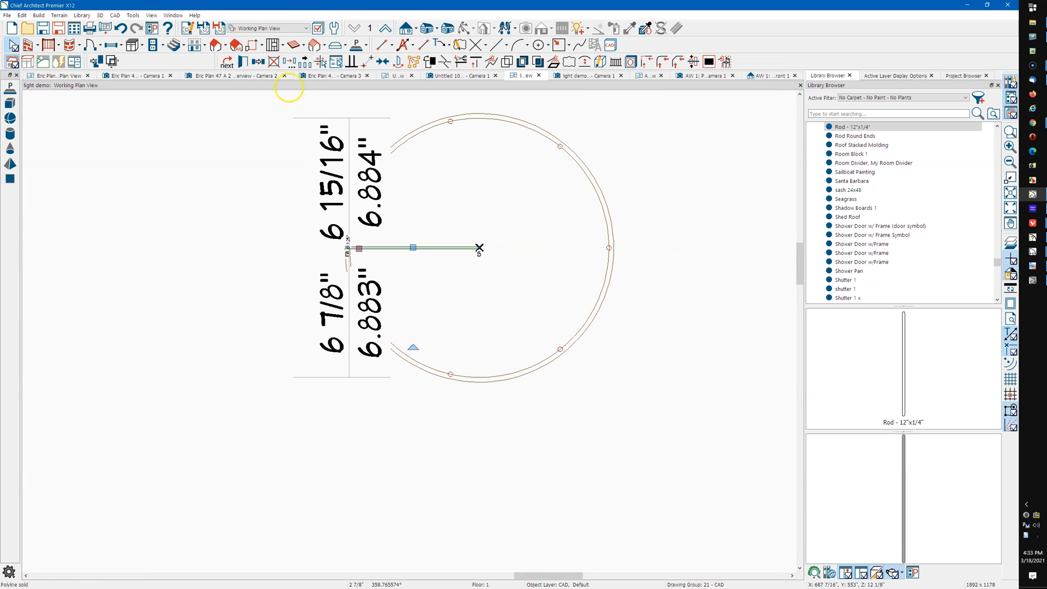
left_click(289, 61)
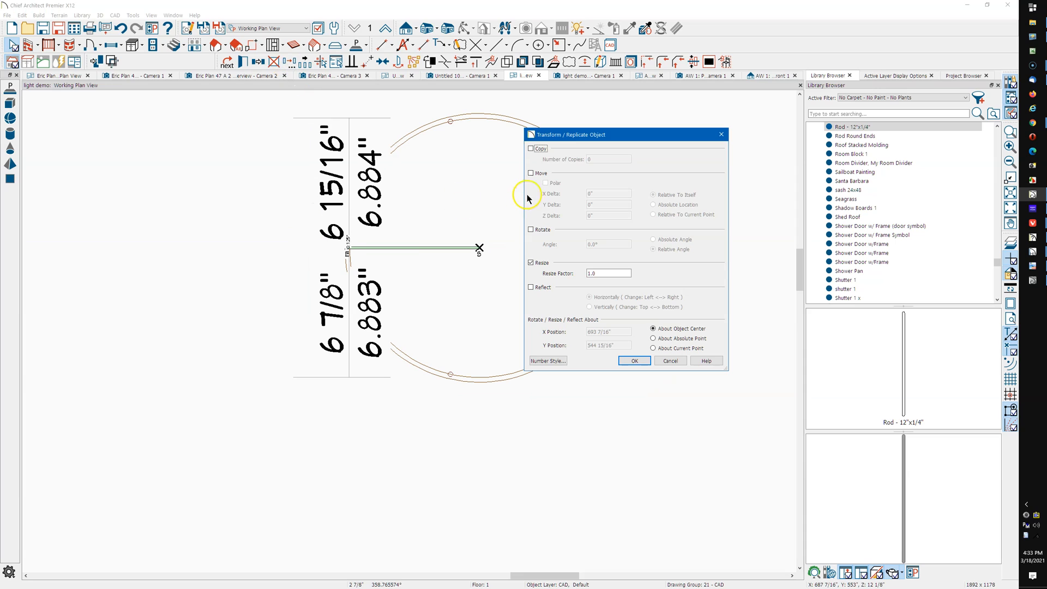
left_click(539, 149)
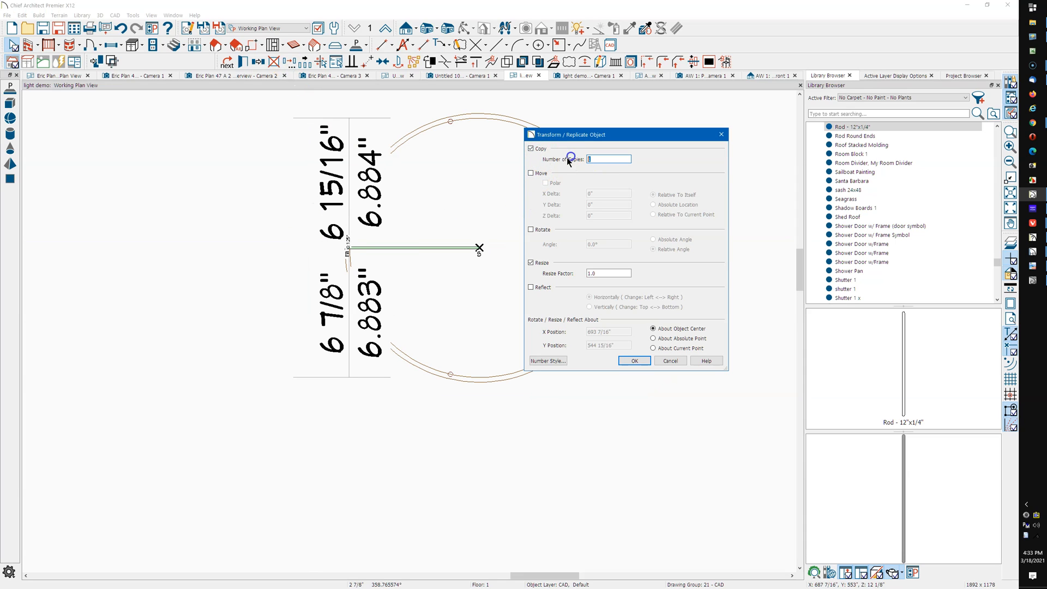
type("2")
left_click(584, 268)
left_click(538, 235)
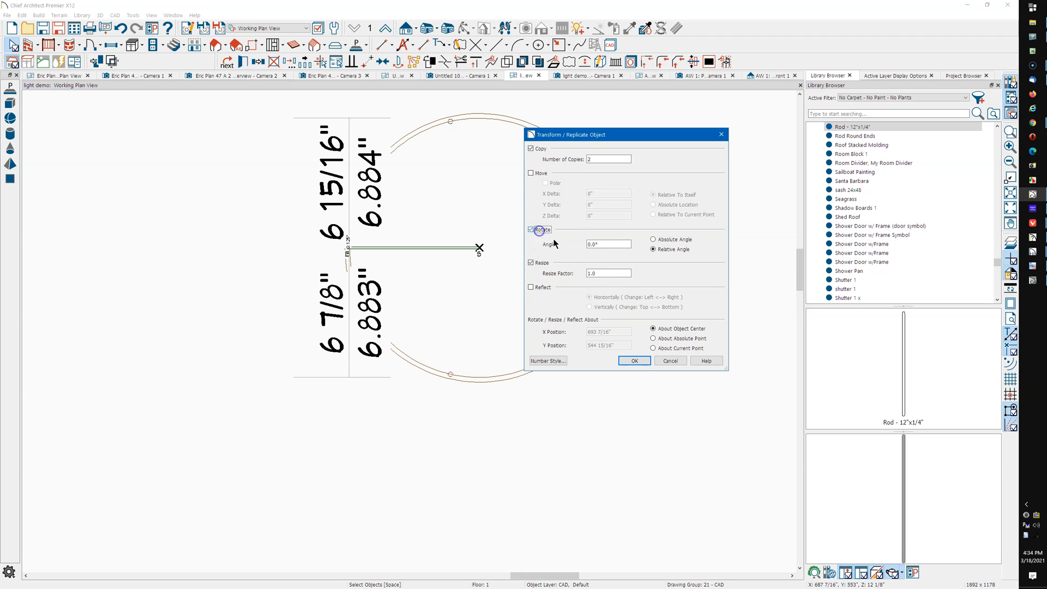
left_click(611, 245)
left_click(634, 361)
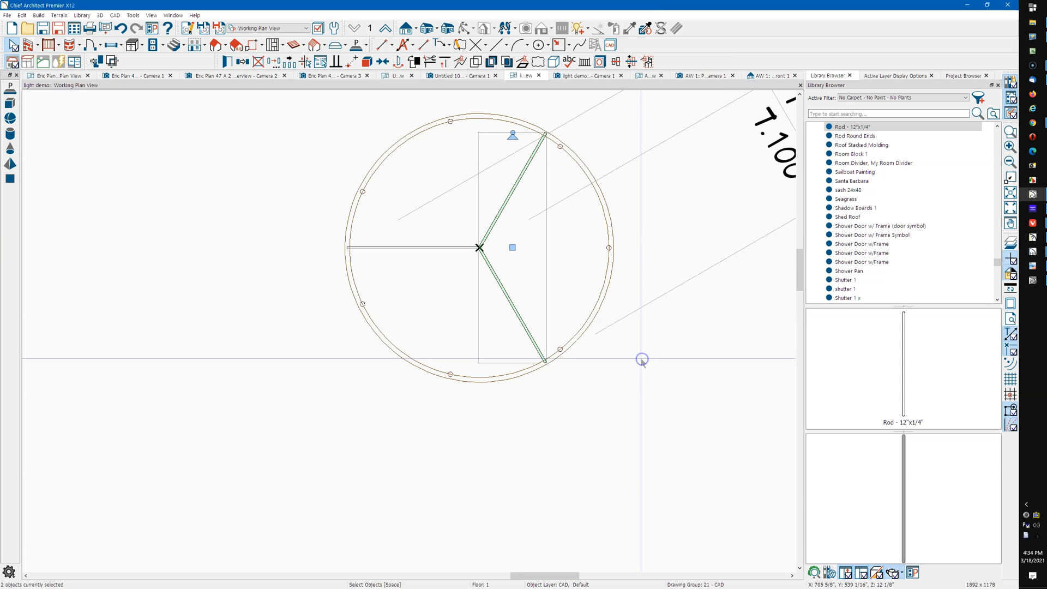
Examine the three support bars in the 3D camera view and compare them with the sample fixture's central disc
left_click(588, 77)
left_click_drag(533, 418, 511, 362)
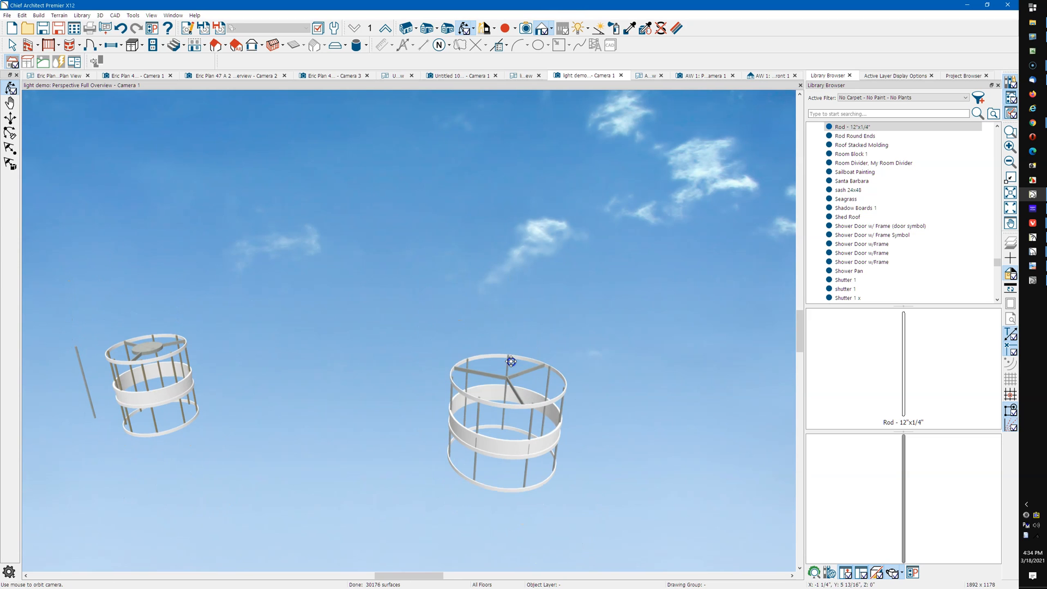
scroll(510, 377, "up", 2)
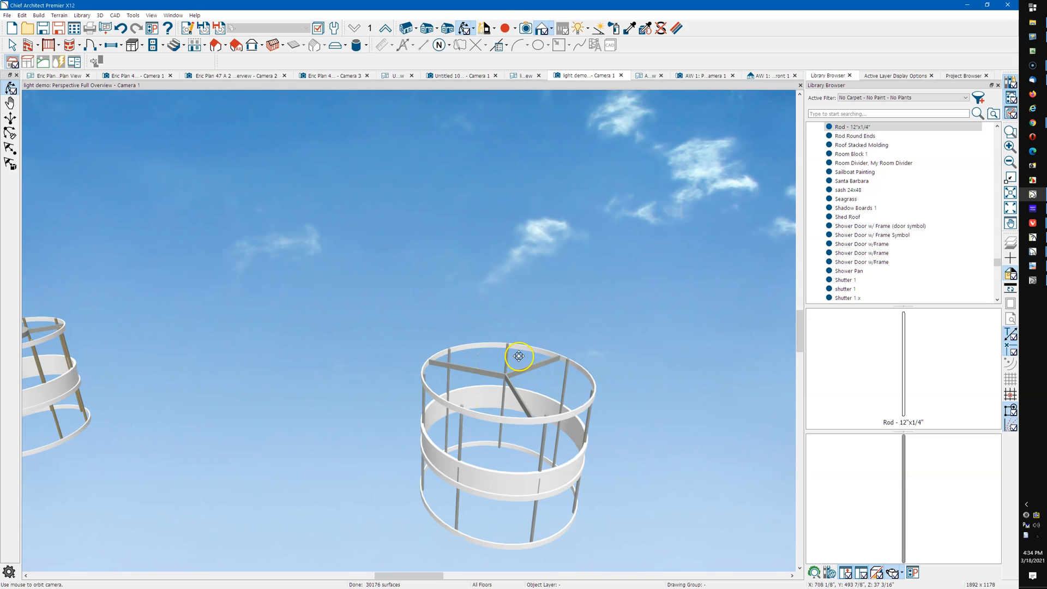
scroll(520, 357, "down", 2)
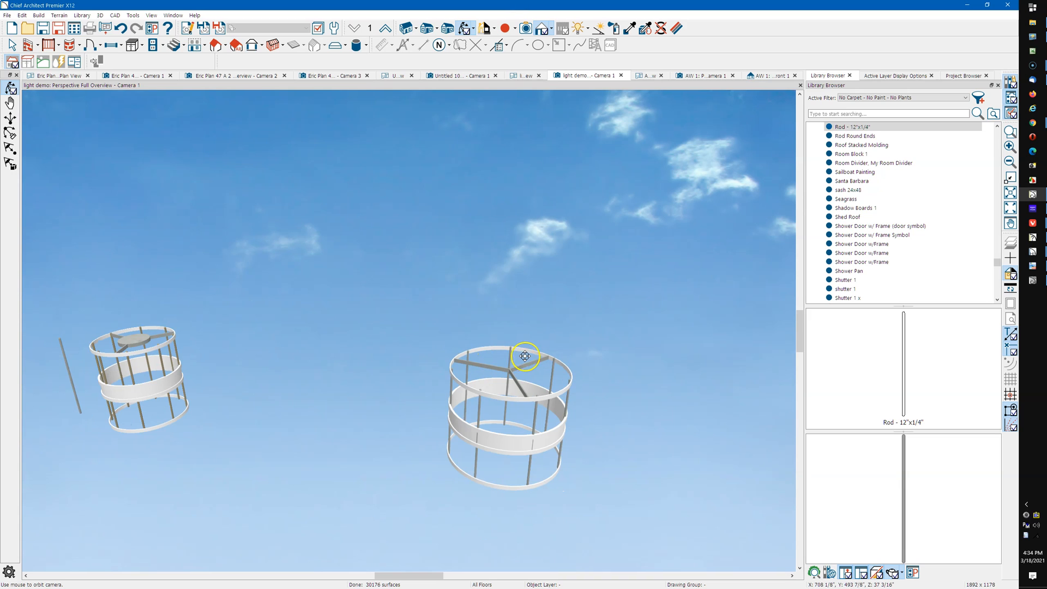
key("space")
left_click(129, 339)
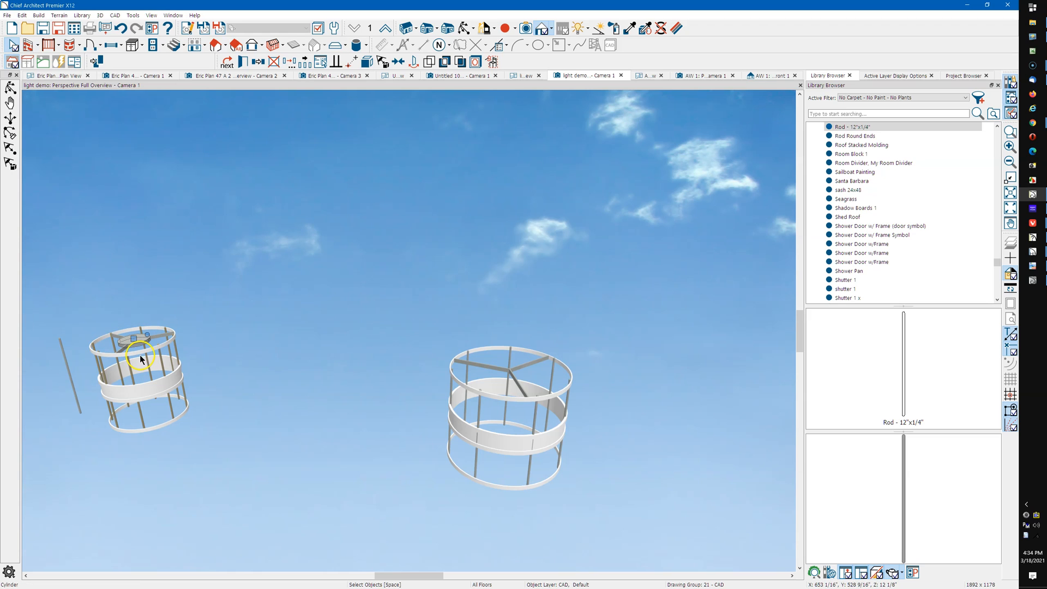
middle_click_drag(499, 438, 500, 418)
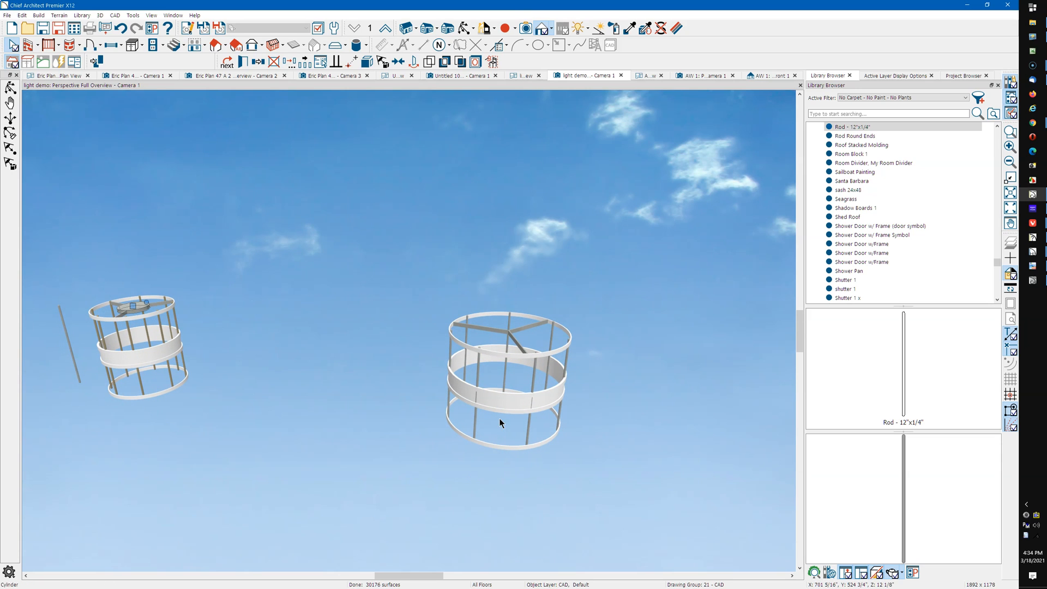
In the plan view, set the arc radius of the rods' circular distribution path to 6 3/4"
left_click(522, 76)
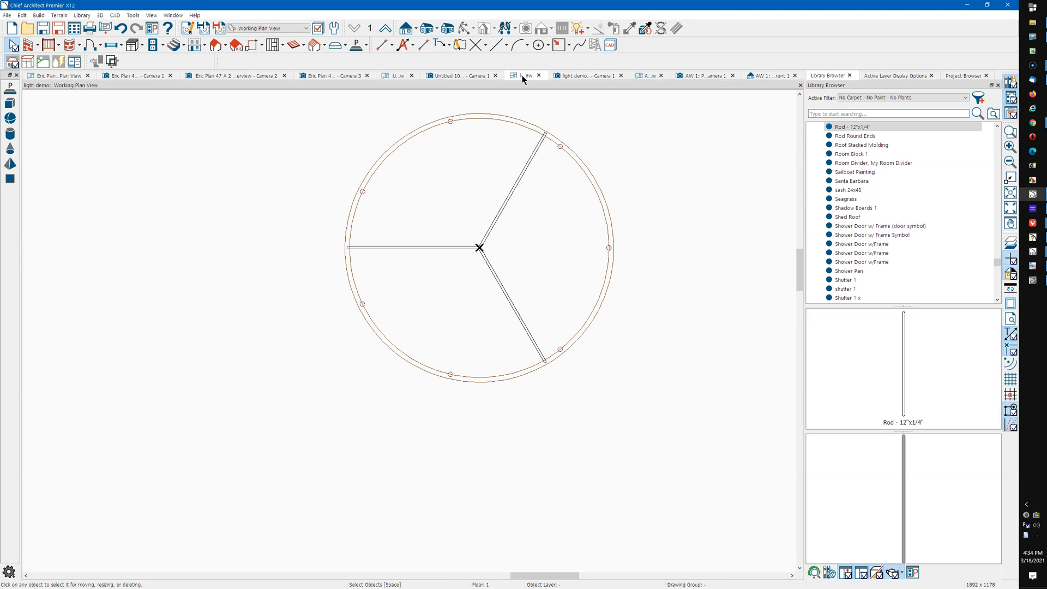
left_click(505, 122)
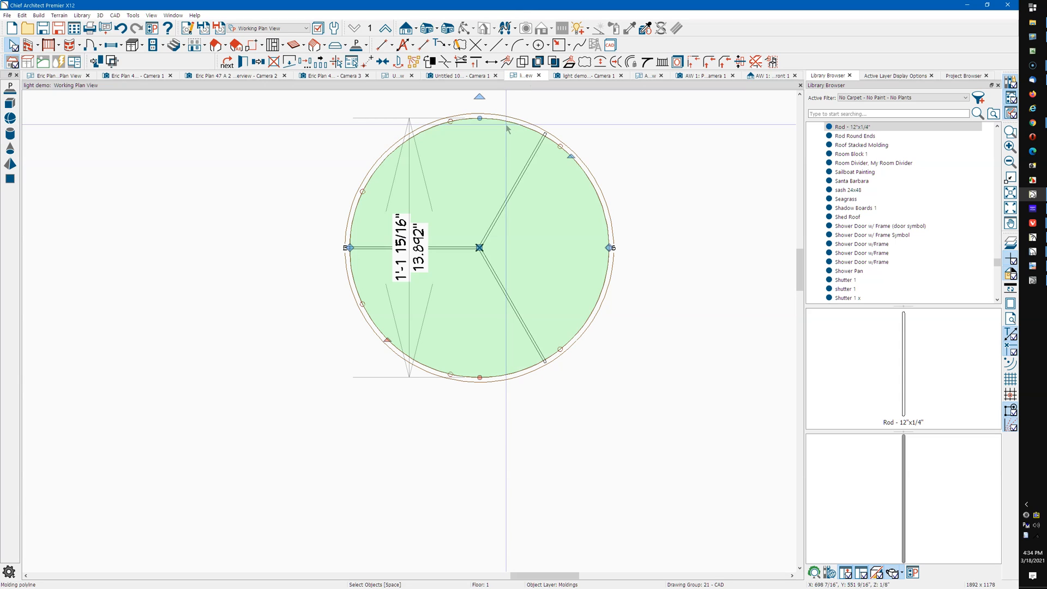
left_click(499, 125)
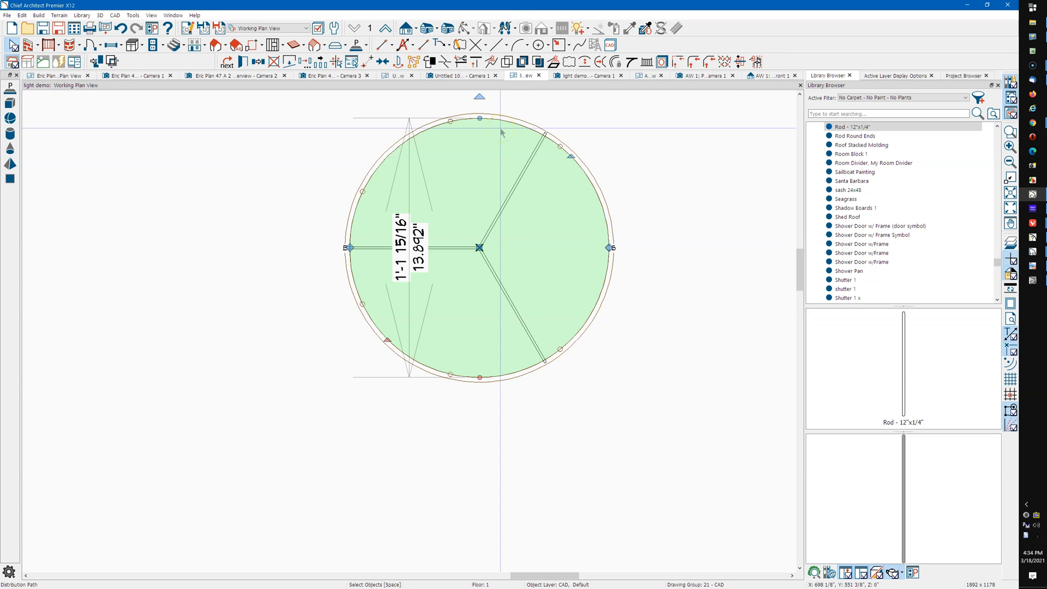
left_click(243, 62)
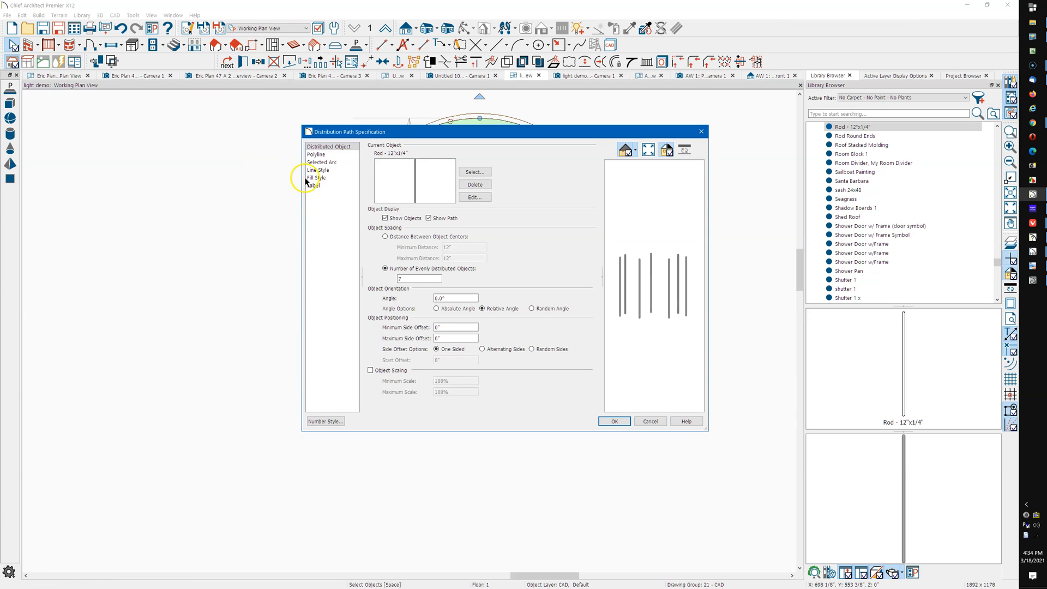
left_click(338, 155)
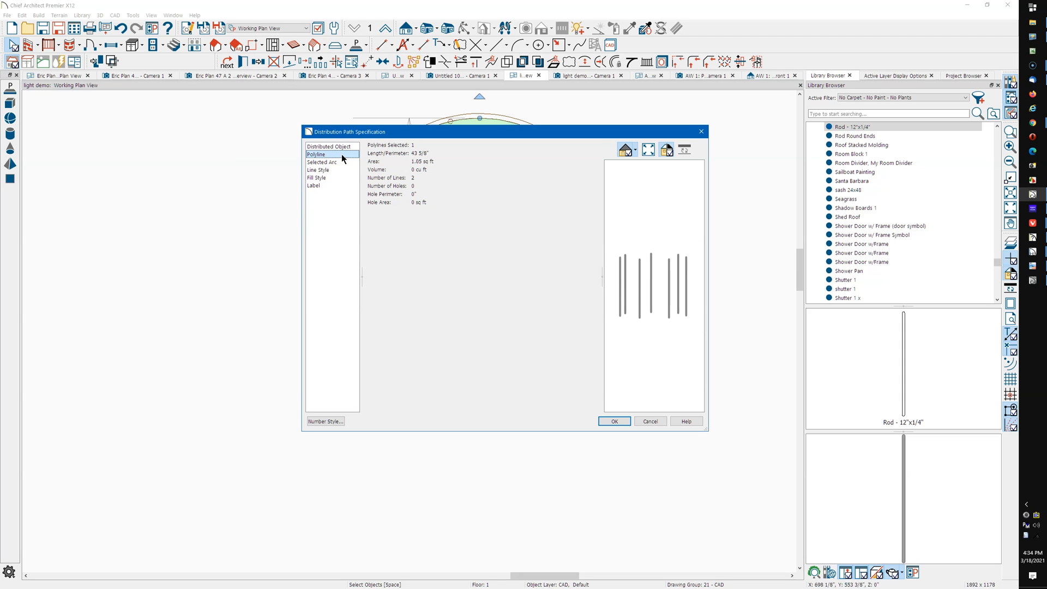
left_click(341, 162)
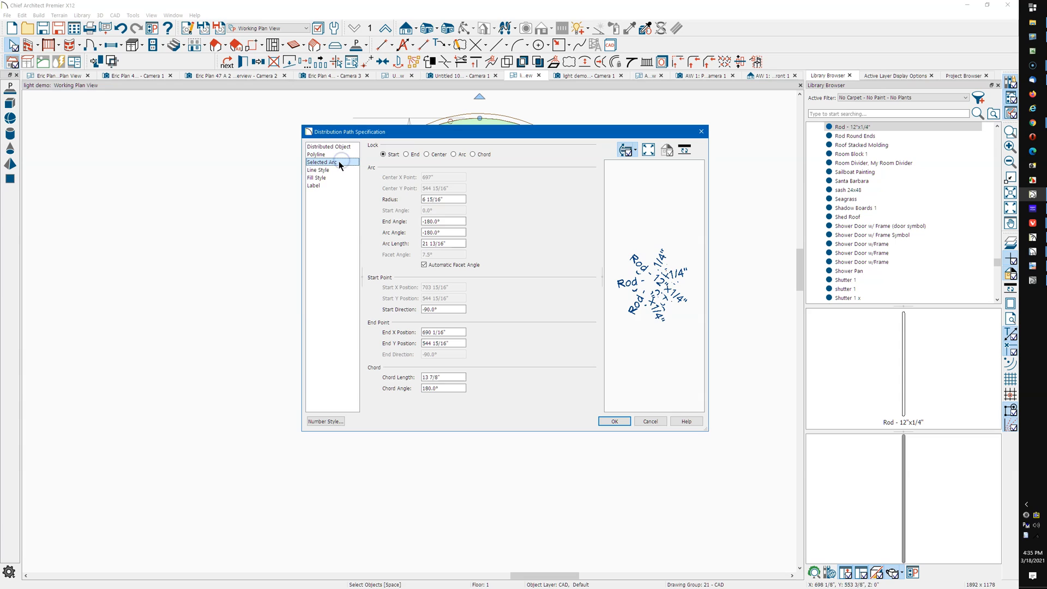
left_click(446, 202)
left_click(446, 201)
left_click(678, 190)
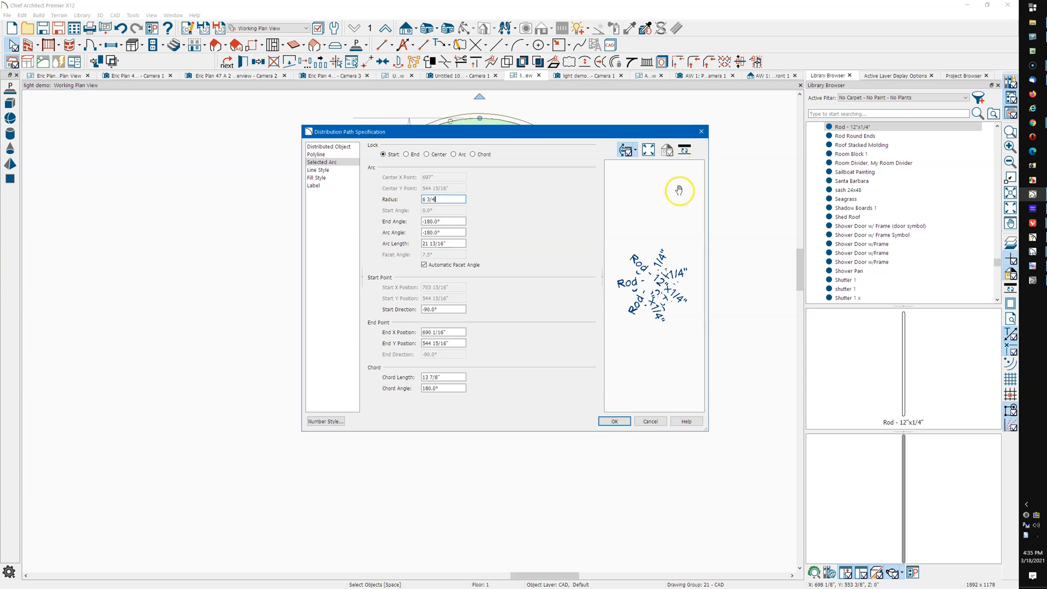
left_click(603, 422)
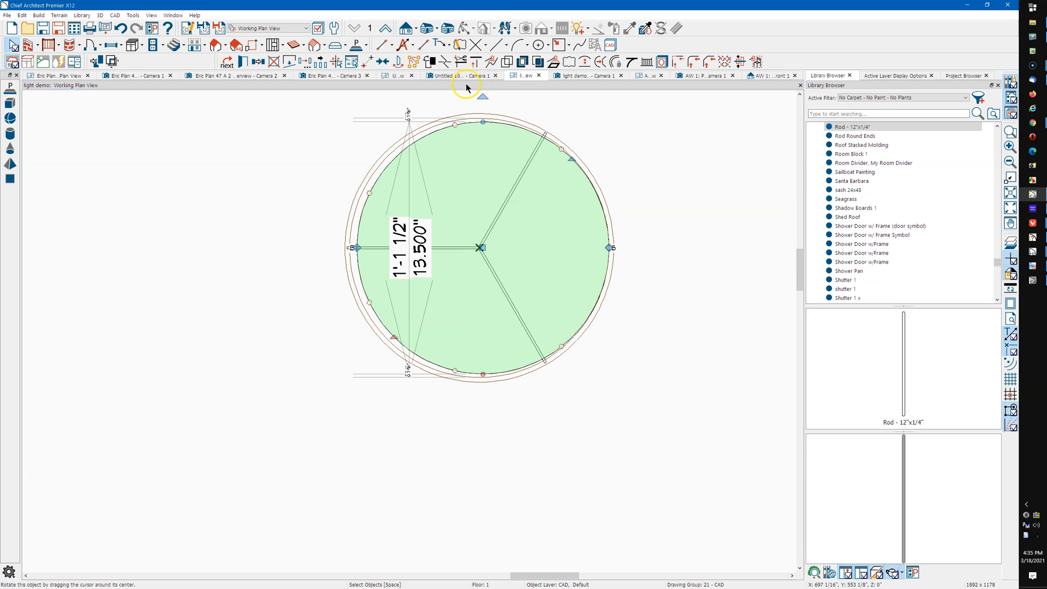
Move the distribution path point to point so its center lands on the ring's center point
left_click(366, 64)
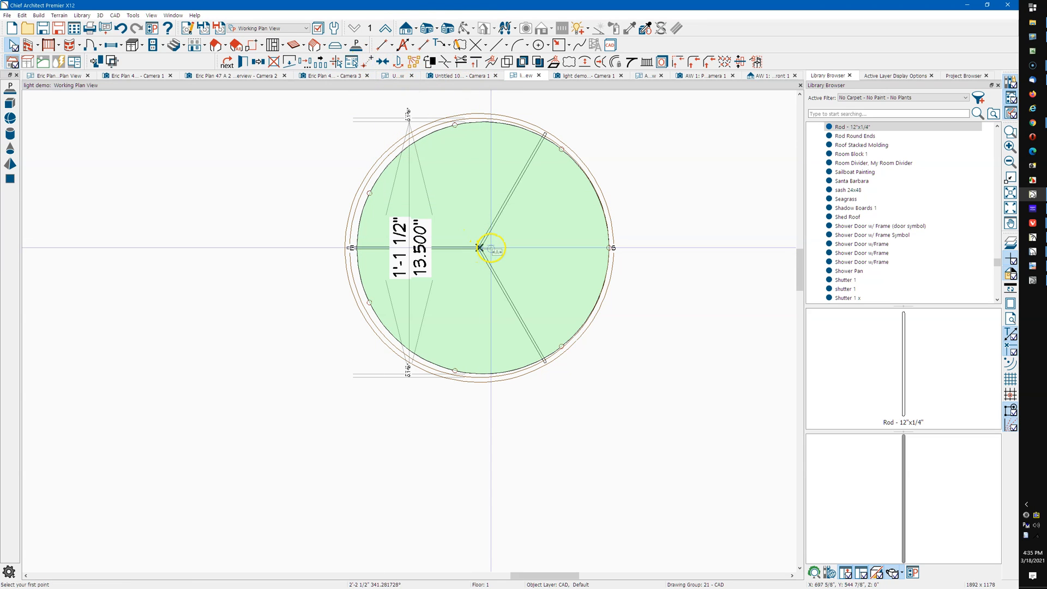
left_click(479, 248)
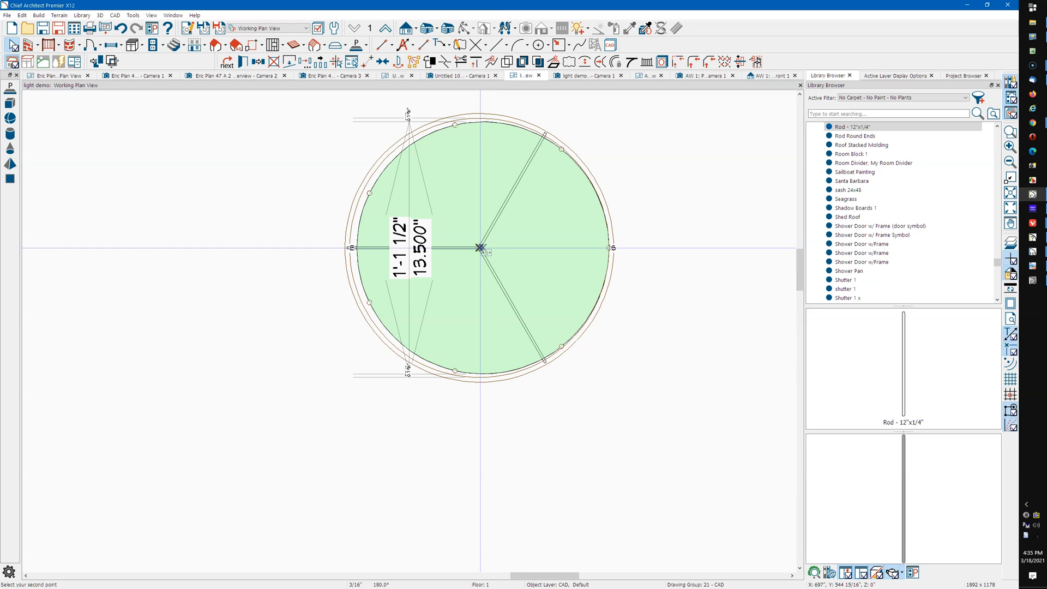
left_click(480, 248)
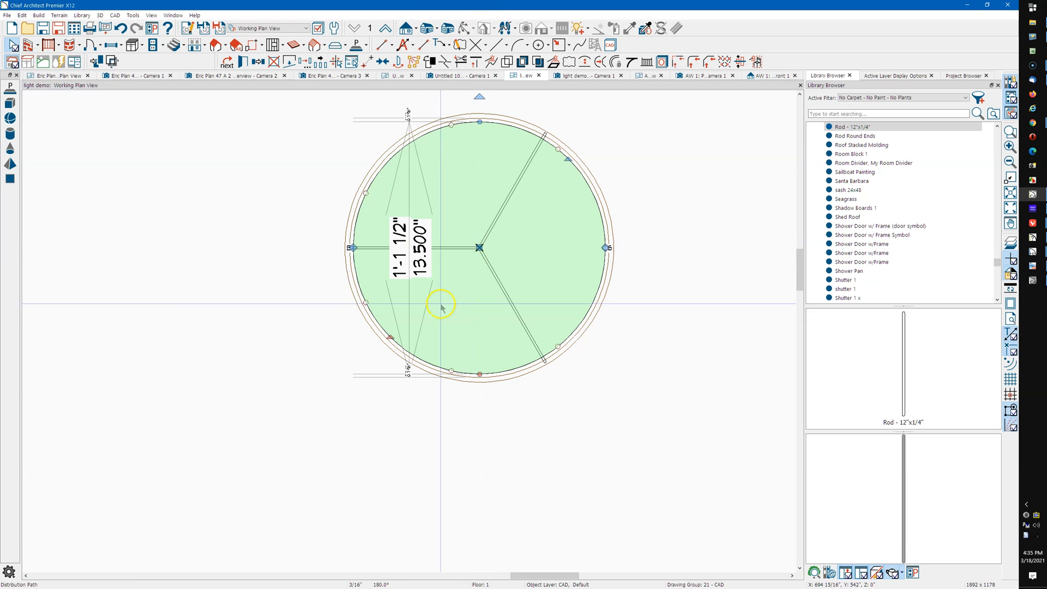
left_click(303, 315)
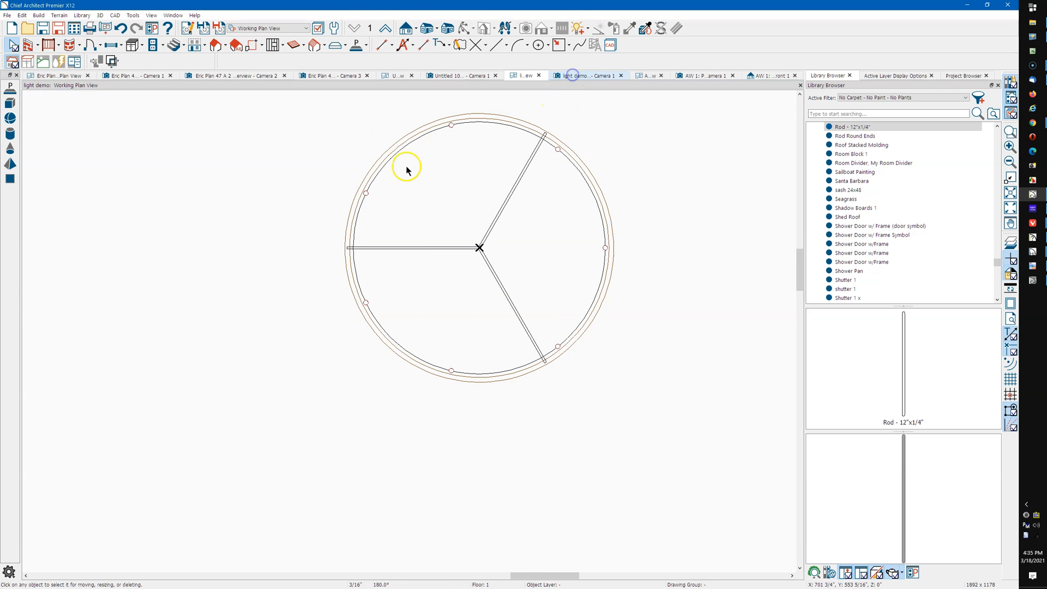
Examine the rods' position relative to the rings in the 3D camera view and compare the fixture with the sample
left_click(572, 76)
left_click(465, 28)
left_click_drag(490, 248, 472, 309)
scroll(485, 305, "up", 2)
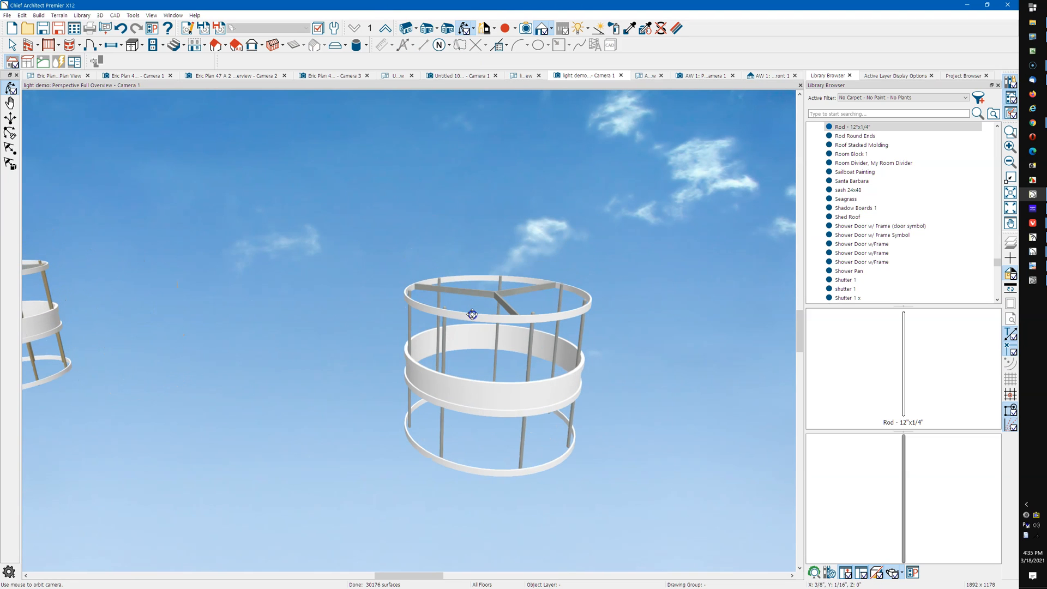
left_click(409, 345)
mouse_move(409, 351)
left_mouse_down()
mouse_move(409, 385)
mouse_move(409, 343)
mouse_move(401, 359)
mouse_move(444, 382)
mouse_move(509, 341)
mouse_move(516, 310)
mouse_move(463, 332)
mouse_move(397, 330)
mouse_move(416, 348)
left_mouse_up()
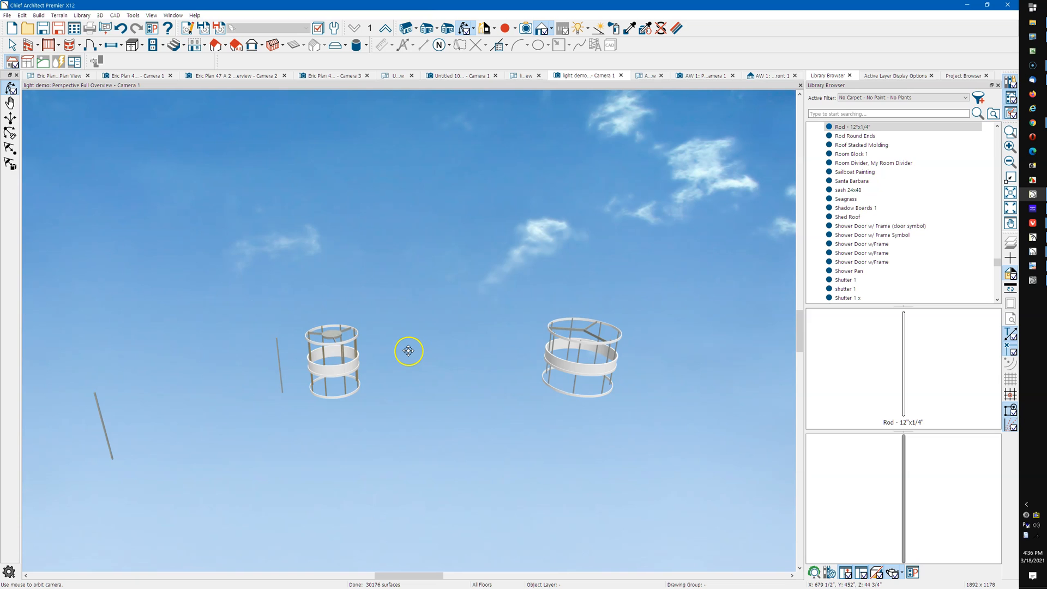
left_click_drag(582, 349, 576, 350)
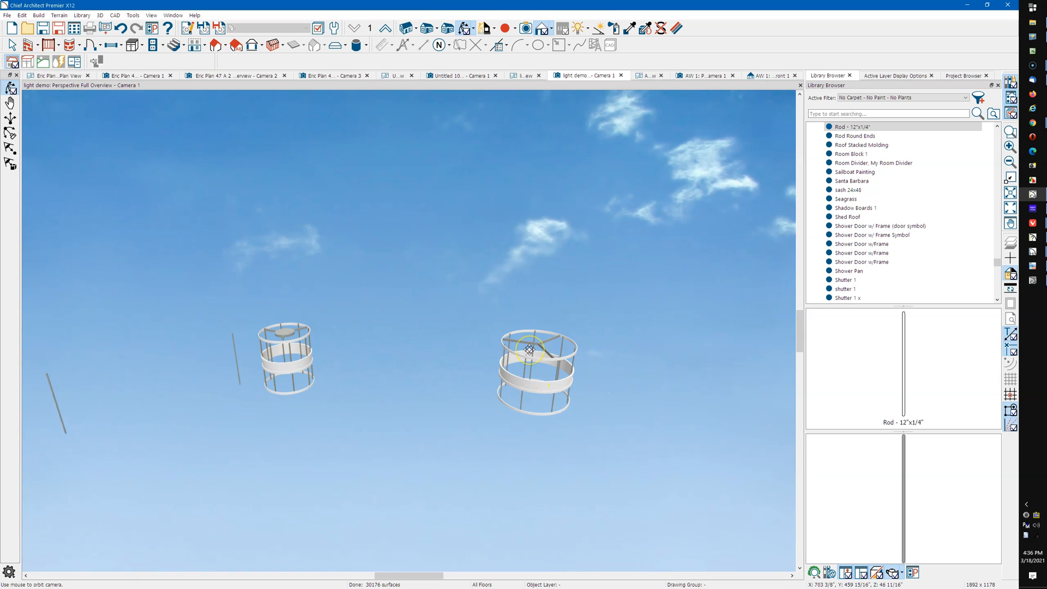
scroll(539, 353, "up", 2)
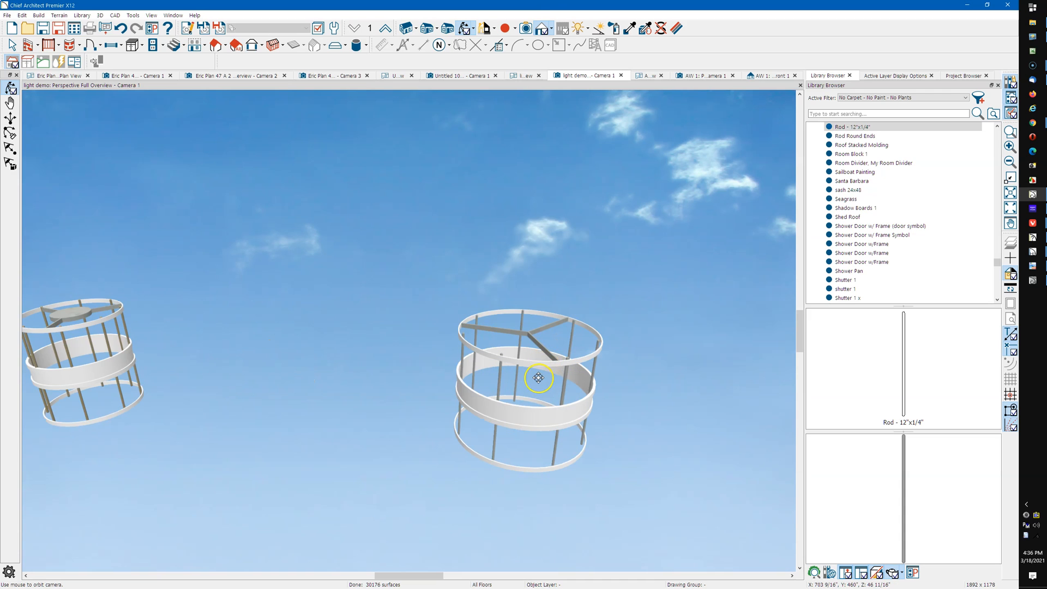
left_click_drag(538, 378, 532, 376)
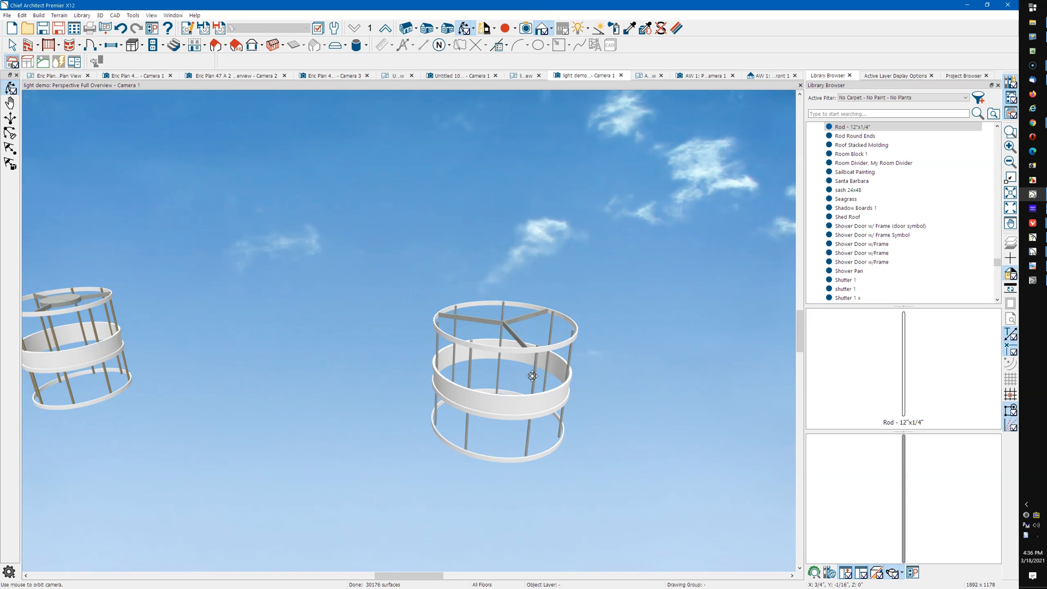
scroll(532, 377, "down", 3)
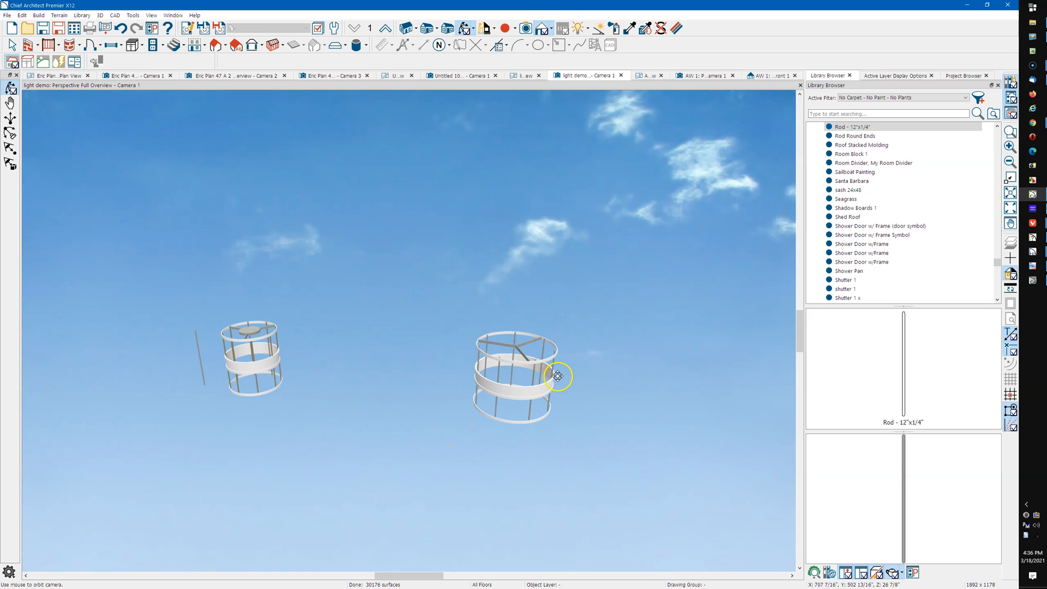
scroll(558, 376, "up", 3)
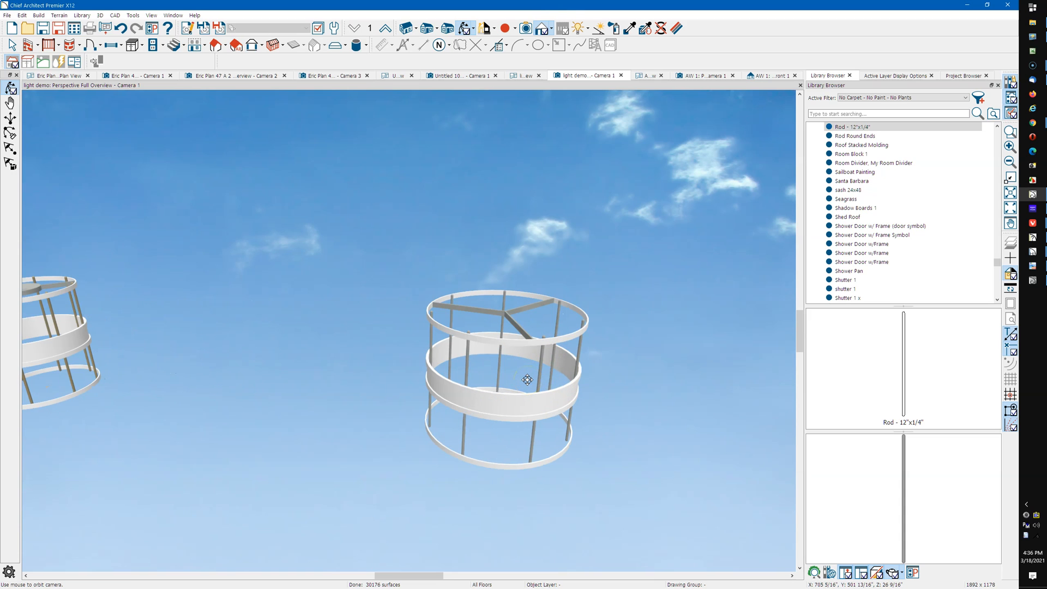
left_click_drag(527, 380, 324, 386)
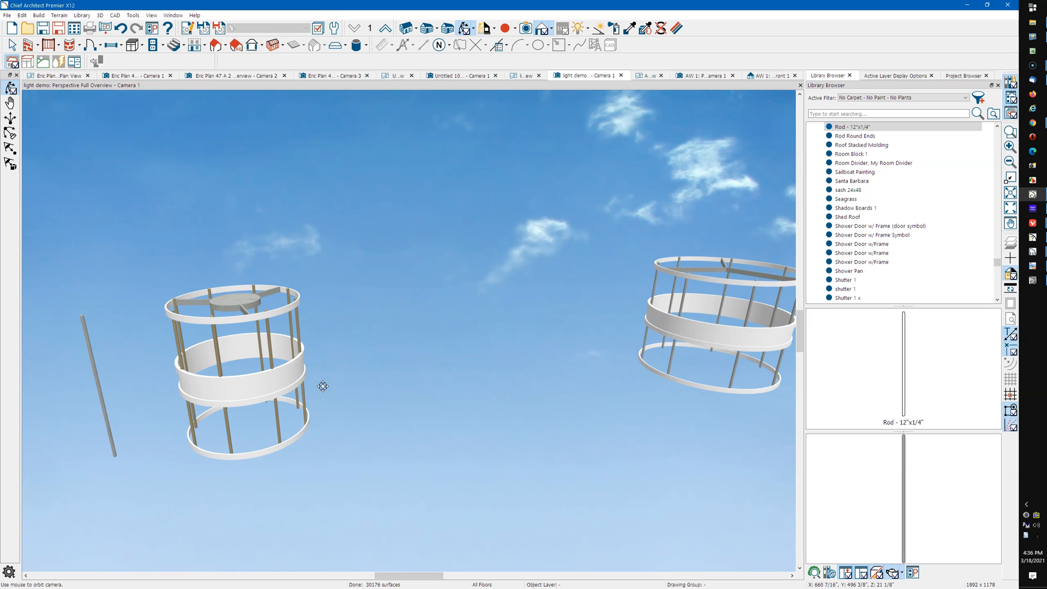
mouse_move(321, 386)
left_mouse_down()
mouse_move(388, 367)
mouse_move(329, 371)
left_mouse_up()
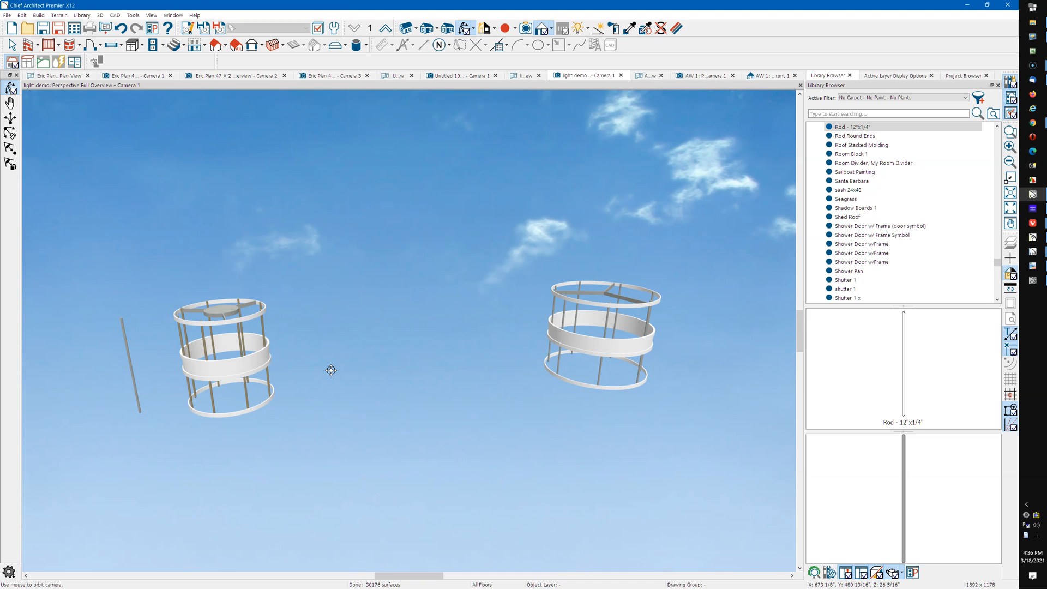
left_click_drag(331, 370, 440, 370)
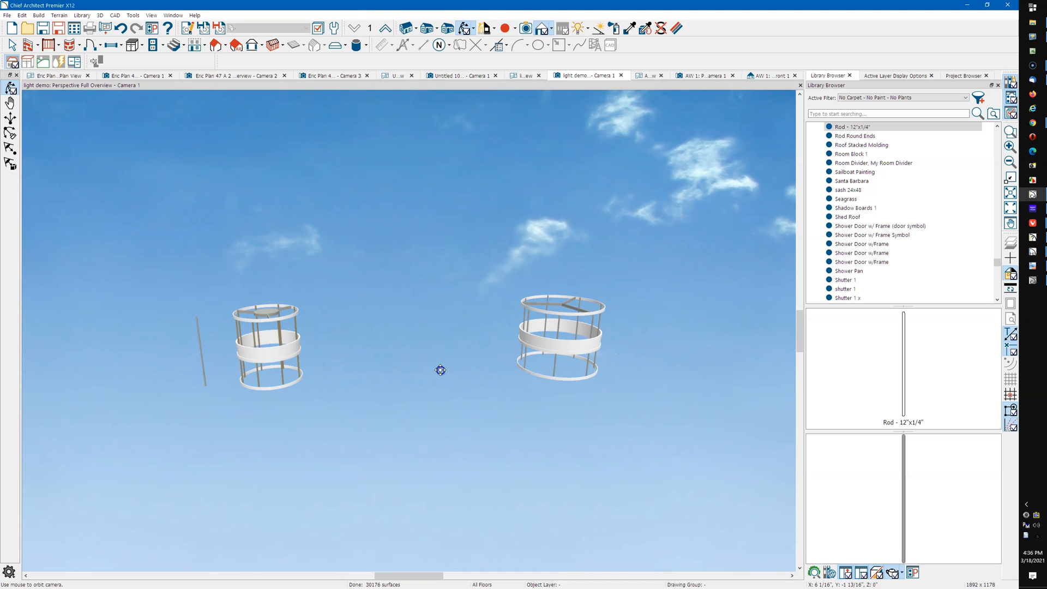
left_click(424, 386)
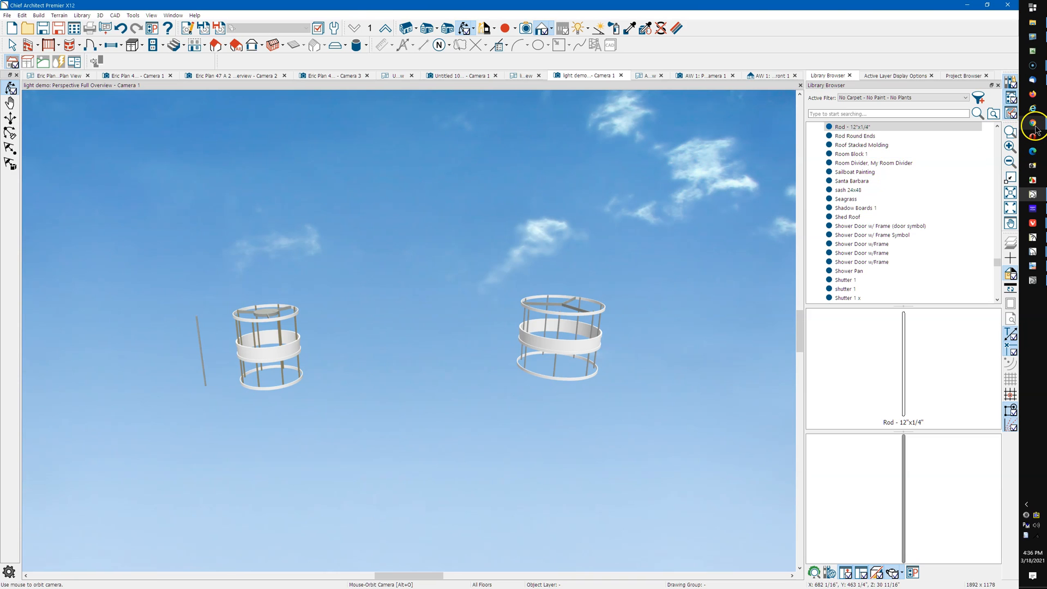
Switch to YouTube Studio in Chrome, search the channel for "face", and view the details of "Revolving A Face and Drawing Setup"
mouse_move(1035, 128)
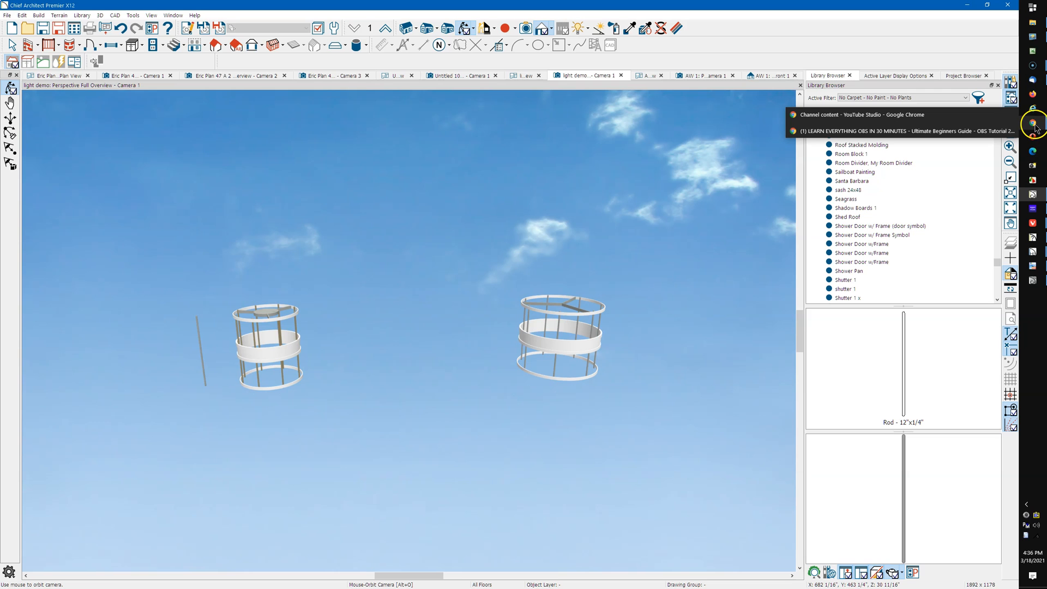
left_click(842, 121)
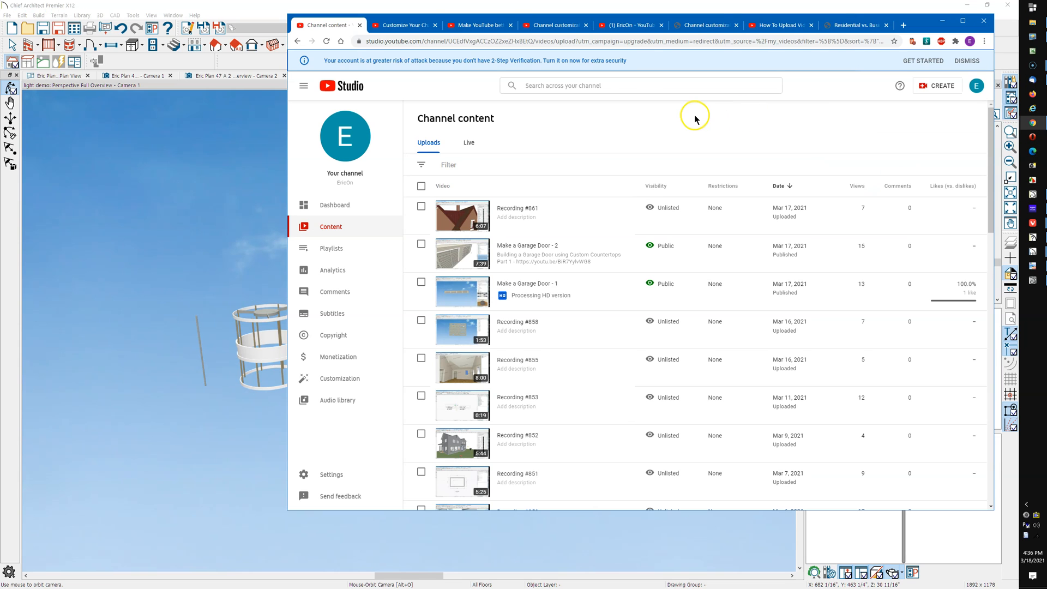
left_click(611, 87)
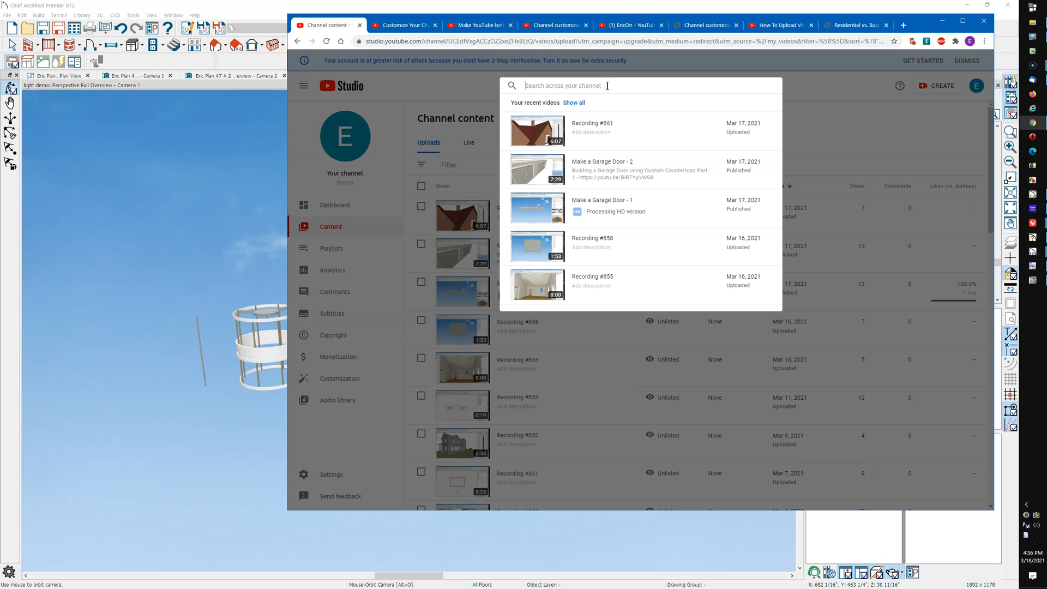
type("face")
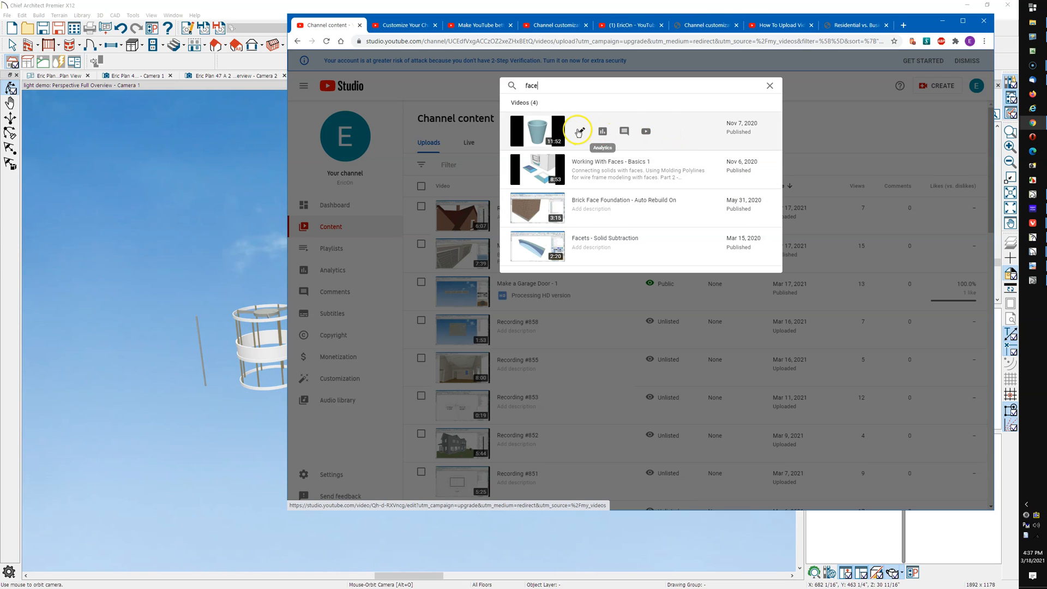
left_click(579, 132)
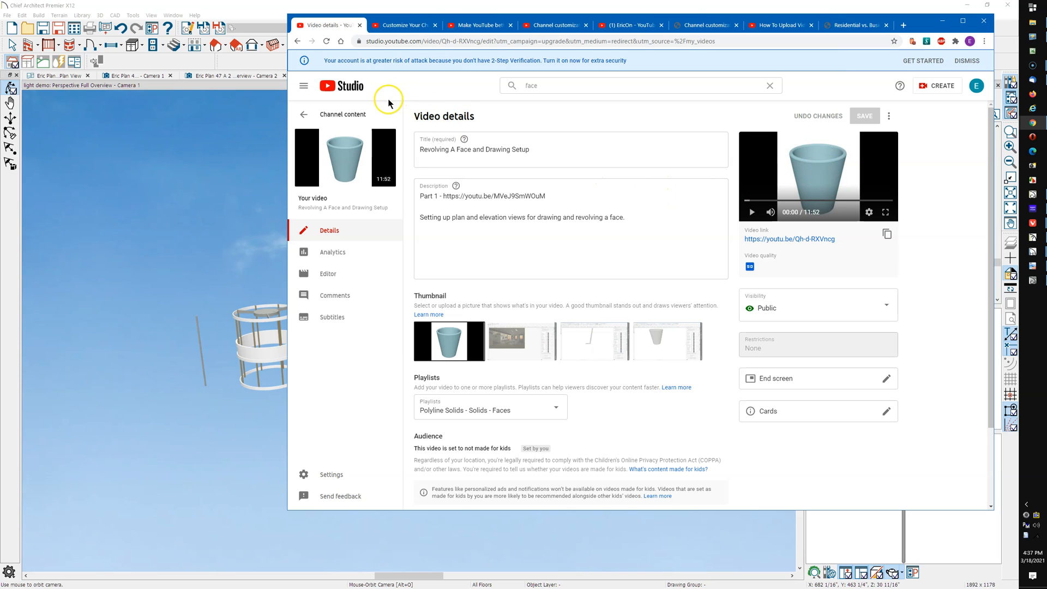
left_click(332, 116)
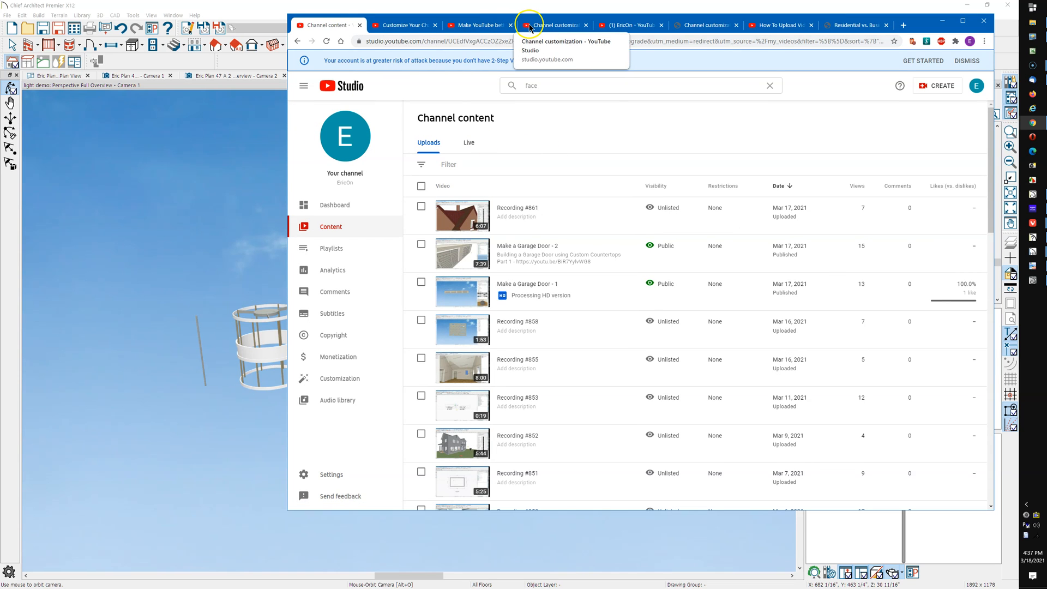
On the public YouTube channel page, open the "Polyline Solids - Solids - Faces" playlist in a new tab and look through its videos
left_click(625, 26)
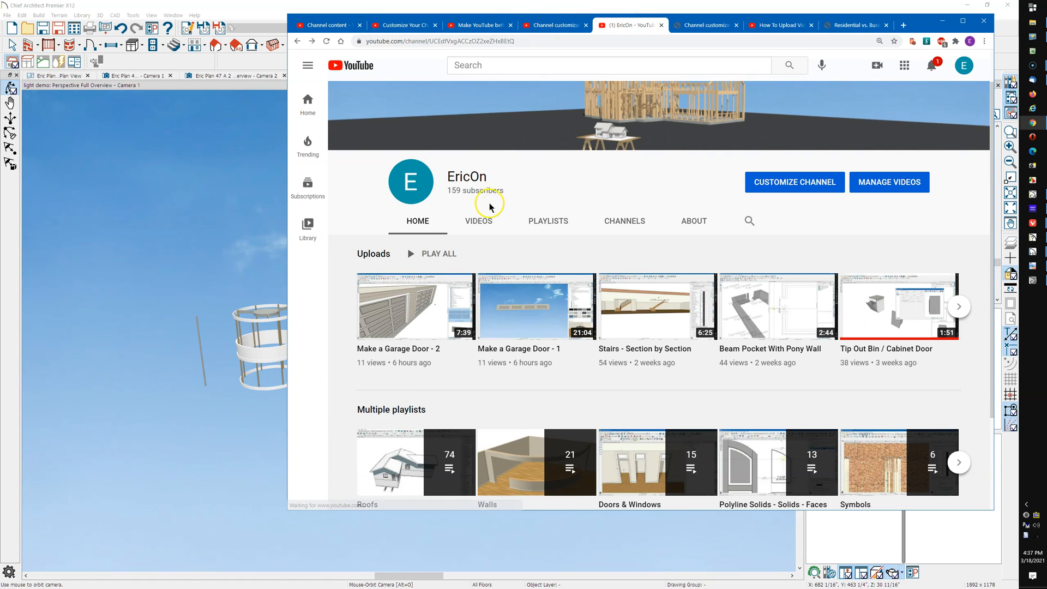
scroll(479, 206, "down", 1)
scroll(455, 201, "down", 1)
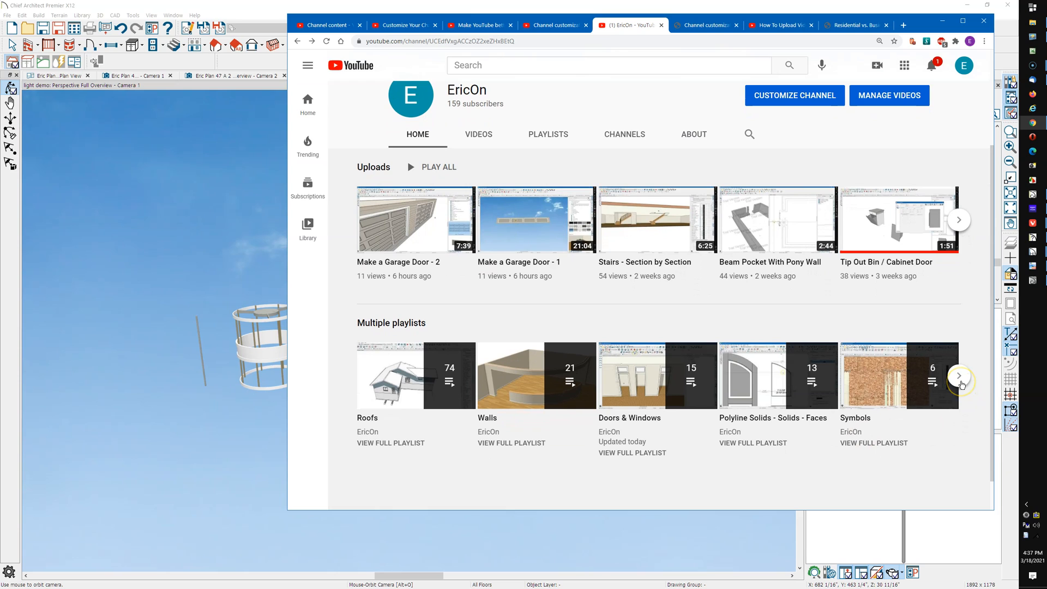
left_click(868, 420)
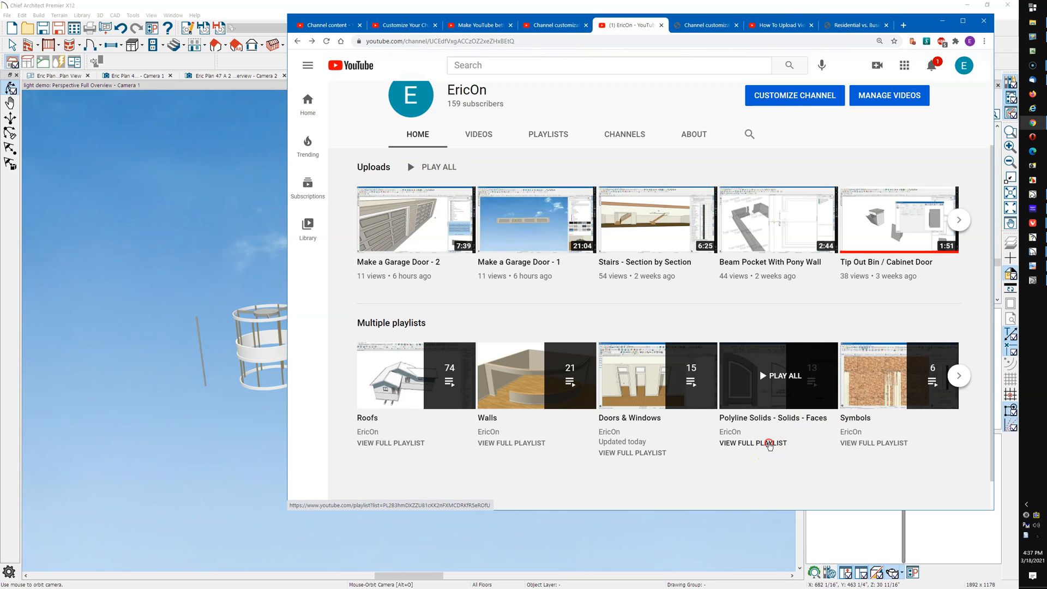
right_click(768, 444)
left_click(800, 451)
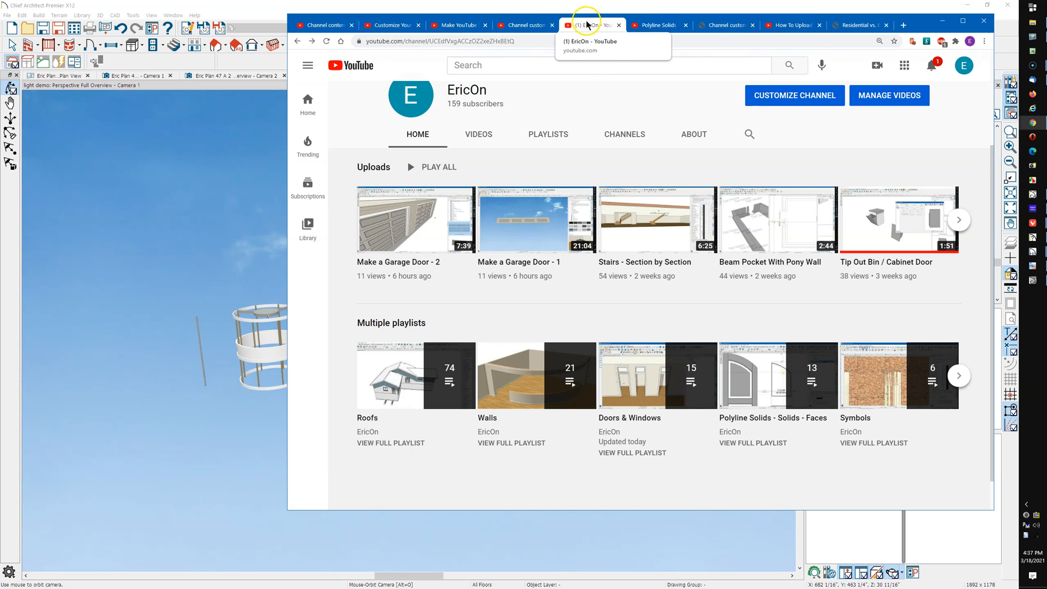
left_click(649, 25)
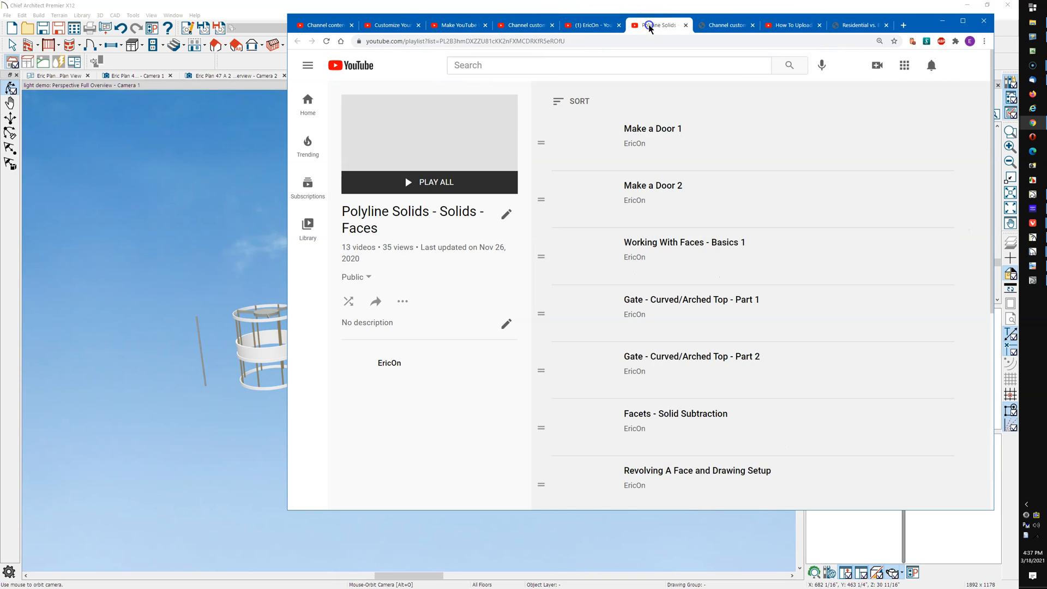
scroll(725, 224, "down", 2)
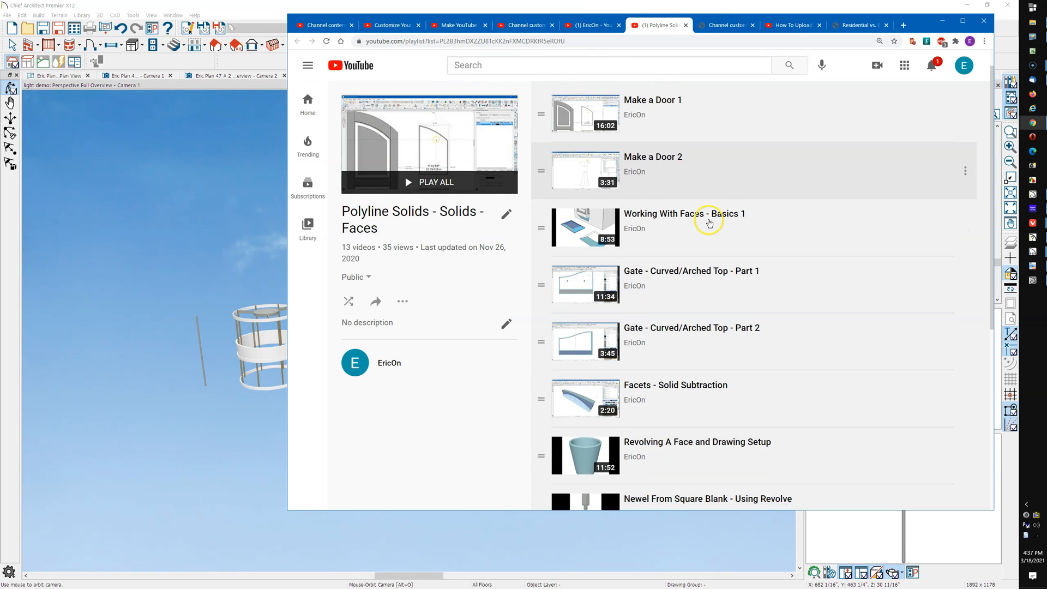
Review the playlist's tutorials from "Make a Door 1" through "Recording #700", including "Revolving A Face and Drawing Setup" and the column videos
scroll(706, 223, "down", 3)
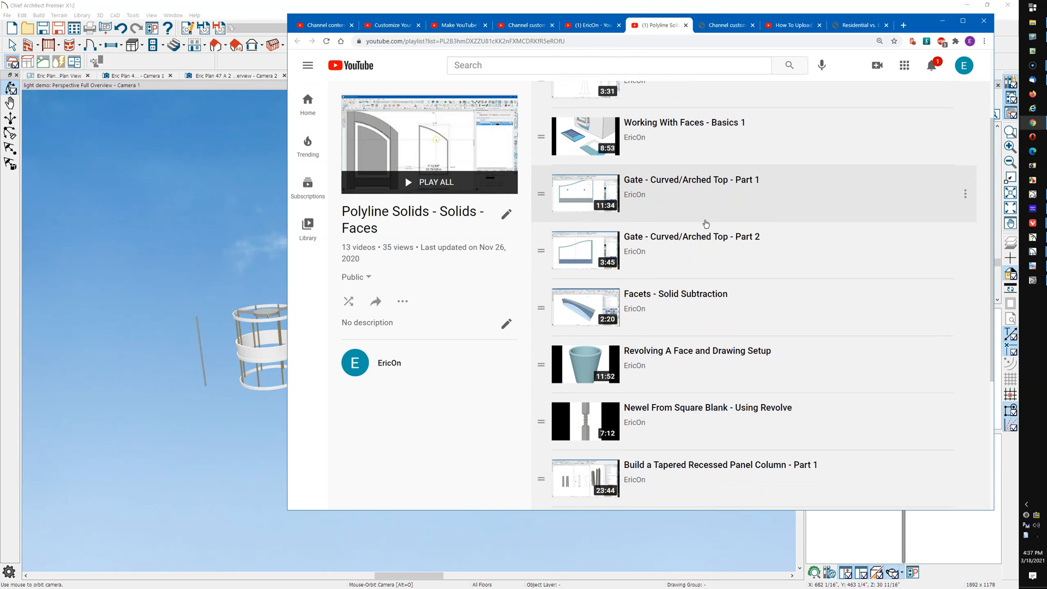
scroll(703, 224, "down", 1)
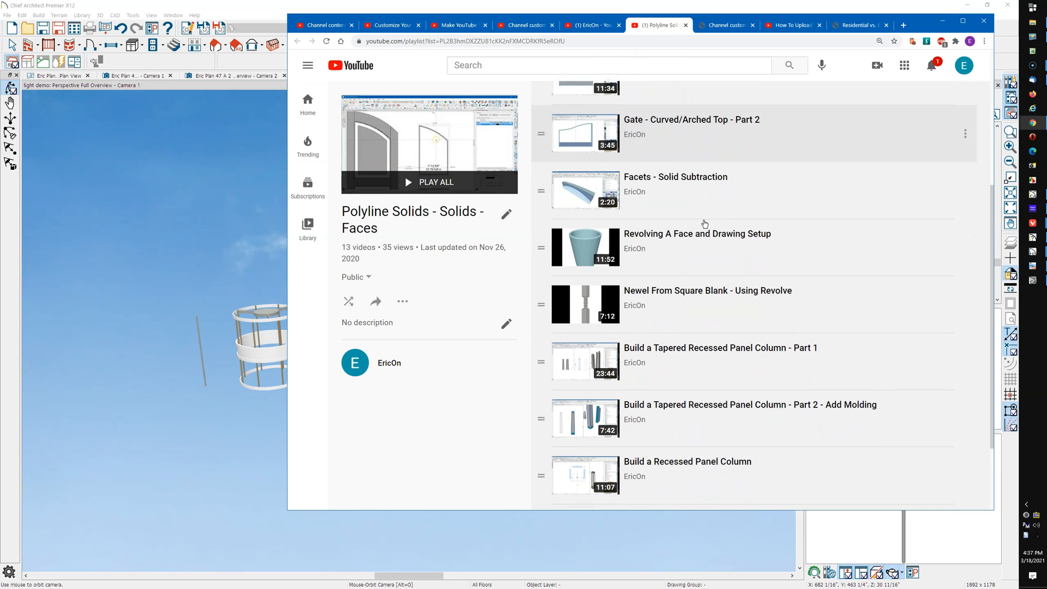
left_click(581, 212)
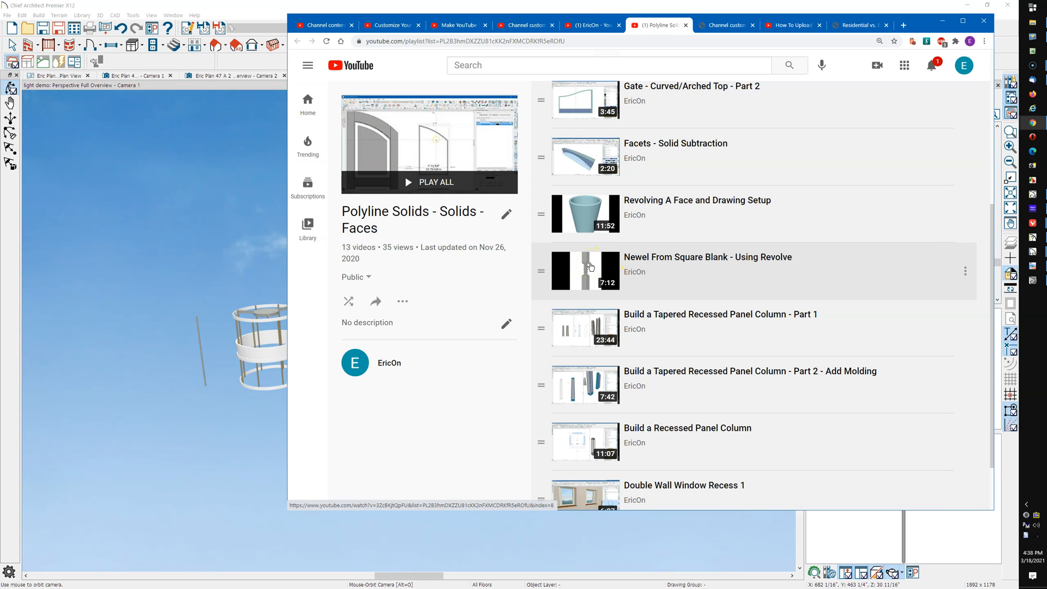
scroll(590, 266, "up", 2)
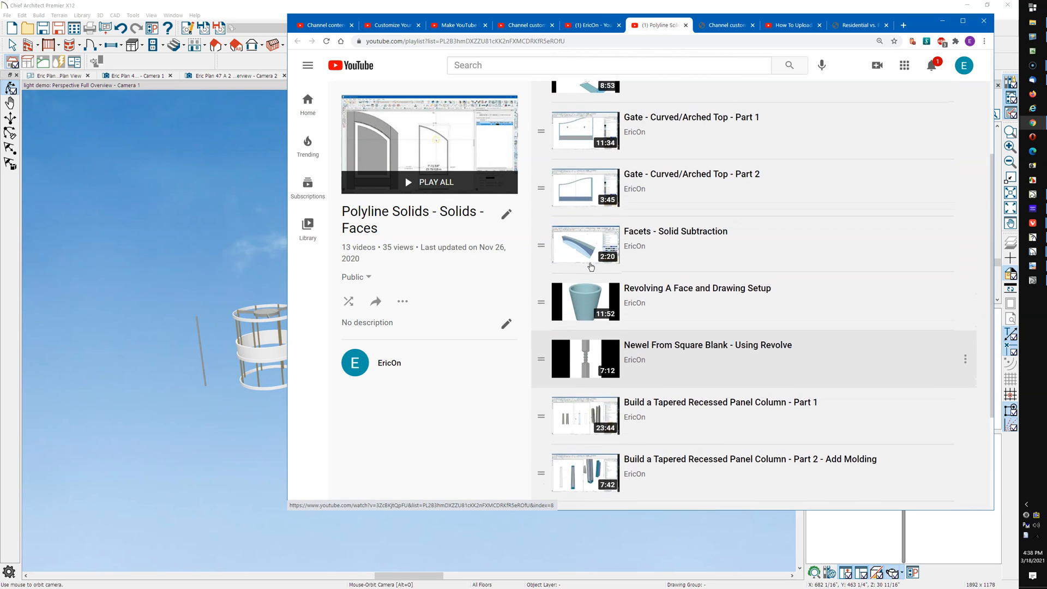
scroll(591, 267, "up", 3)
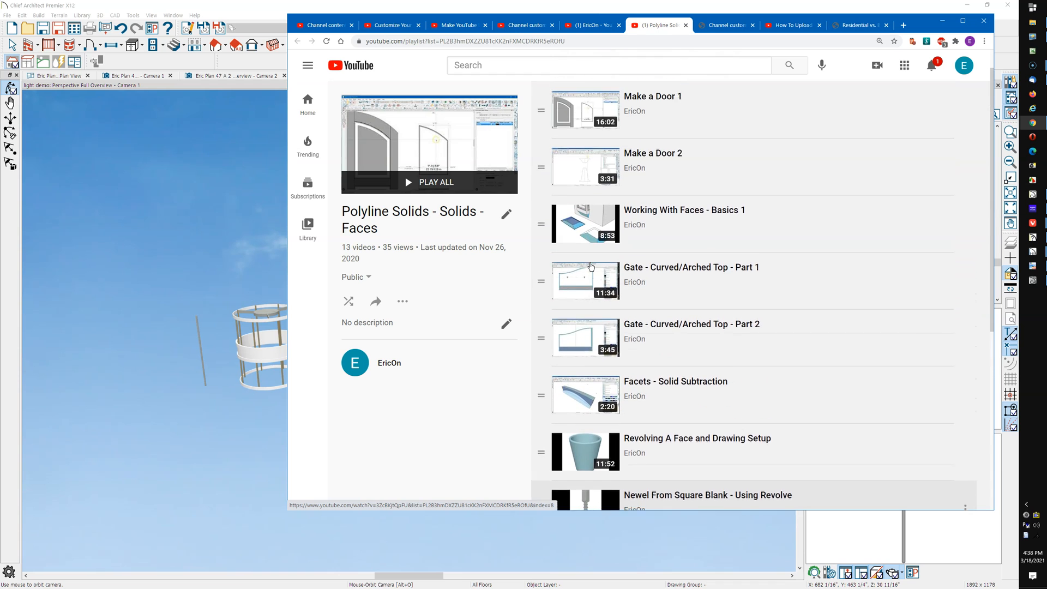
scroll(591, 266, "down", 5)
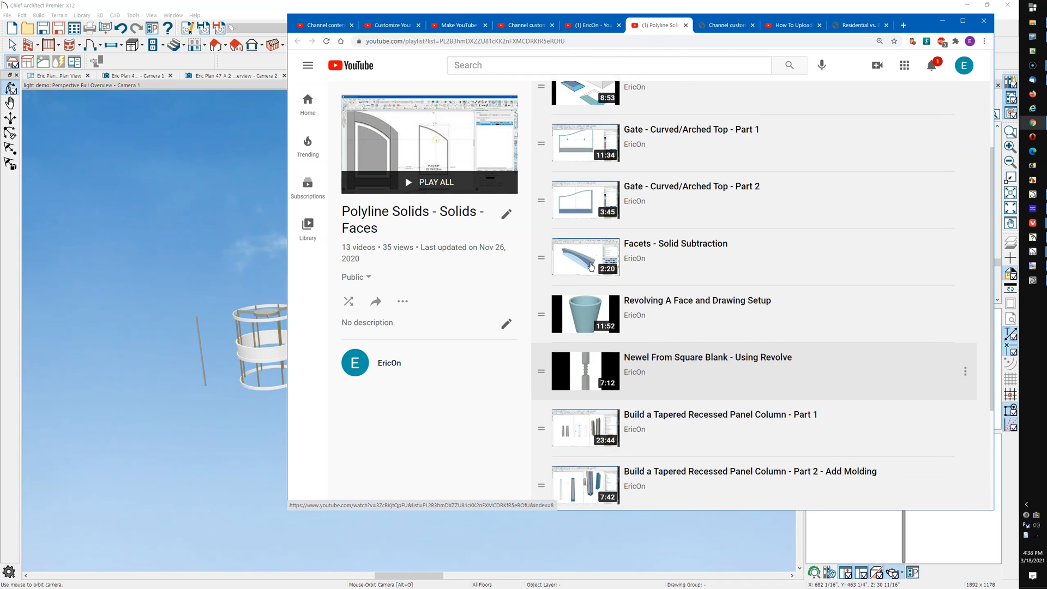
scroll(590, 267, "down", 1)
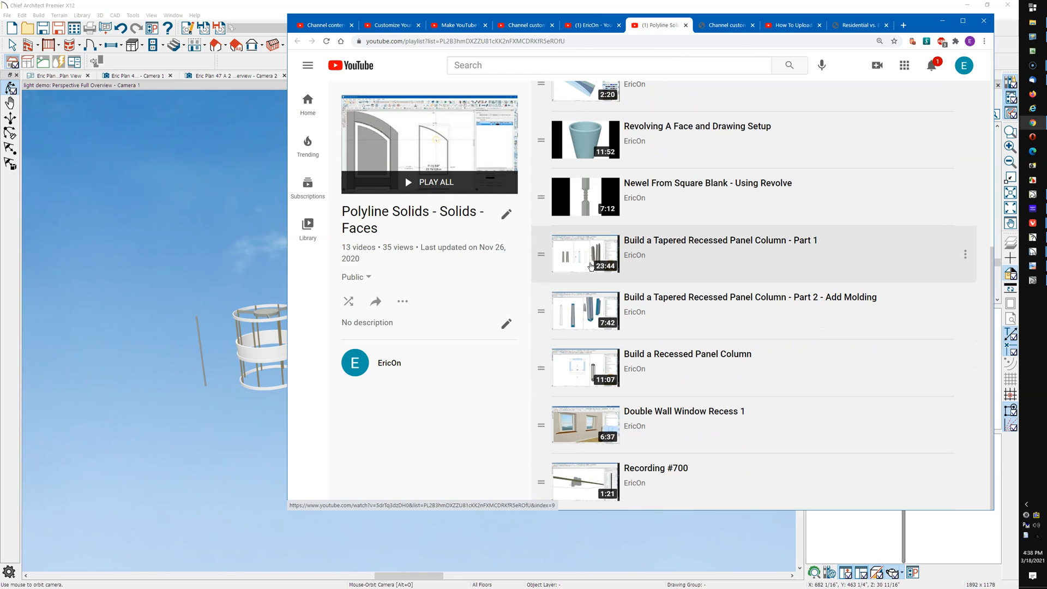
scroll(590, 266, "up", 6)
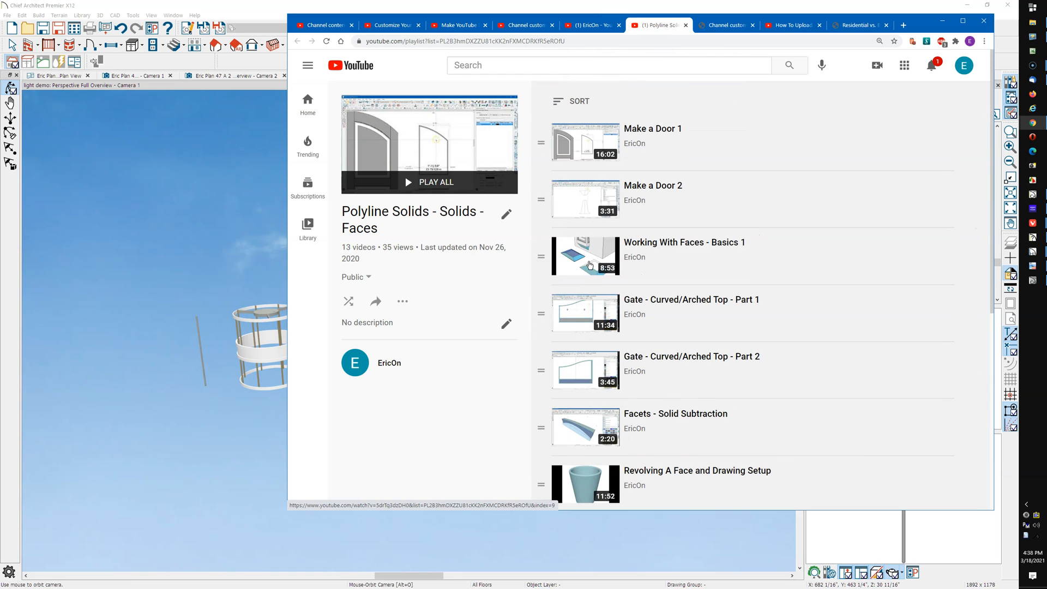
left_click(663, 77)
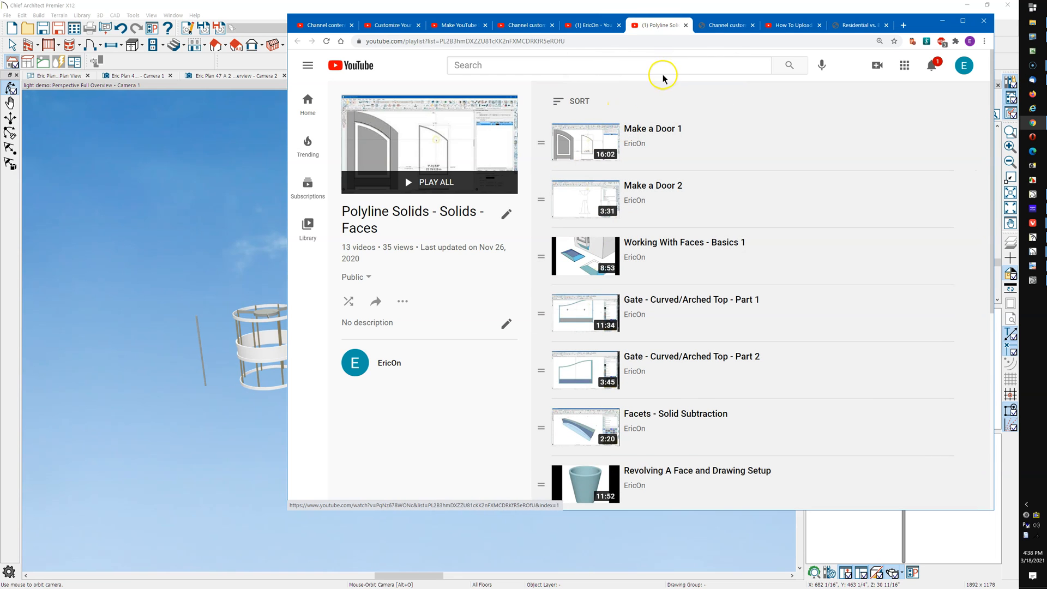
Close the "Polyline Solids - Solids - Faces" playlist page and minimize the browser to return to Chief Architect
left_click(686, 25)
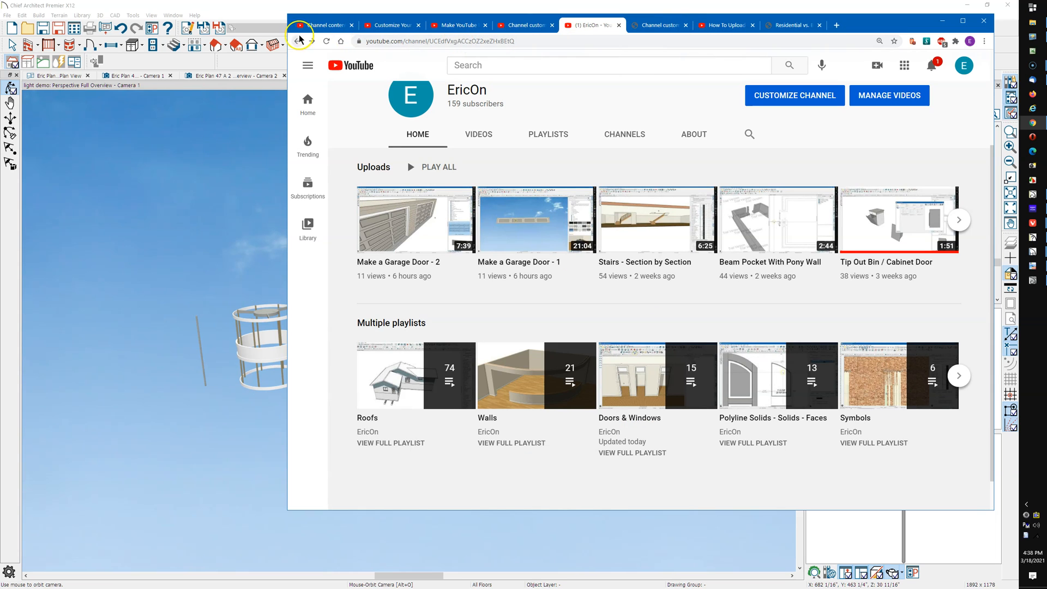
left_click(926, 42)
left_click(942, 20)
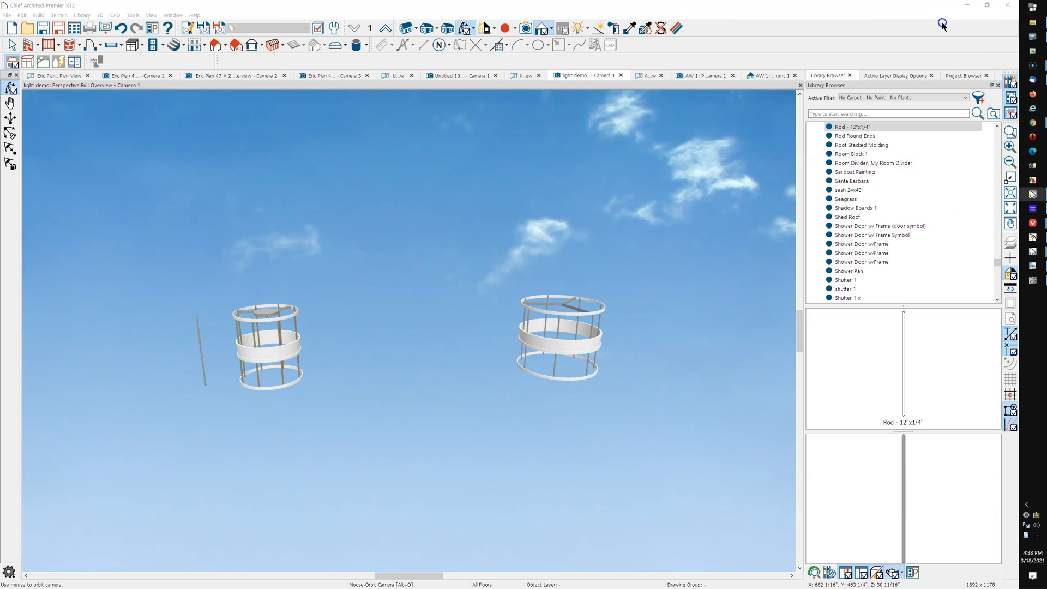
Examine the fixture's rings, rods and radial support bars from several angles in the 3D camera view alongside the sample
mouse_move(579, 335)
middle_mouse_down()
mouse_move(551, 334)
mouse_move(603, 332)
mouse_move(579, 338)
middle_mouse_up()
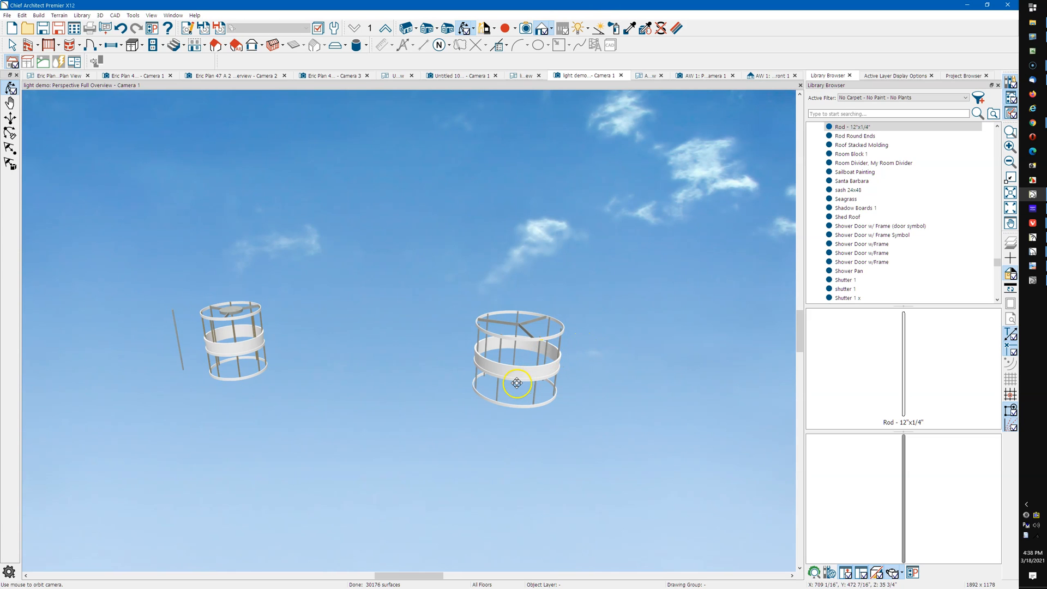
scroll(512, 379, "up", 3)
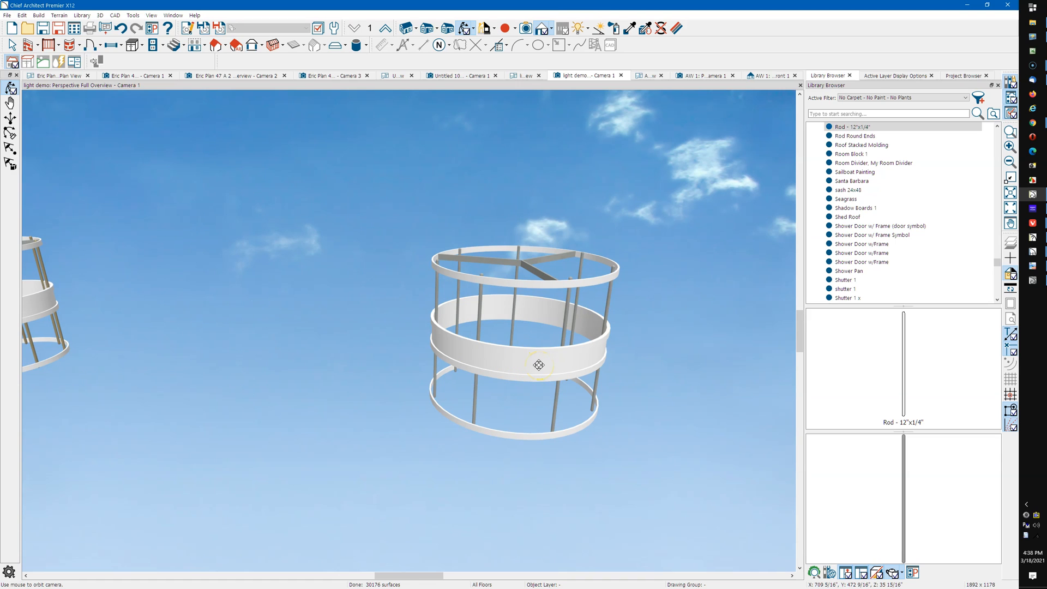
left_click_drag(537, 363, 574, 350)
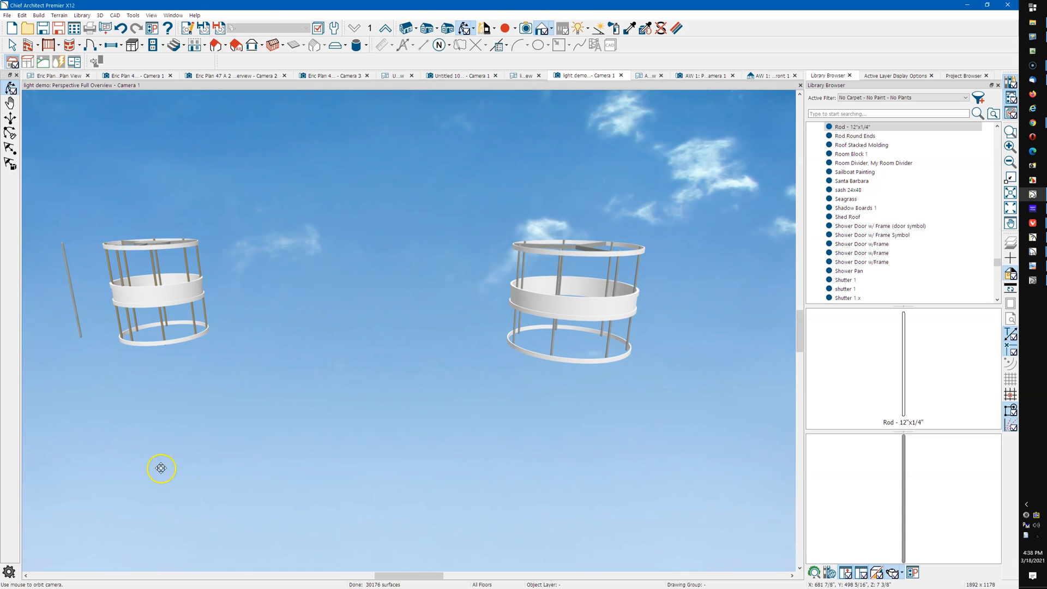